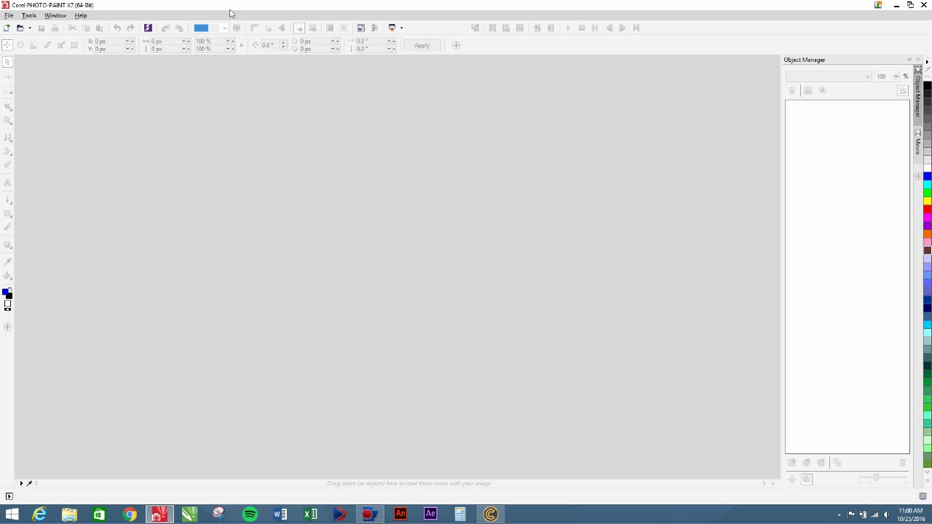
# - Create a new 8 x 10 inch image at 300 dpi in 24-bit RGB with no background
pyautogui.click(9, 14)
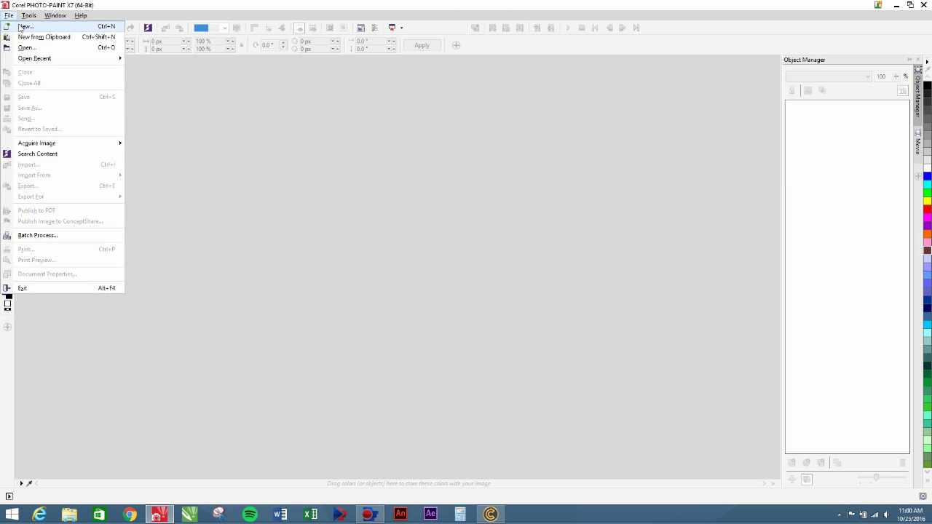
pyautogui.click(17, 26)
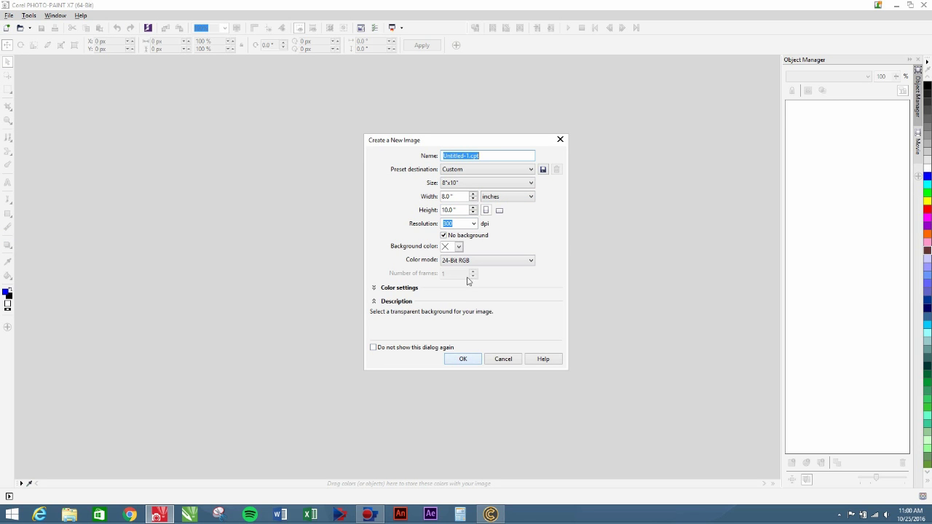
pyautogui.click(468, 360)
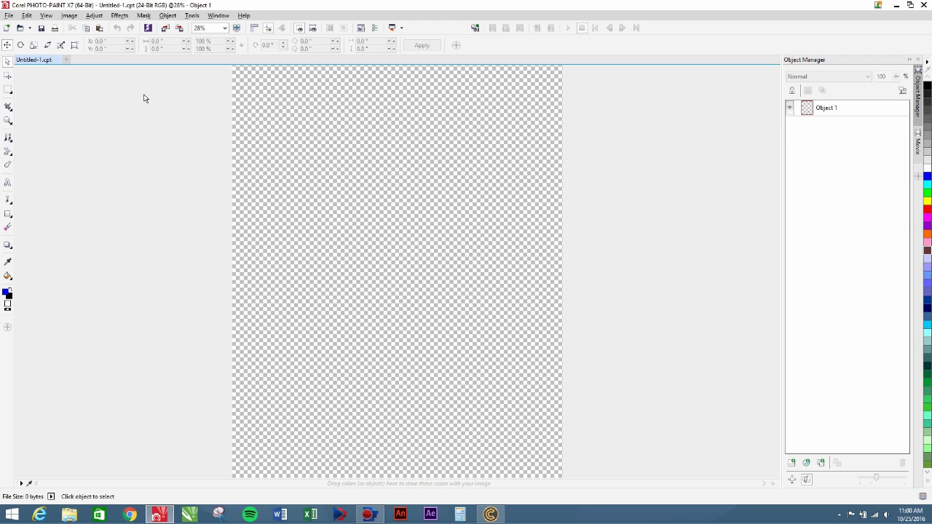
# - Draw a white-filled square about 2.07 inches wide with a black outline on the upper left part of the canvas
pyautogui.click(7, 215)
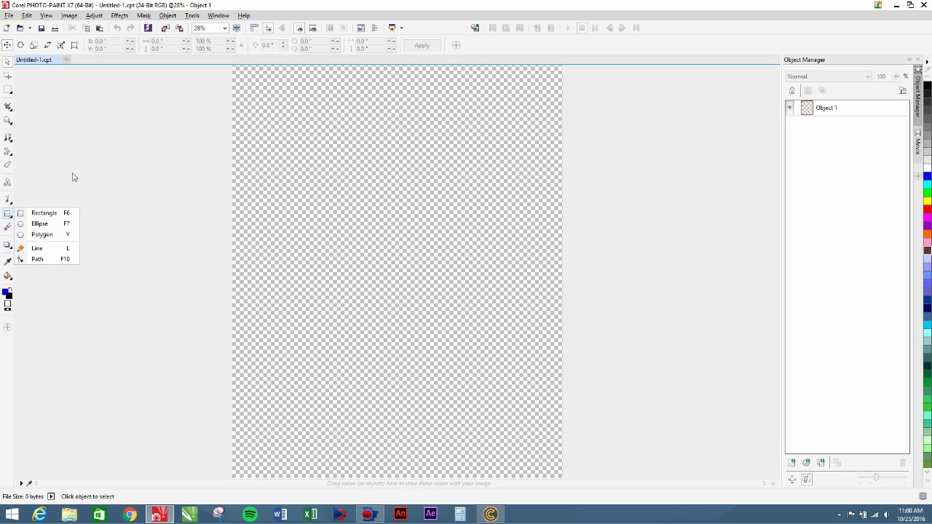
pyautogui.click(42, 212)
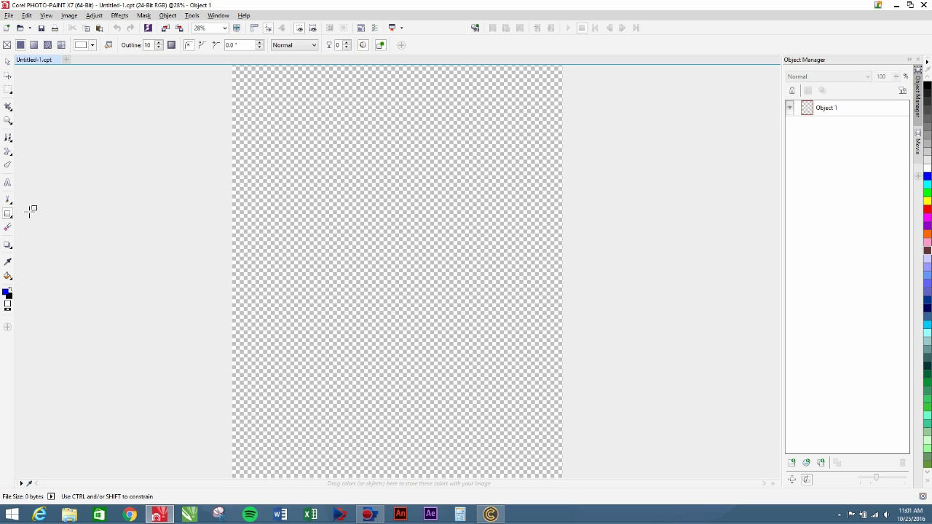
pyautogui.click(928, 85)
pyautogui.click(298, 178)
pyautogui.moveTo(299, 178); pyautogui.dragTo(375, 325)
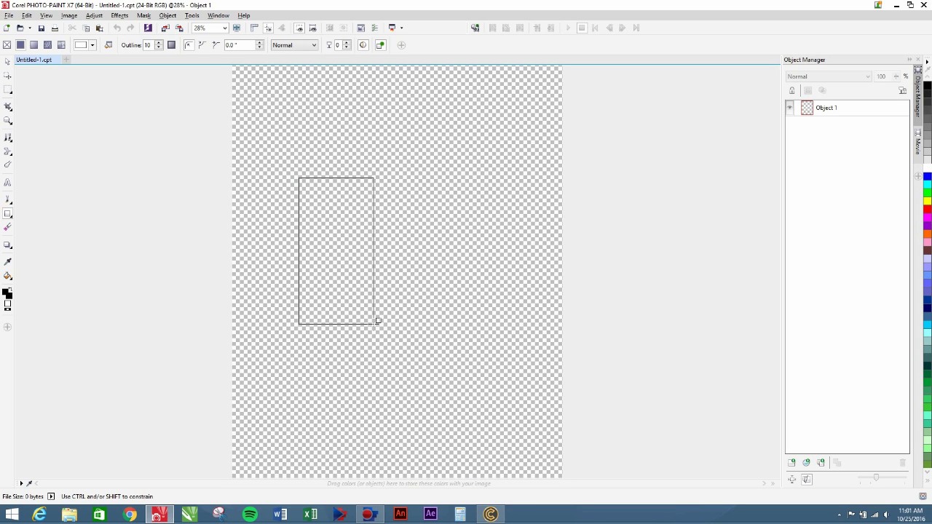
pyautogui.moveTo(374, 325)
pyautogui.mouseDown()
pyautogui.moveTo(386, 336)
pyautogui.moveTo(367, 259)
pyautogui.moveTo(429, 334)
pyautogui.moveTo(385, 230)
pyautogui.mouseUp()
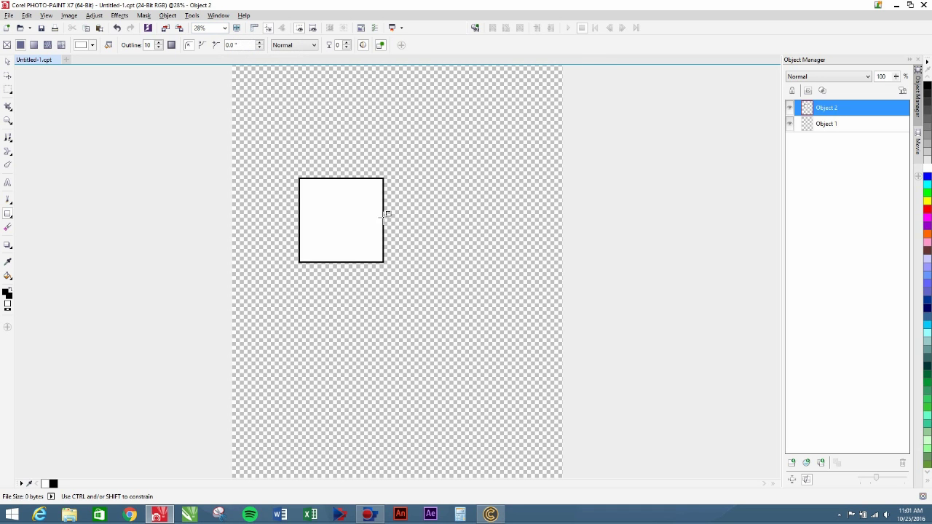
# - Move the large black-outlined square up into view and delete it
pyautogui.scroll(2, 385, 215)
pyautogui.scroll(1, 386, 215)
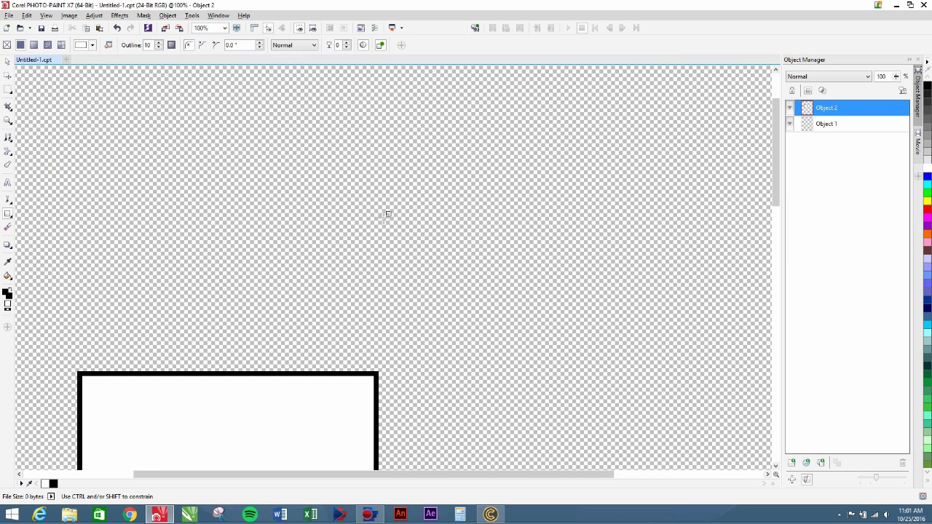
pyautogui.click(7, 61)
pyautogui.moveTo(271, 393); pyautogui.dragTo(291, 131)
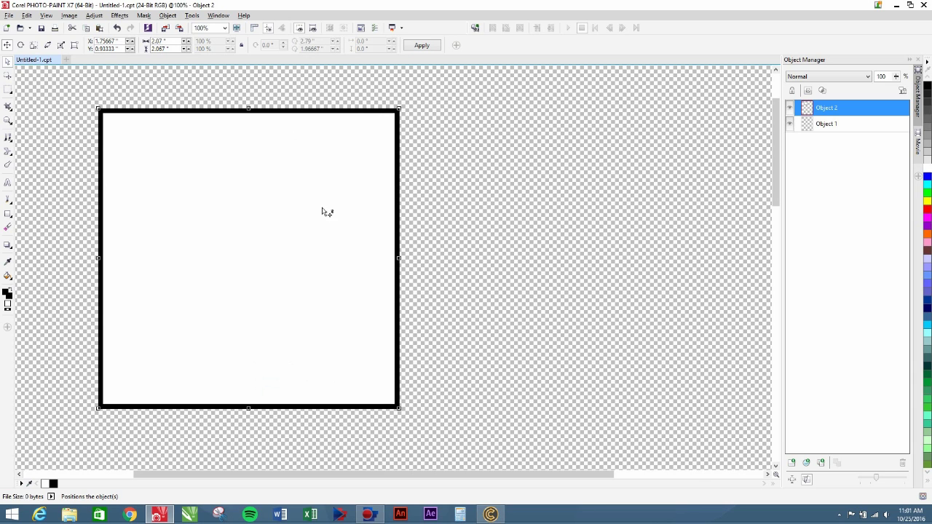
pyautogui.press('Delete')
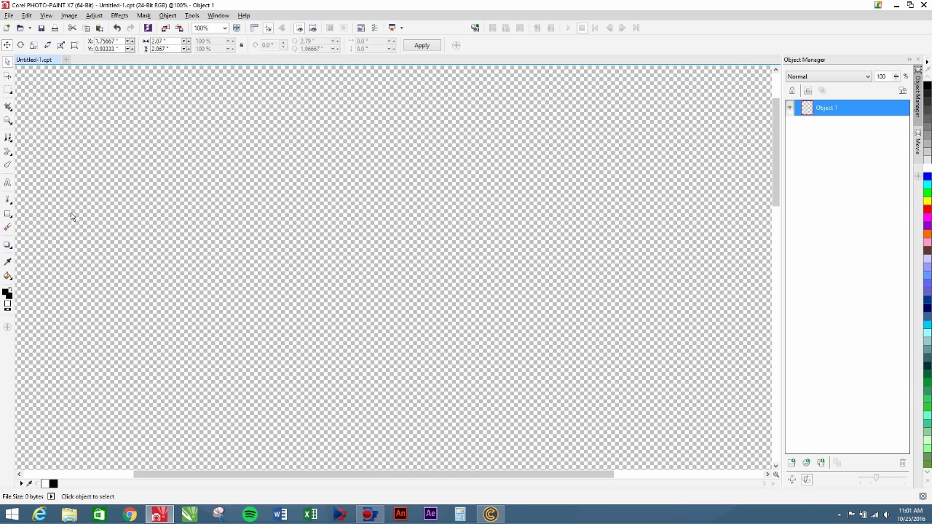
# - Draw a black-outlined square about 0.5 inch wide and, to its right, a white-outlined square about 0.58 inch wide
pyautogui.click(8, 214)
pyautogui.moveTo(112, 188); pyautogui.dragTo(160, 222)
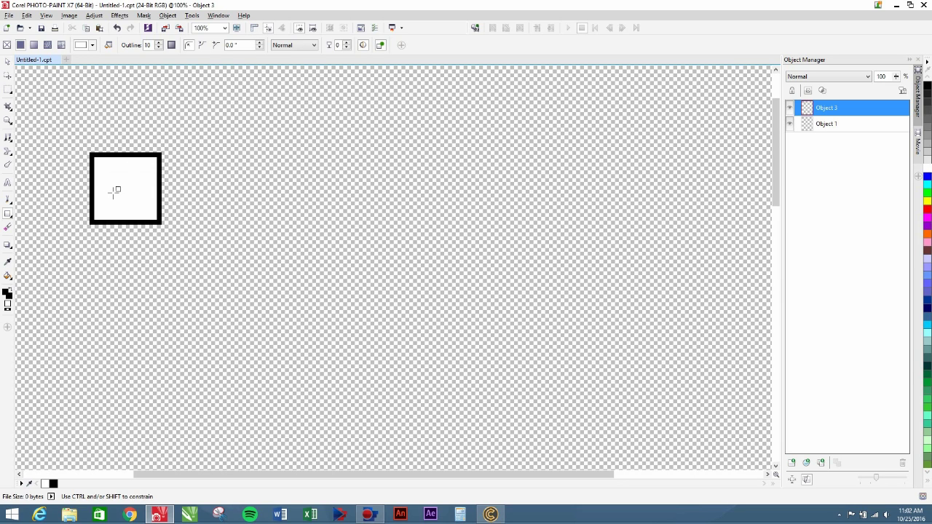
pyautogui.click(926, 167)
pyautogui.moveTo(198, 152); pyautogui.dragTo(284, 218)
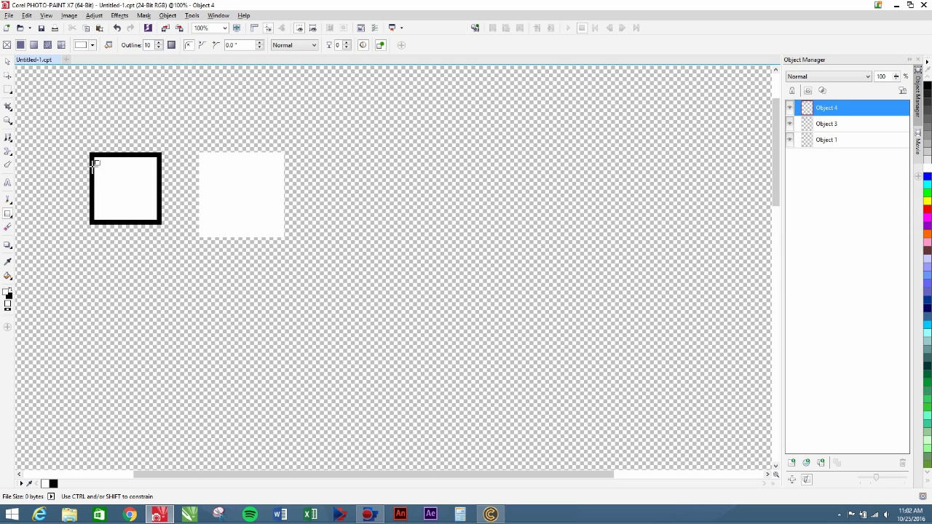
# - Reposition the black-outlined square to about X 1.75 and Y 1.20 inches, beside the all-white square
pyautogui.click(7, 61)
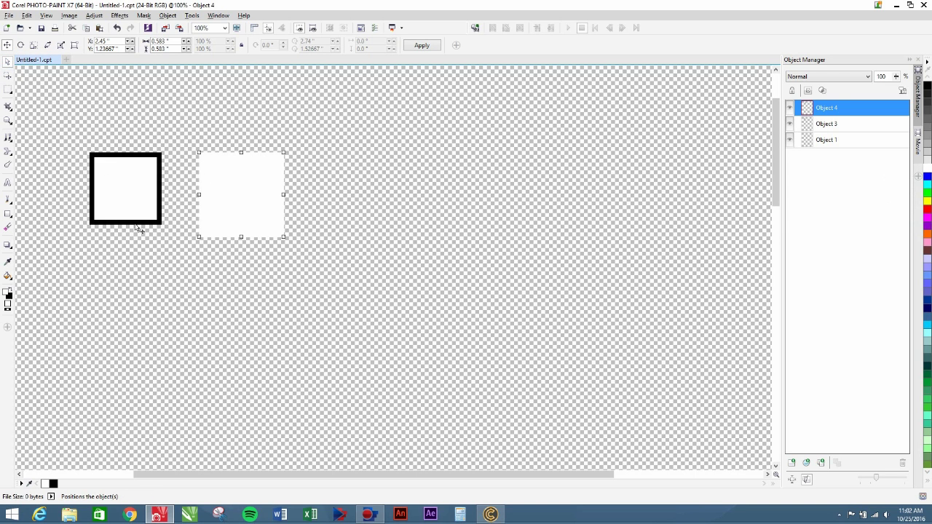
pyautogui.moveTo(134, 222); pyautogui.dragTo(135, 230)
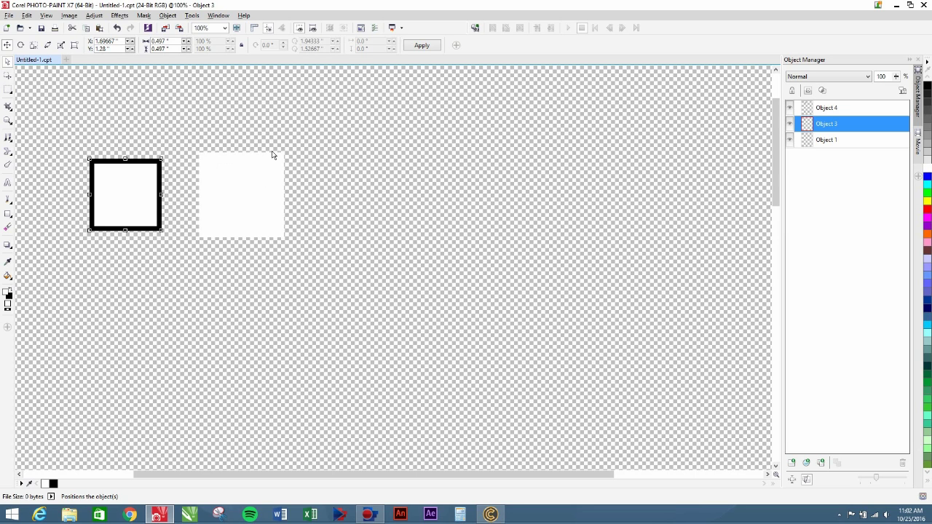
pyautogui.moveTo(129, 181)
pyautogui.mouseDown()
pyautogui.moveTo(145, 173)
pyautogui.moveTo(138, 165)
pyautogui.mouseUp()
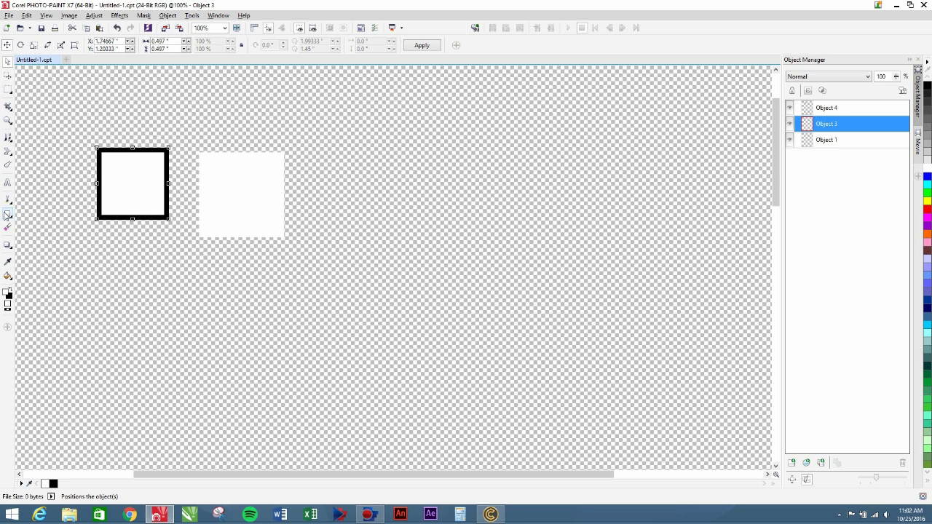
# - Draw a white ellipse to the right of the squares and a white circle with a blue outline beside it
pyautogui.click(7, 214)
pyautogui.click(36, 222)
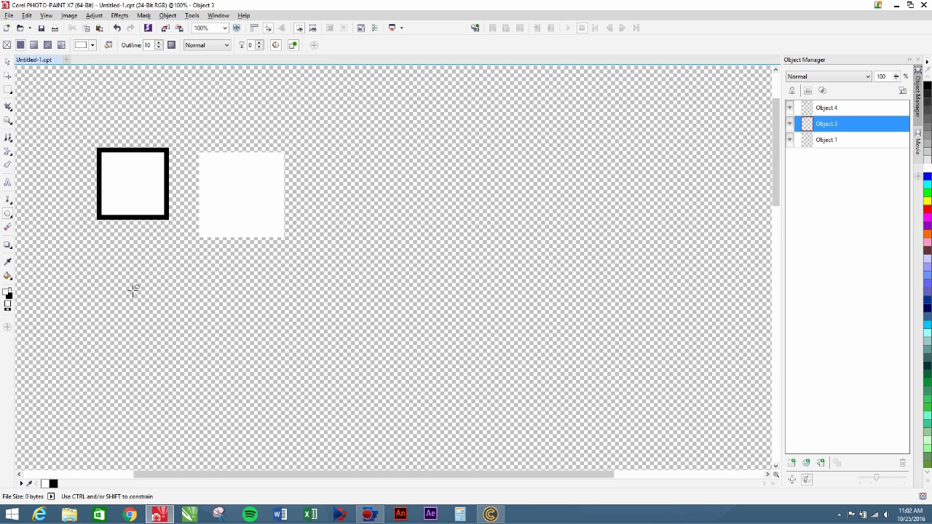
pyautogui.moveTo(369, 163); pyautogui.dragTo(456, 265)
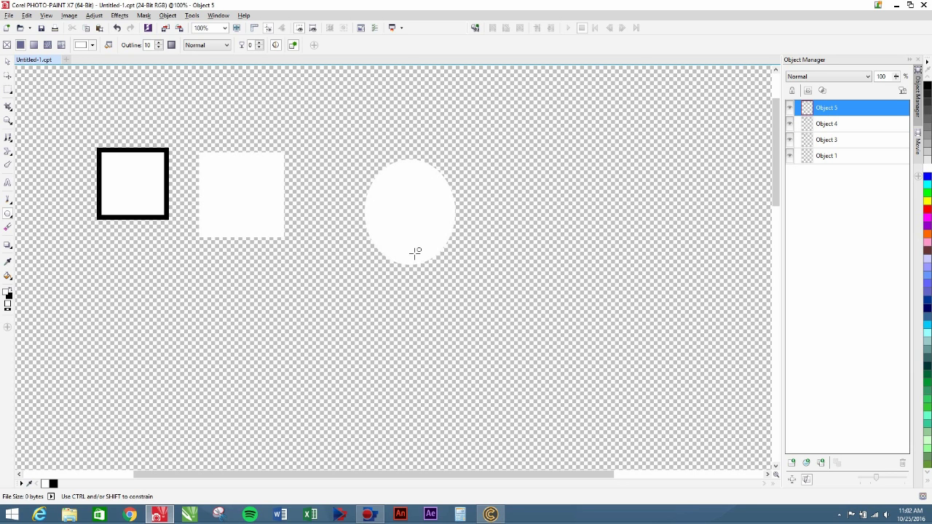
pyautogui.click(926, 176)
pyautogui.moveTo(493, 139); pyautogui.dragTo(624, 244)
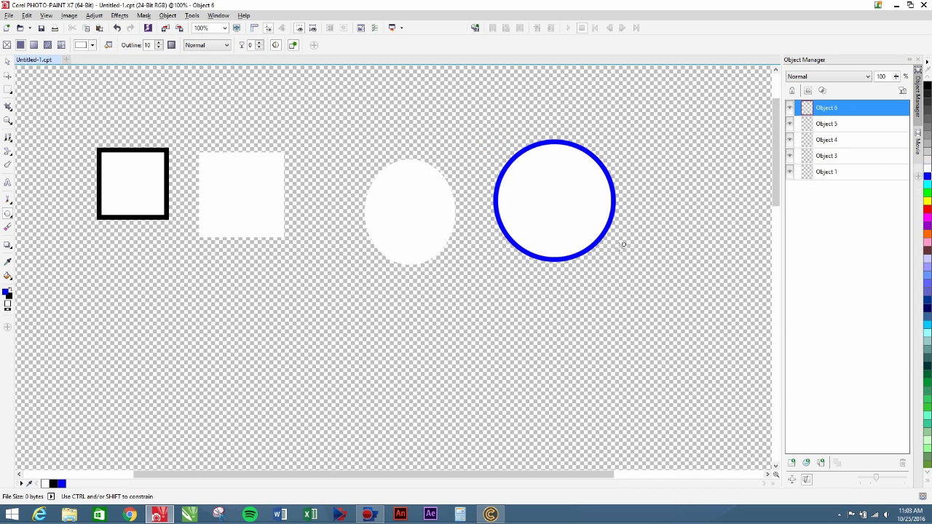
# - Draw a closed A-shaped polygon with sharp corners and a blue outline below the all-white square
pyautogui.click(9, 216)
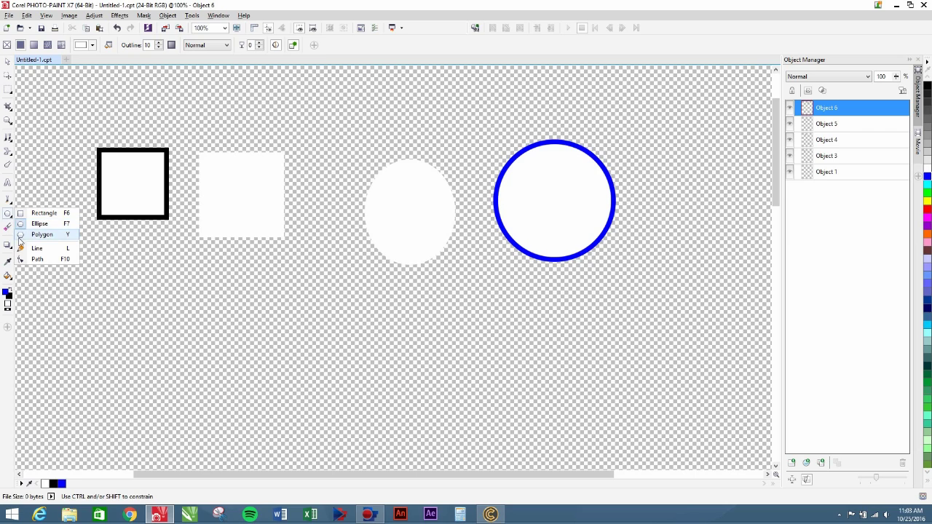
pyautogui.click(20, 236)
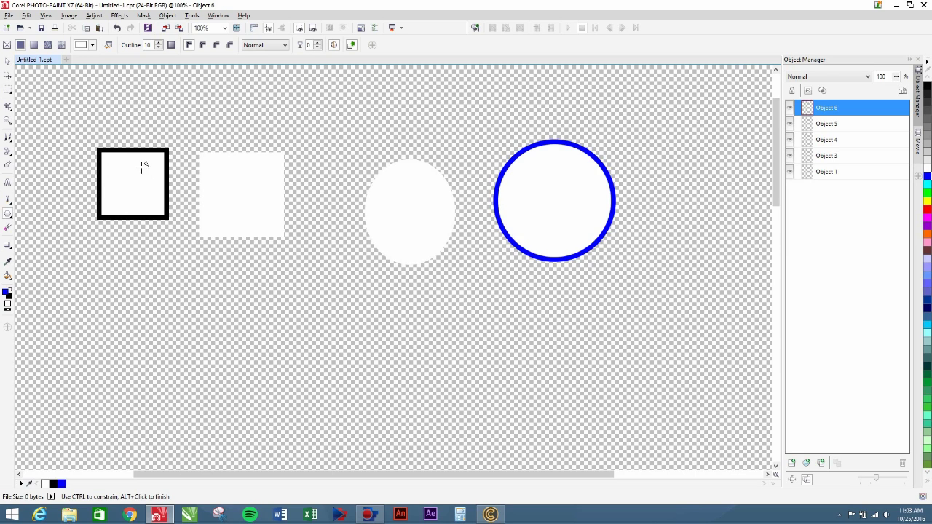
pyautogui.click(244, 281)
pyautogui.click(302, 282)
pyautogui.click(343, 401)
pyautogui.click(299, 402)
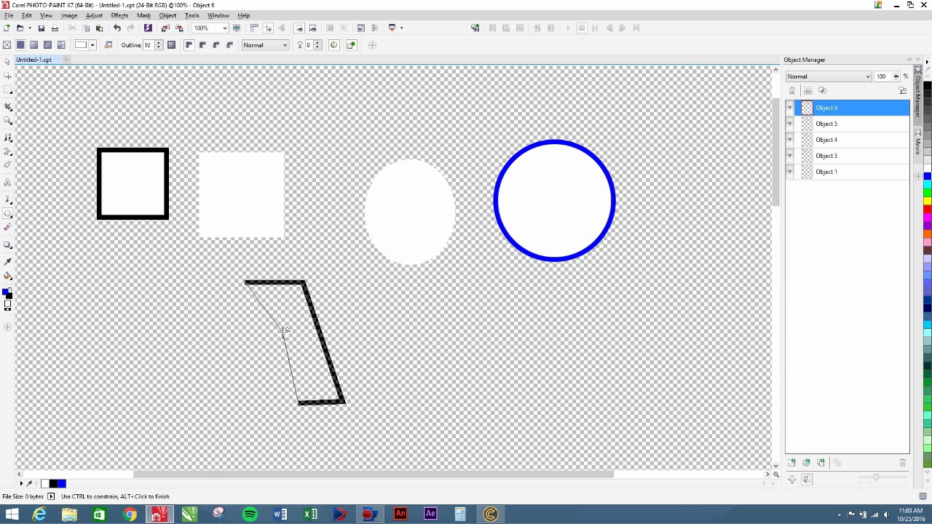
pyautogui.click(283, 332)
pyautogui.click(259, 332)
pyautogui.click(232, 405)
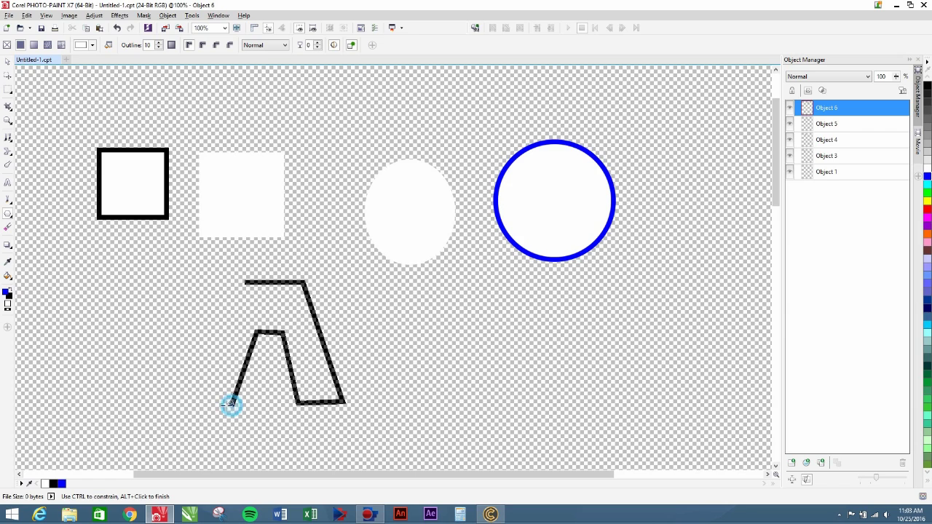
pyautogui.click(188, 407)
pyautogui.doubleClick(189, 406)
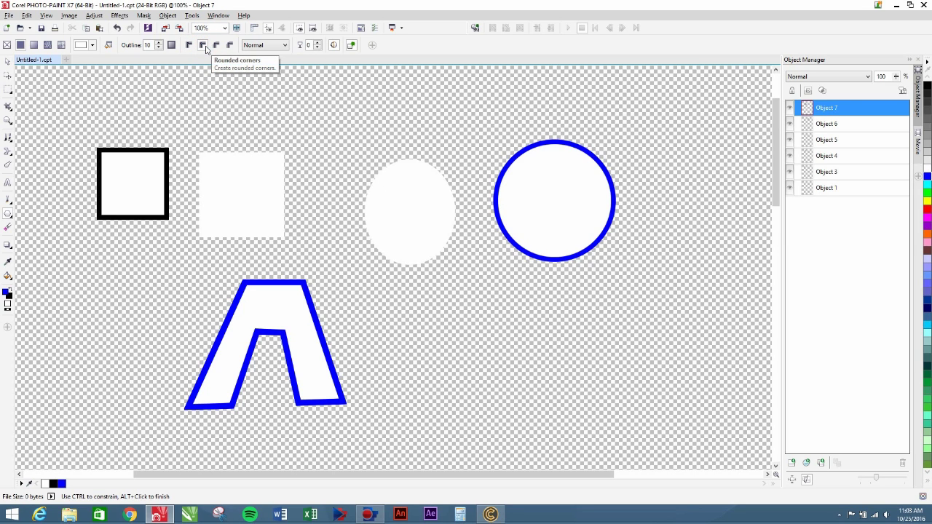
# - Draw a second A-shaped polygon with rounded corners to the right of the first one
pyautogui.click(391, 279)
pyautogui.click(439, 279)
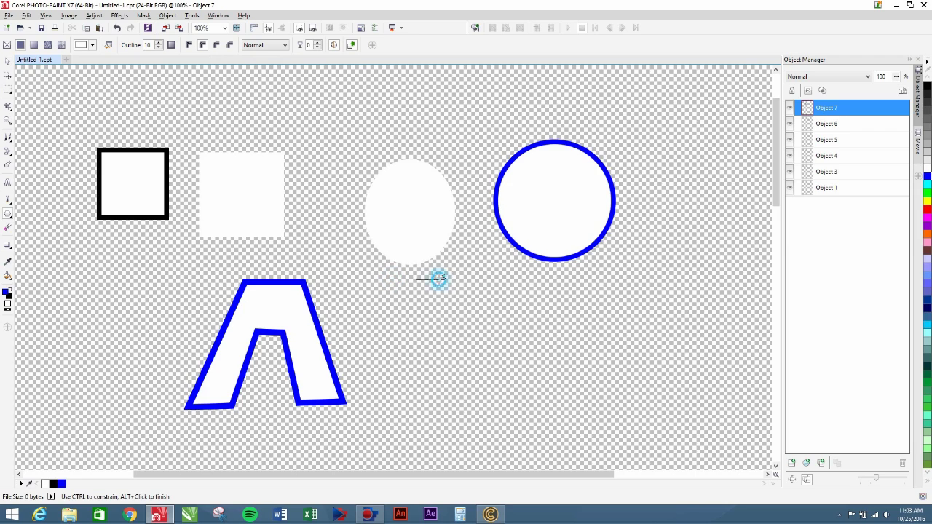
pyautogui.click(487, 412)
pyautogui.click(451, 412)
pyautogui.click(425, 333)
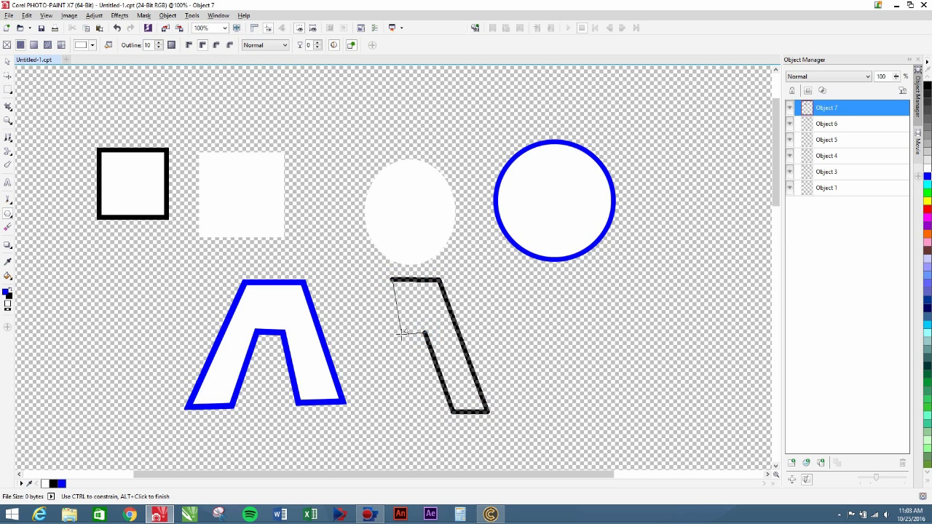
pyautogui.click(401, 335)
pyautogui.click(382, 409)
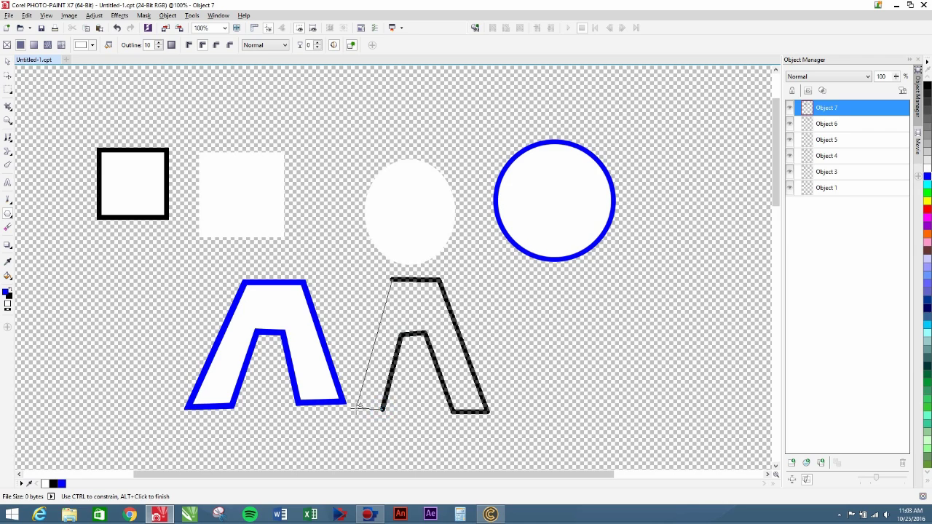
pyautogui.click(351, 408)
pyautogui.doubleClick(351, 408)
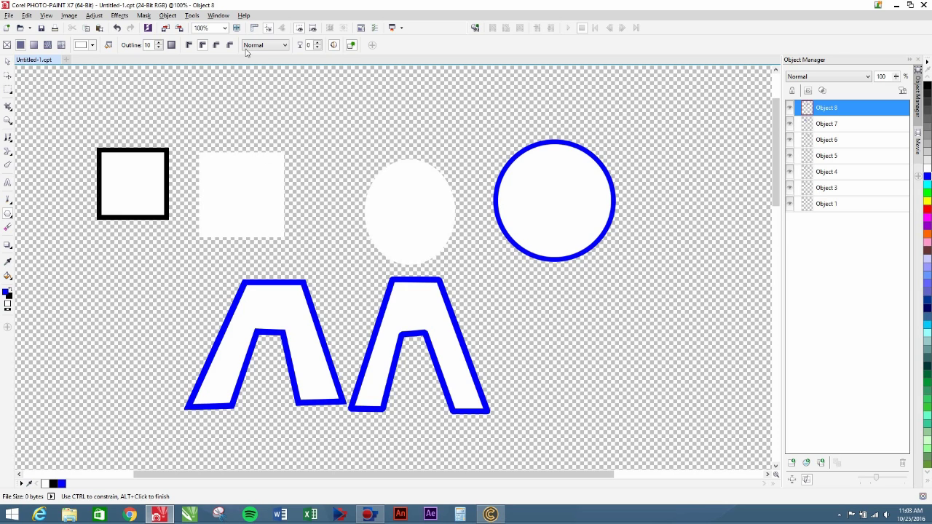
# - Draw a third A-shaped polygon with beveled corners below the blue-outlined circle
pyautogui.click(215, 45)
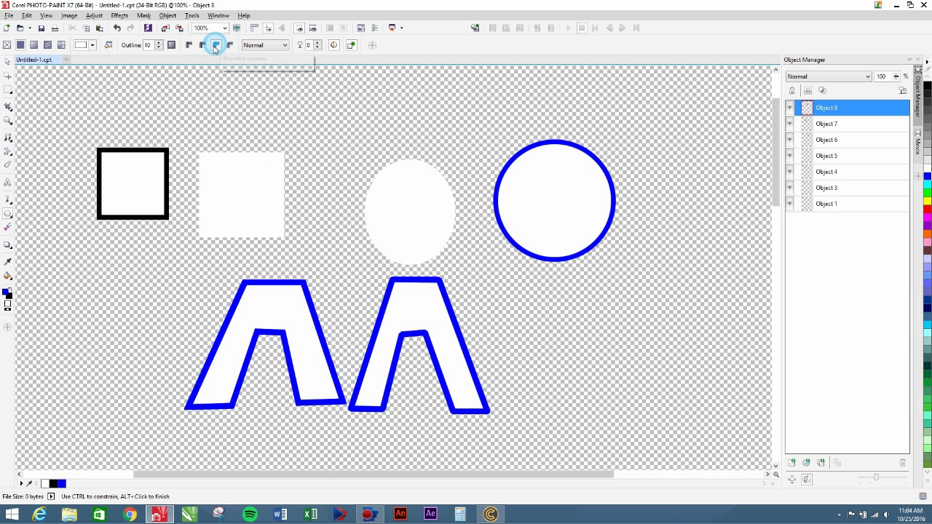
pyautogui.click(543, 277)
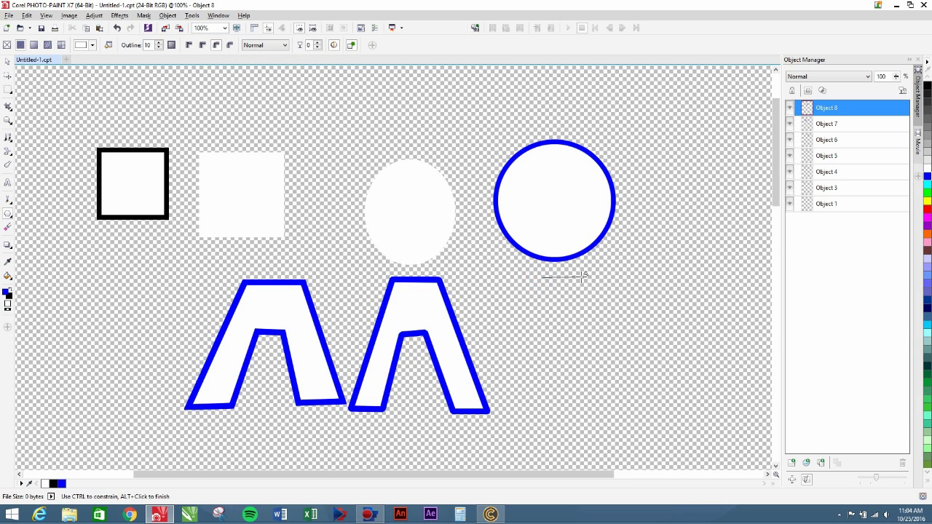
pyautogui.click(581, 277)
pyautogui.click(645, 411)
pyautogui.click(604, 410)
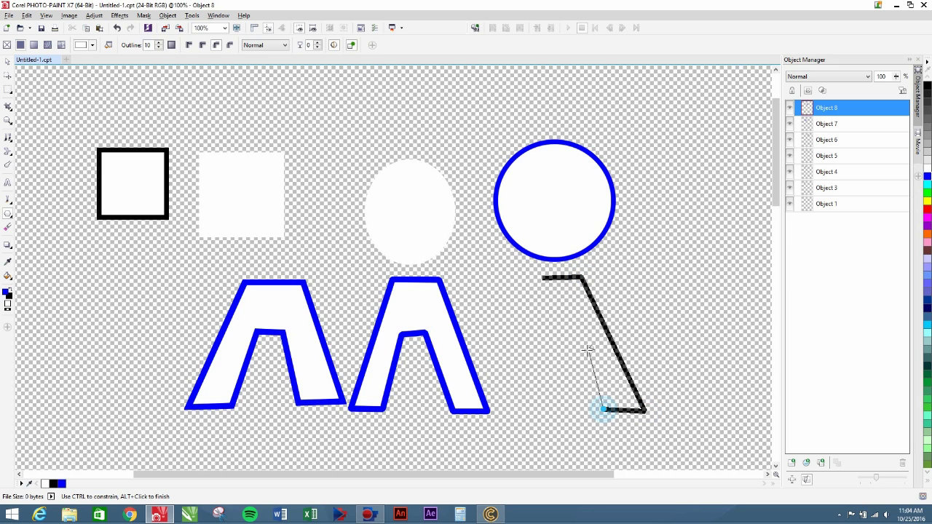
pyautogui.click(572, 328)
pyautogui.click(546, 332)
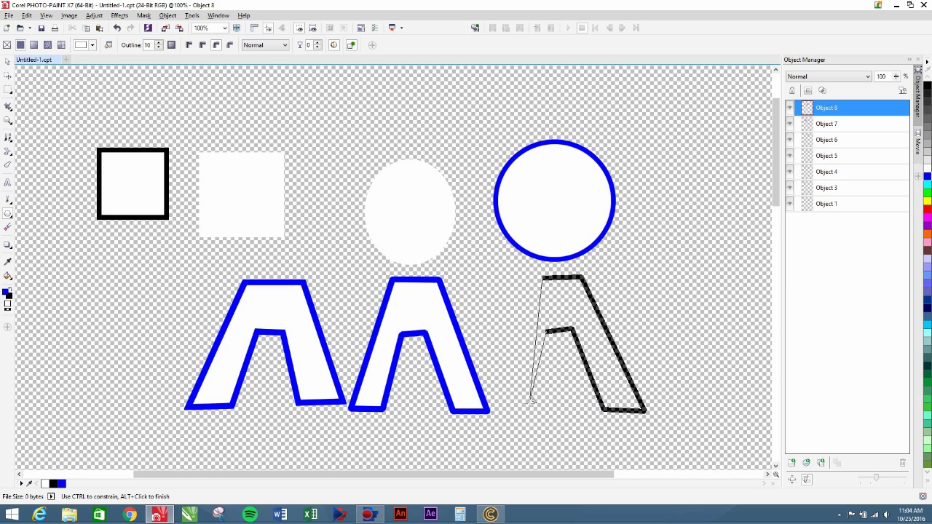
pyautogui.click(524, 410)
pyautogui.click(495, 412)
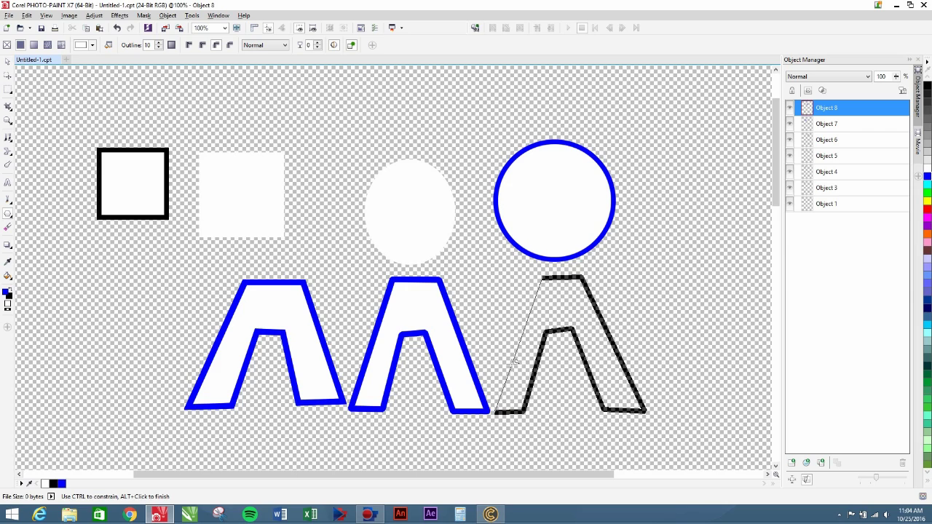
pyautogui.doubleClick(501, 384)
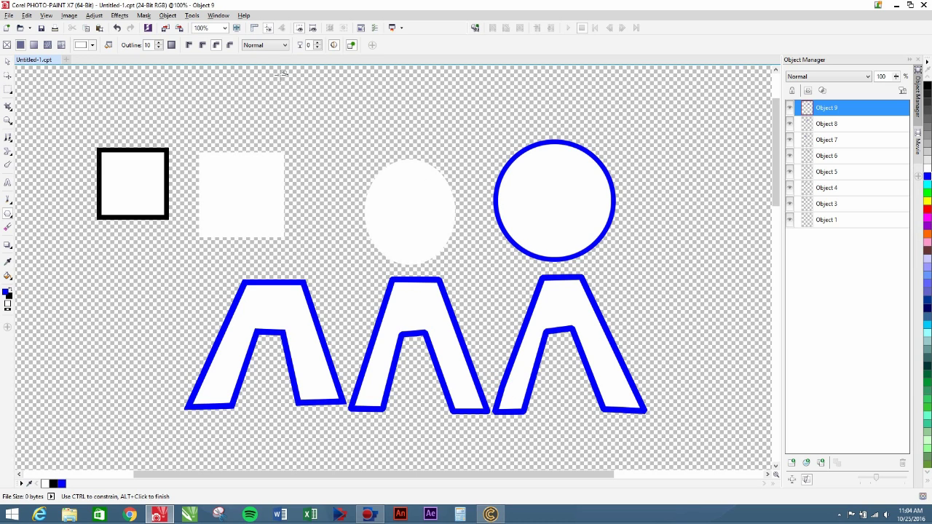
# - Draw a fourth A-shaped polygon with notched corners and a blue outline beside the third one, and shift it slightly away from it
pyautogui.click(231, 48)
pyautogui.moveTo(512, 475); pyautogui.dragTo(591, 488)
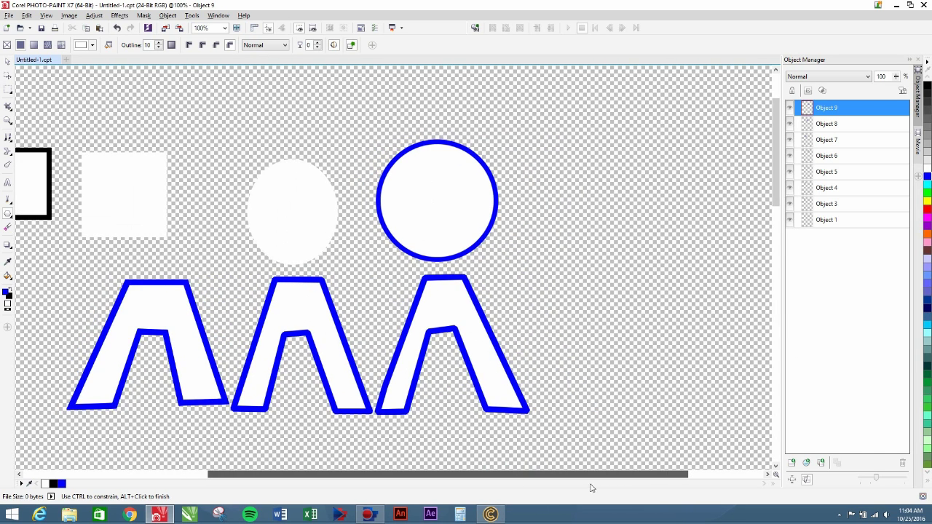
pyautogui.click(572, 274)
pyautogui.click(626, 274)
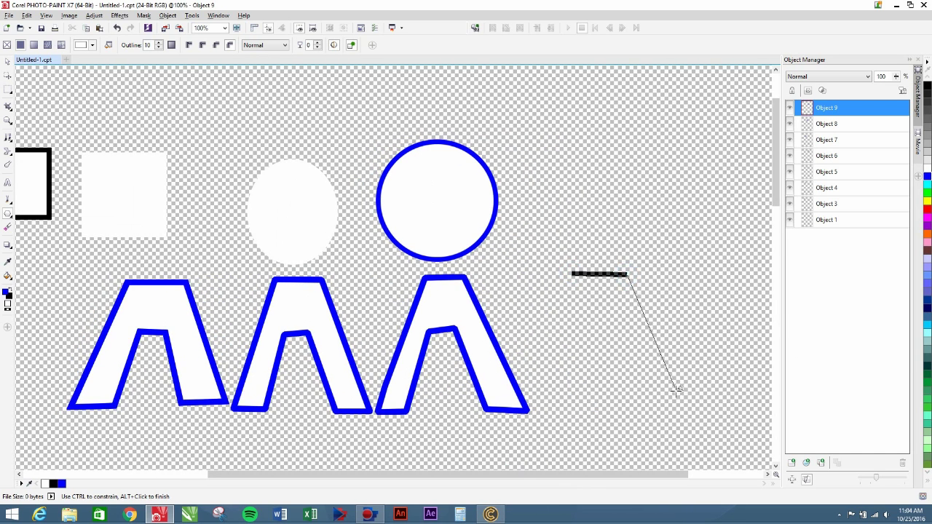
pyautogui.click(684, 409)
pyautogui.click(643, 407)
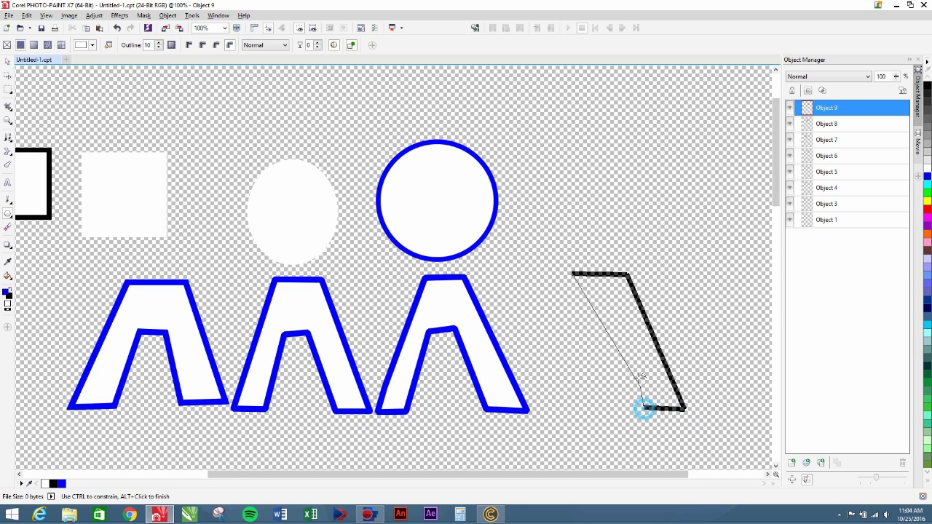
pyautogui.click(615, 324)
pyautogui.click(589, 324)
pyautogui.click(562, 412)
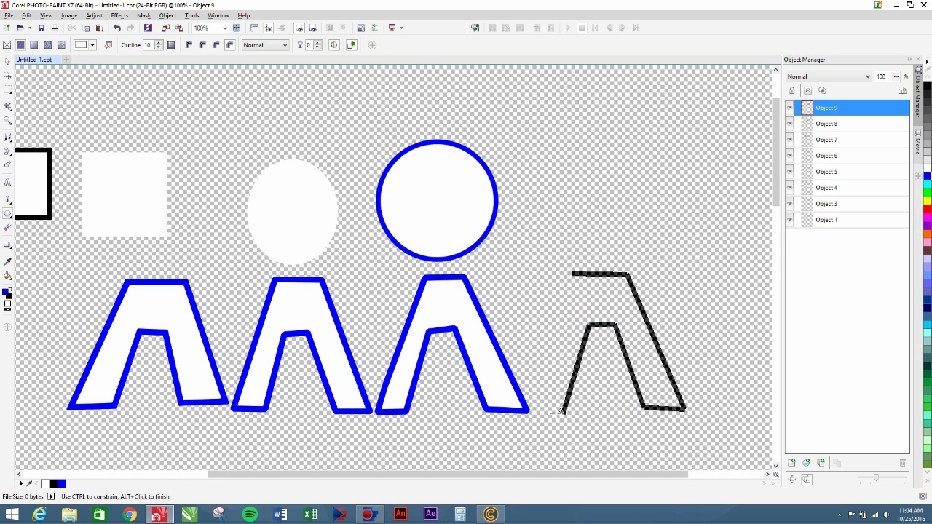
pyautogui.doubleClick(525, 412)
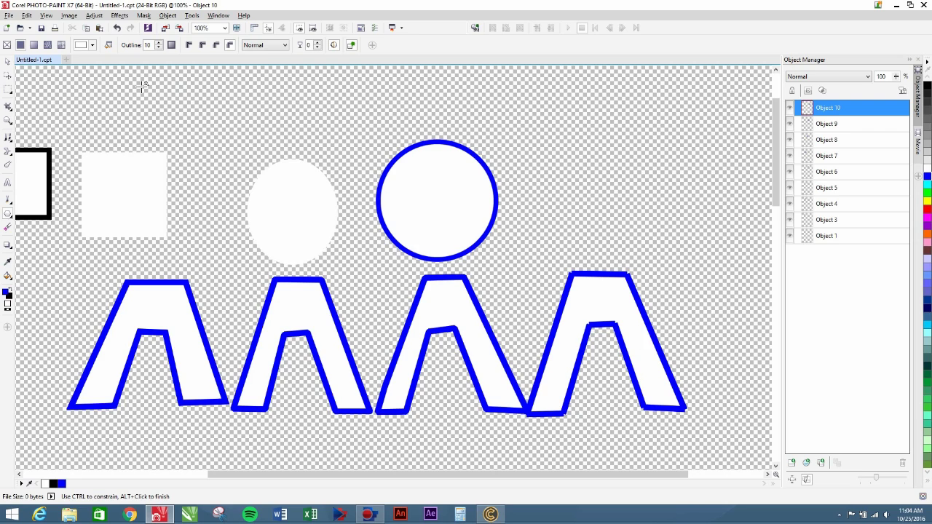
pyautogui.click(7, 61)
pyautogui.moveTo(617, 305); pyautogui.dragTo(627, 306)
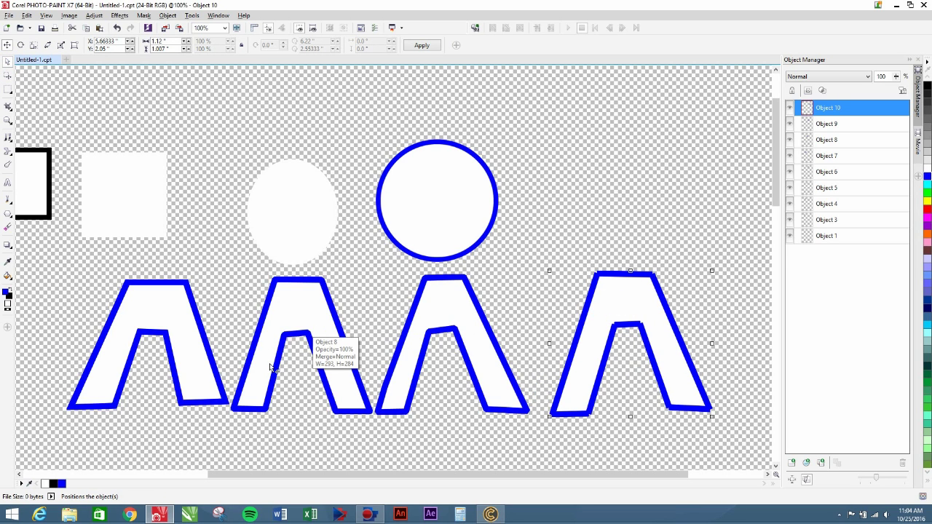
# - Examine the corner styles of the four A-shaped polygons up close and compare them
pyautogui.scroll(1, 274, 365)
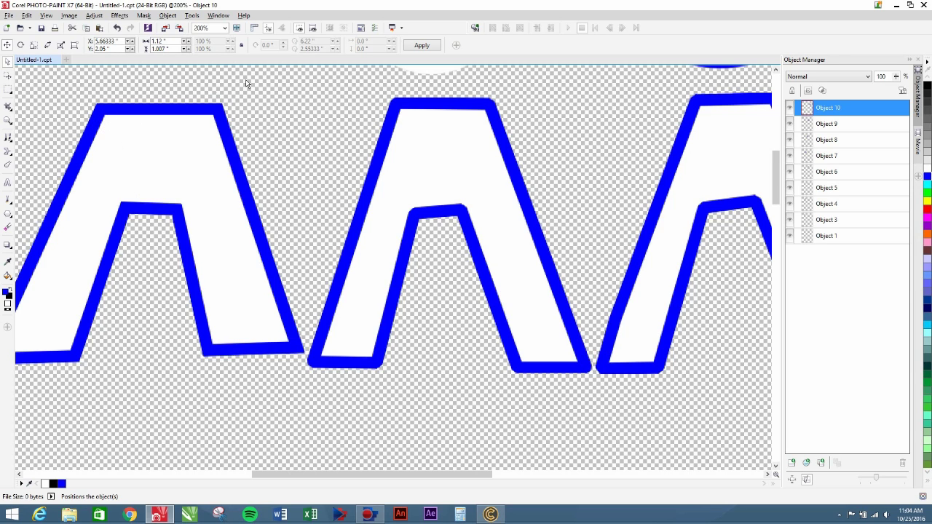
pyautogui.click(7, 213)
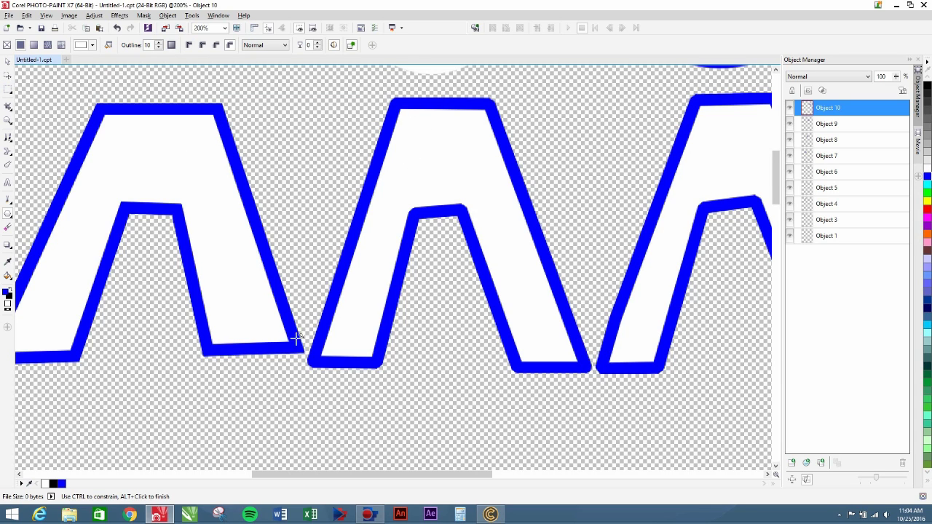
pyautogui.click(215, 47)
pyautogui.moveTo(433, 475); pyautogui.dragTo(536, 478)
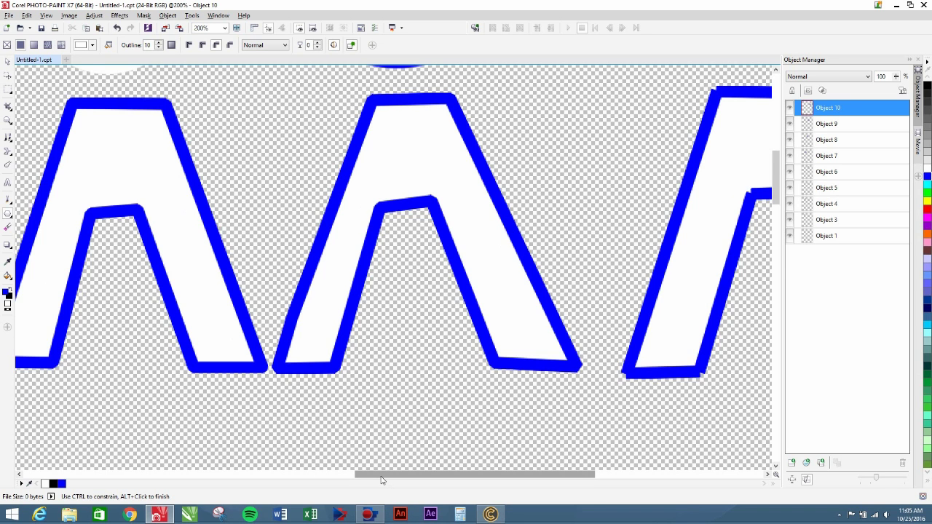
pyautogui.moveTo(381, 479); pyautogui.dragTo(463, 481)
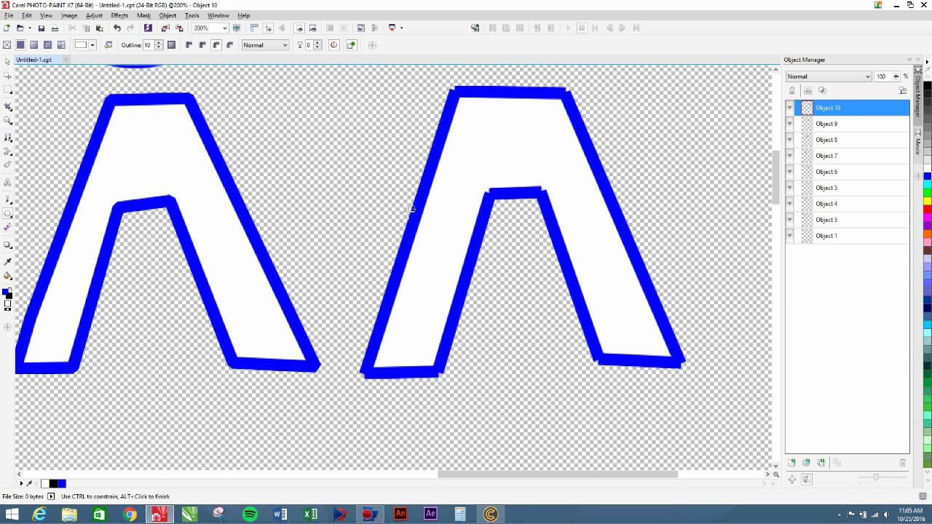
pyautogui.scroll(-2, 411, 209)
pyautogui.scroll(1, 385, 232)
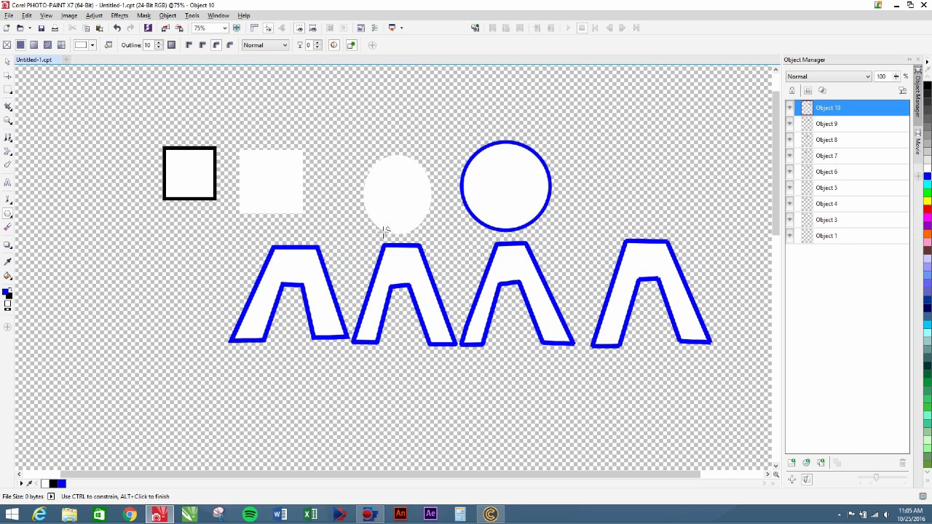
# - Draw a long straight red line with the Line tool just below the first two A-shaped polygons
pyautogui.click(8, 213)
pyautogui.click(37, 248)
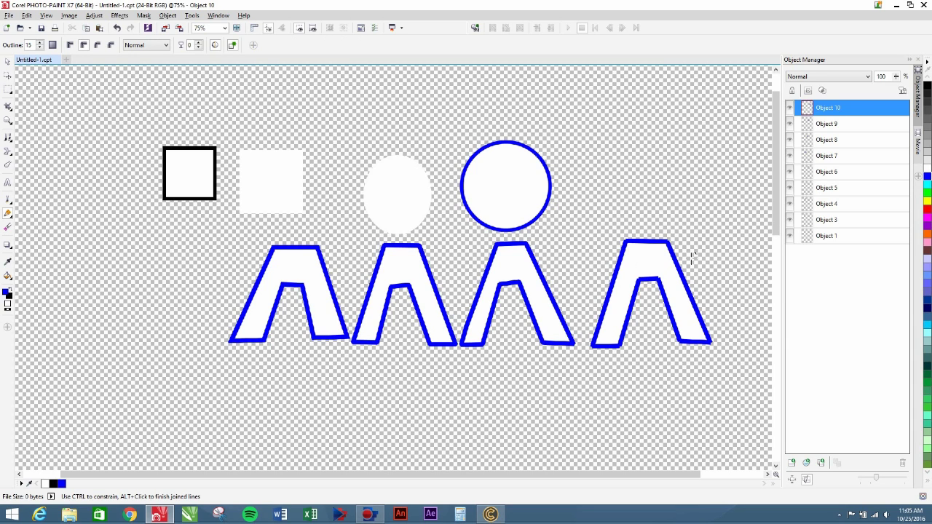
pyautogui.click(927, 209)
pyautogui.click(102, 367)
pyautogui.doubleClick(424, 360)
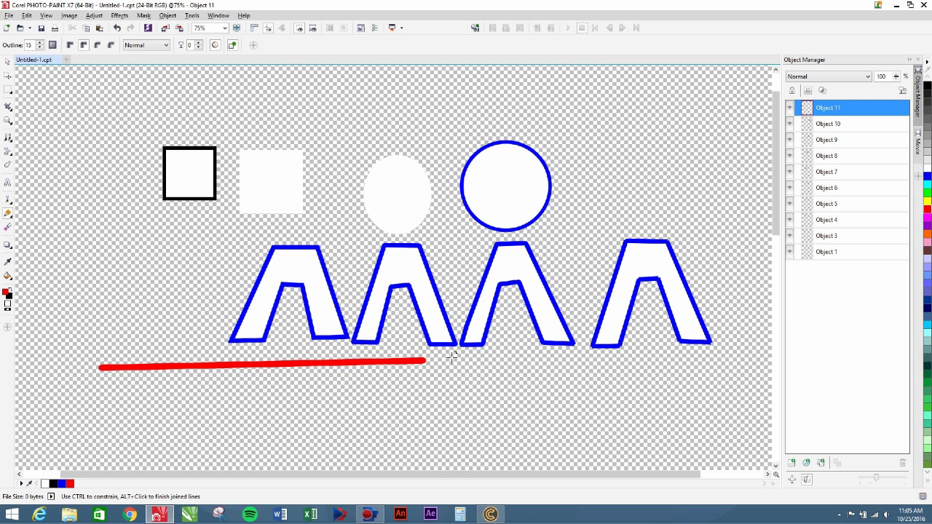
# - Draw a red joined line from the black-outlined square through the white ellipse to the blue-outlined circle
pyautogui.click(189, 168)
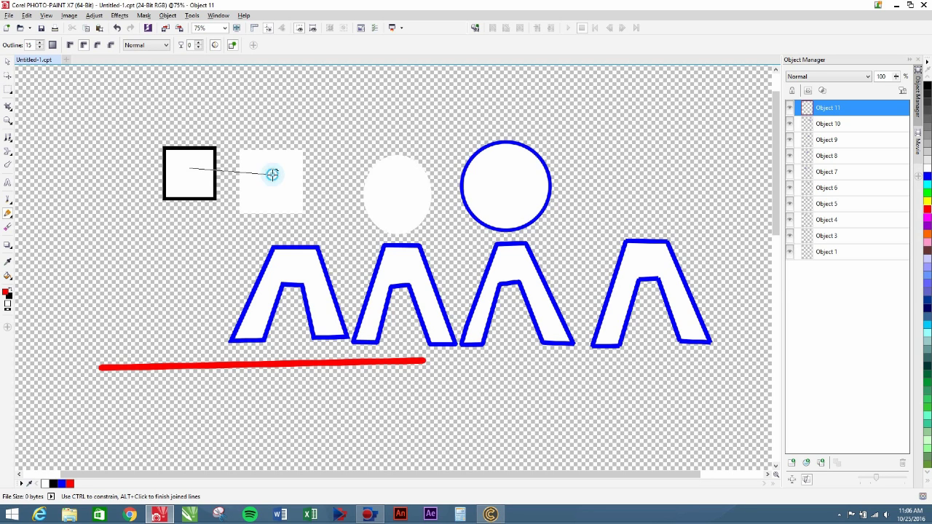
pyautogui.doubleClick(271, 174)
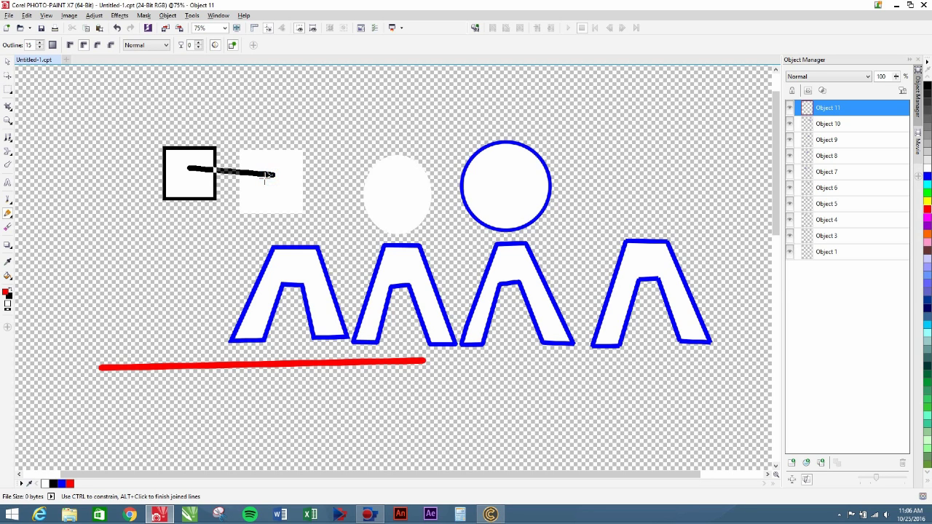
pyautogui.click(392, 184)
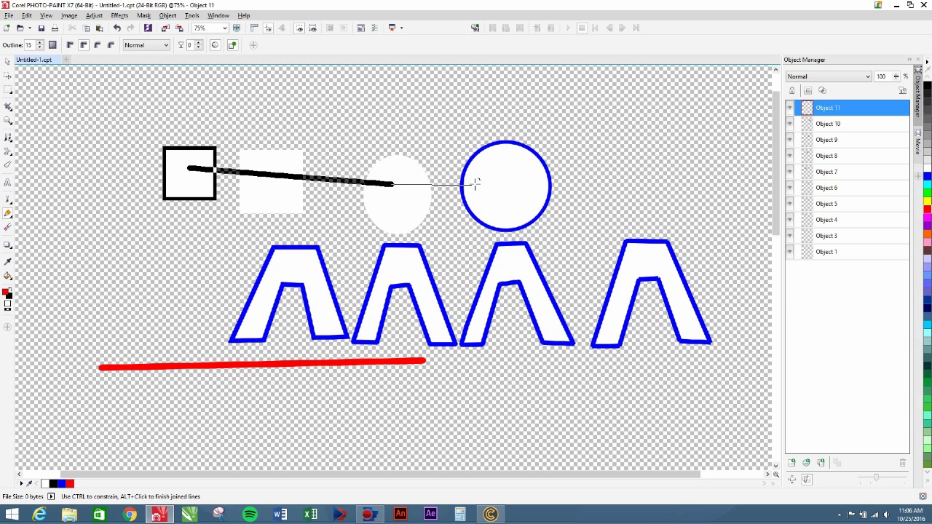
pyautogui.click(512, 176)
pyautogui.click(512, 182)
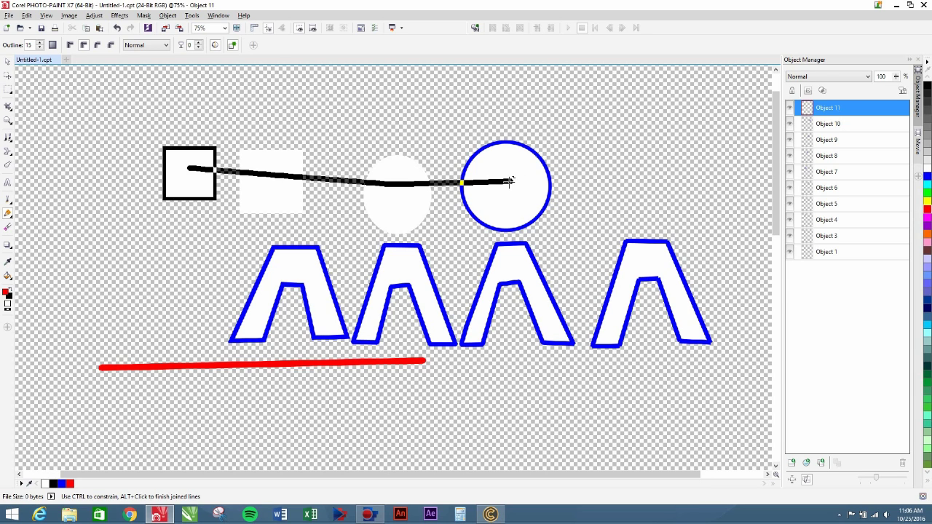
pyautogui.doubleClick(512, 181)
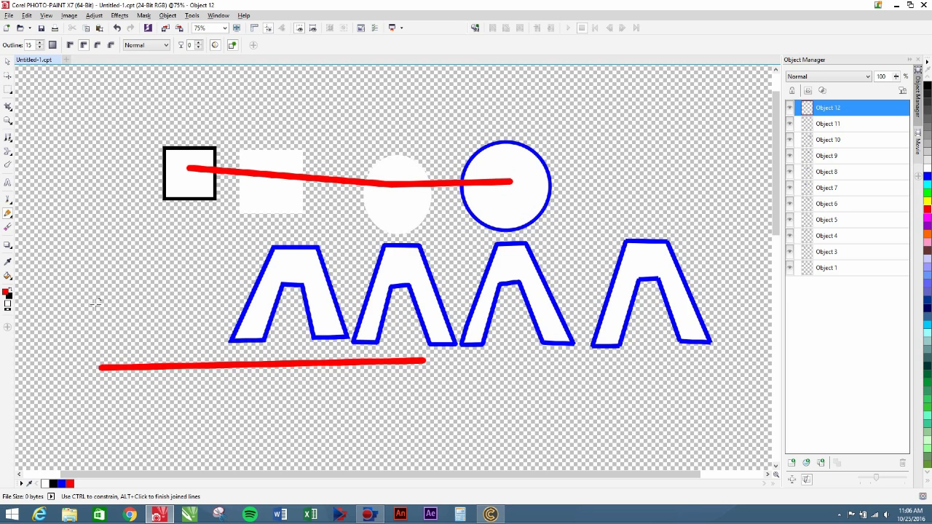
# - Draw two short red lines, one above the other, to the left of the first A-shaped polygon
pyautogui.click(60, 286)
pyautogui.doubleClick(203, 279)
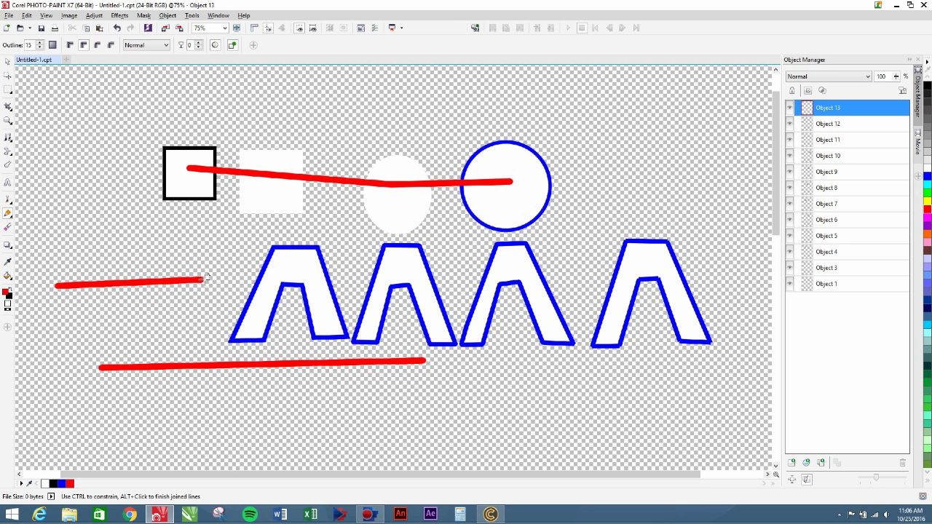
pyautogui.click(55, 324)
pyautogui.doubleClick(204, 311)
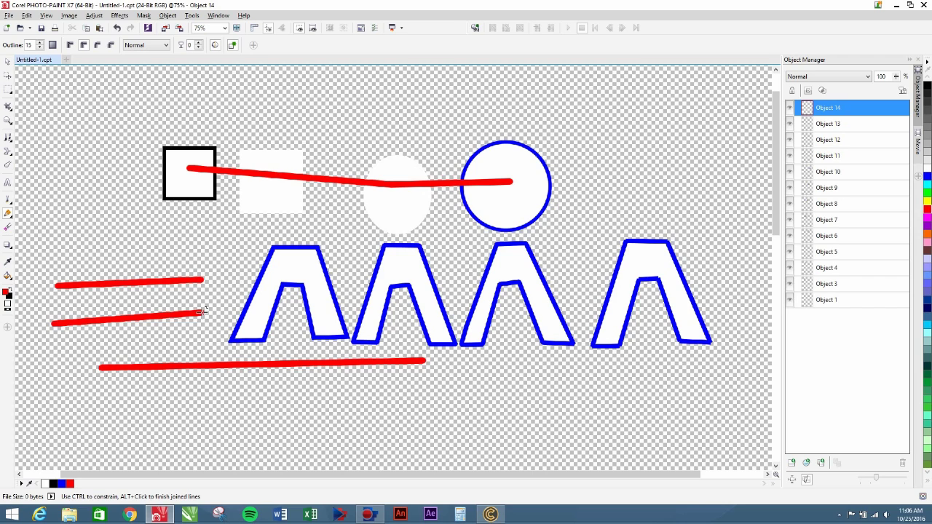
# - Draw a closed five-sided red outline from joined lines below the two short red lines
pyautogui.click(59, 347)
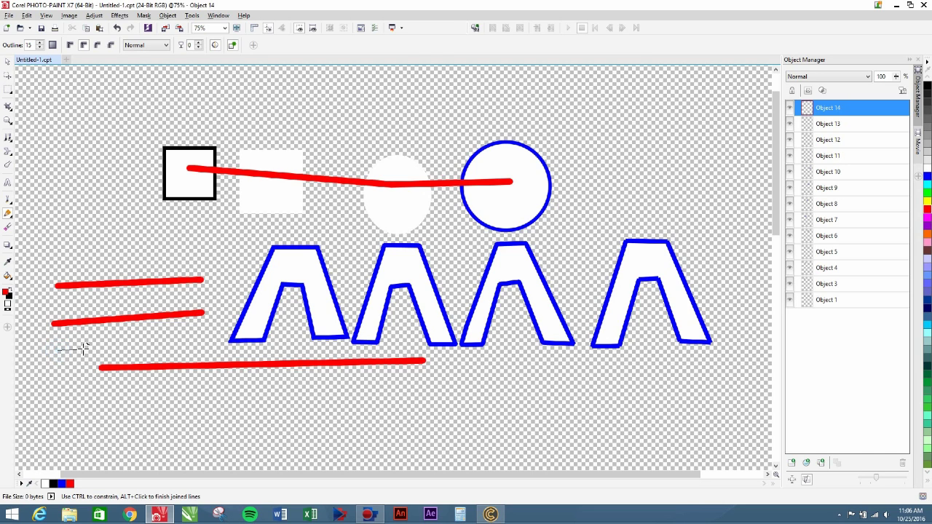
pyautogui.click(201, 337)
pyautogui.click(267, 398)
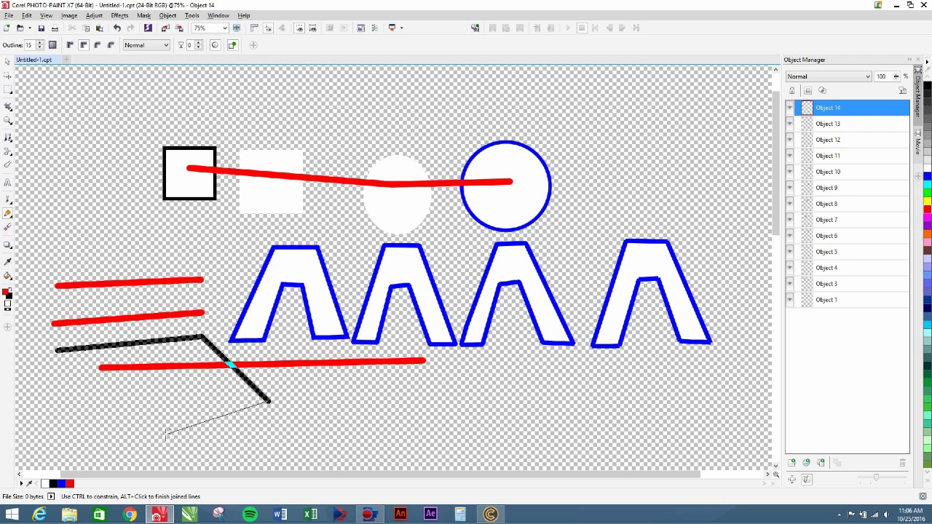
pyautogui.click(145, 442)
pyautogui.click(50, 404)
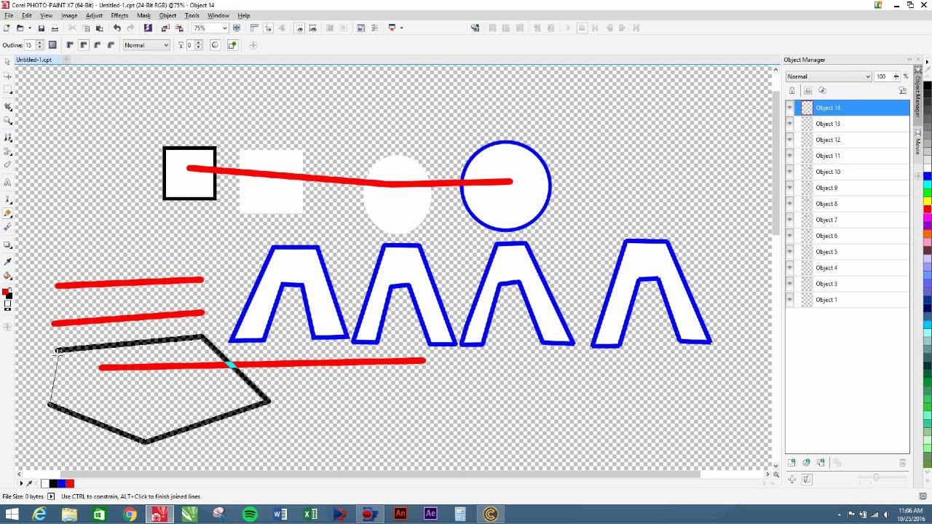
pyautogui.click(58, 350)
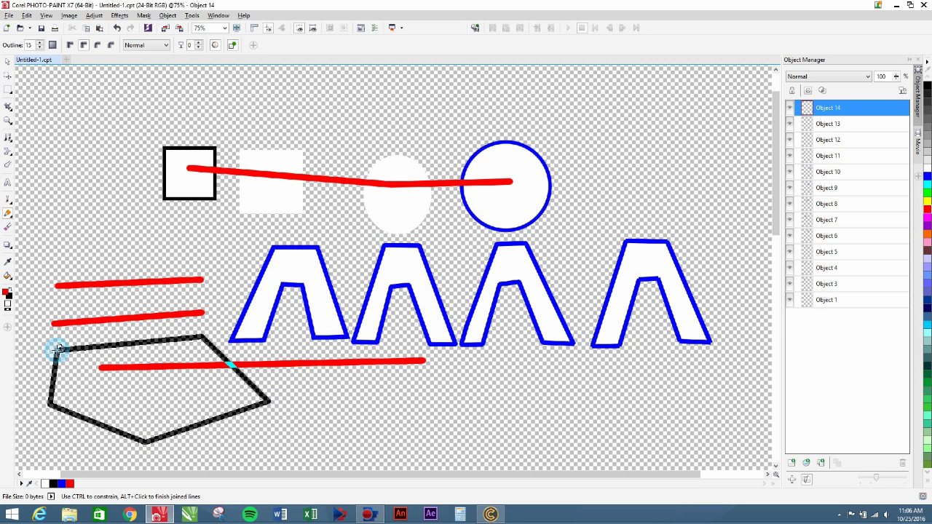
pyautogui.doubleClick(57, 351)
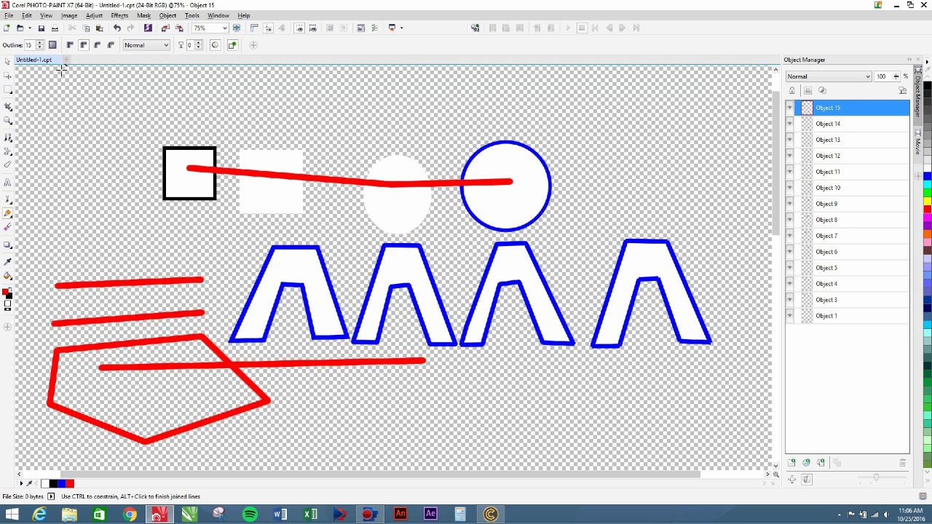
pyautogui.click(9, 215)
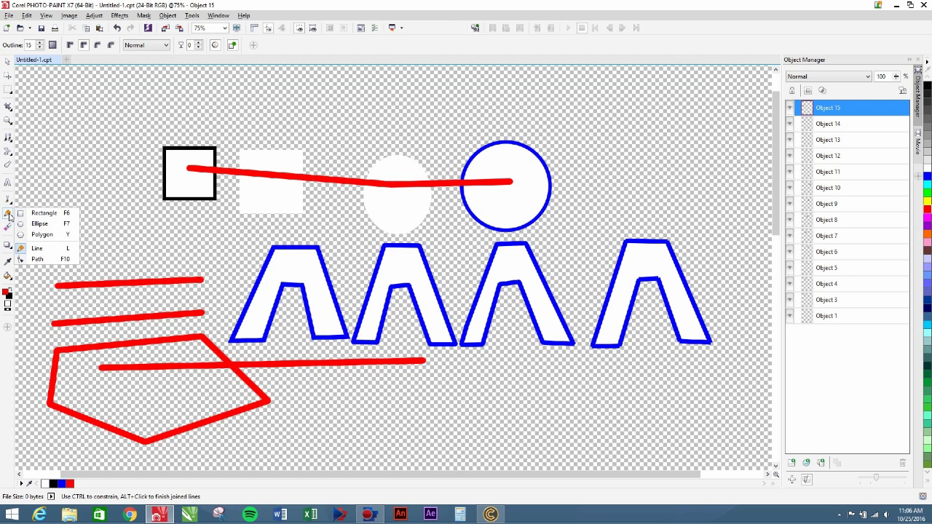
pyautogui.click(62, 118)
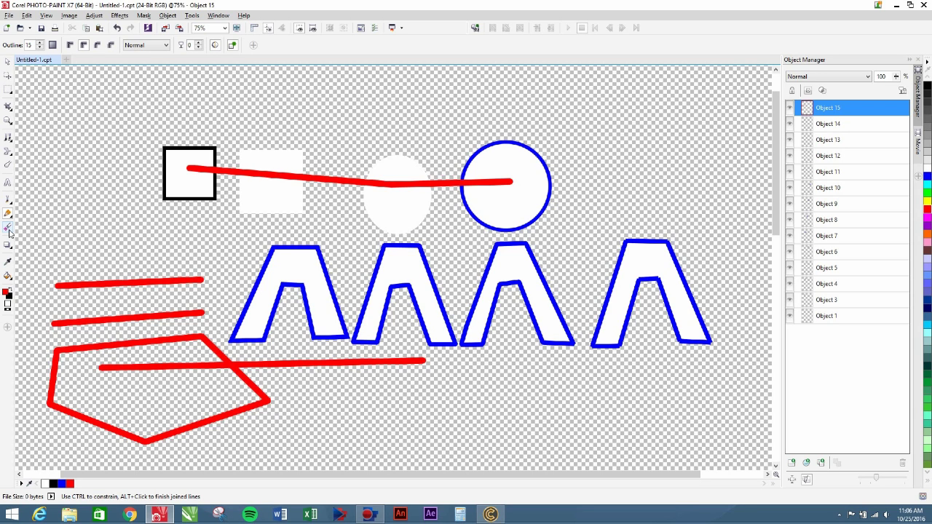
pyautogui.click(8, 64)
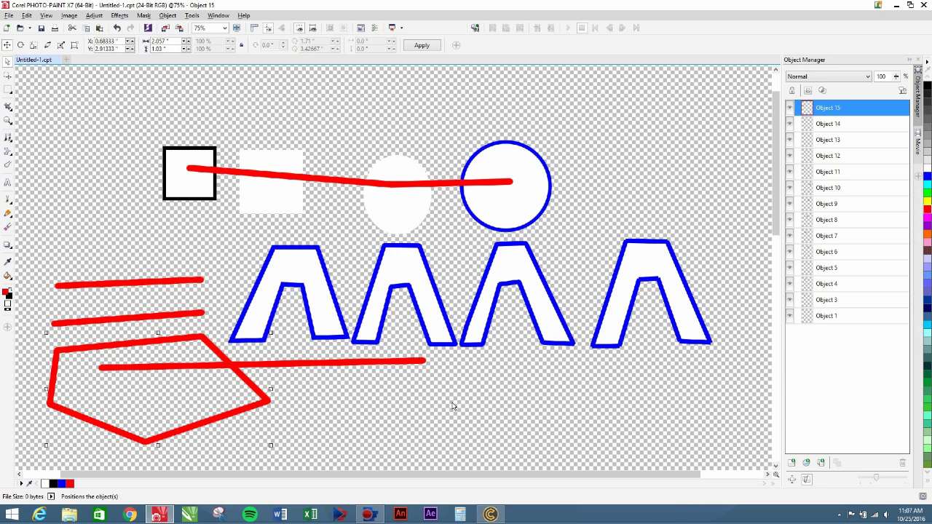
pyautogui.click(525, 279)
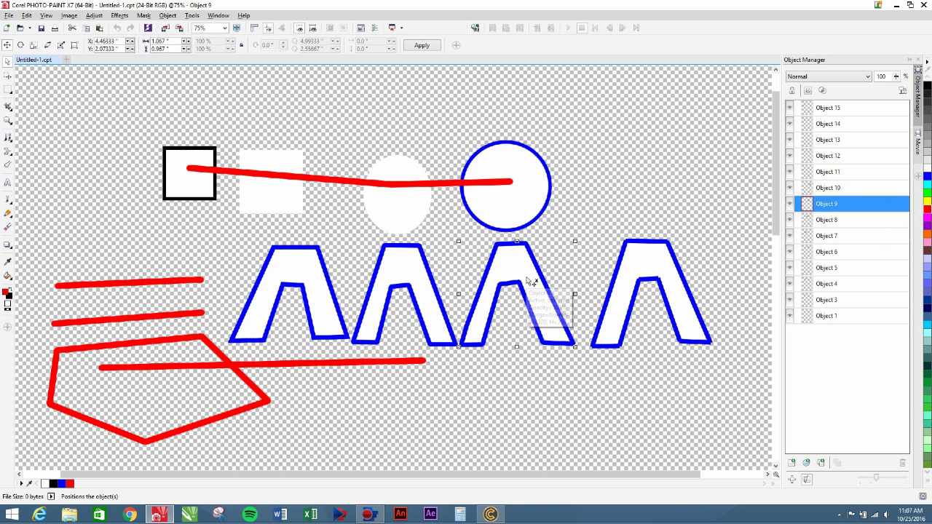
pyautogui.click(8, 226)
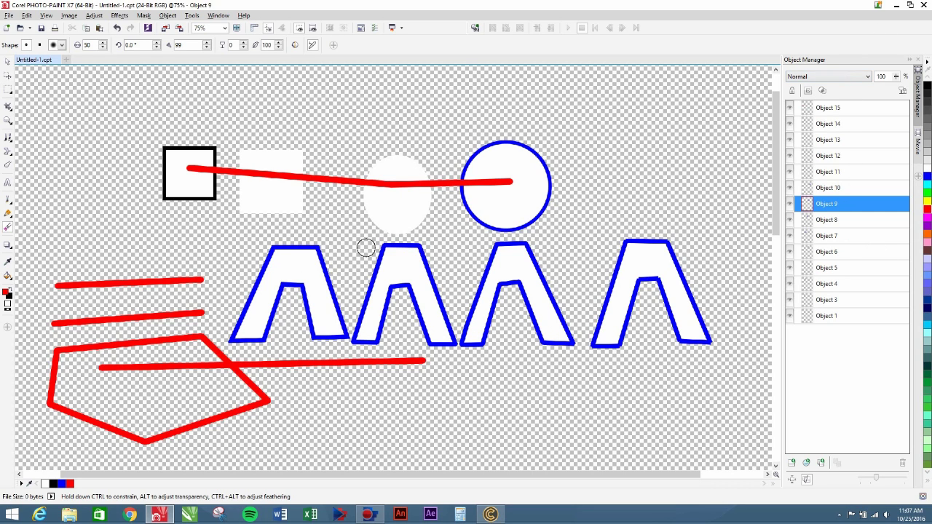
pyautogui.click(7, 63)
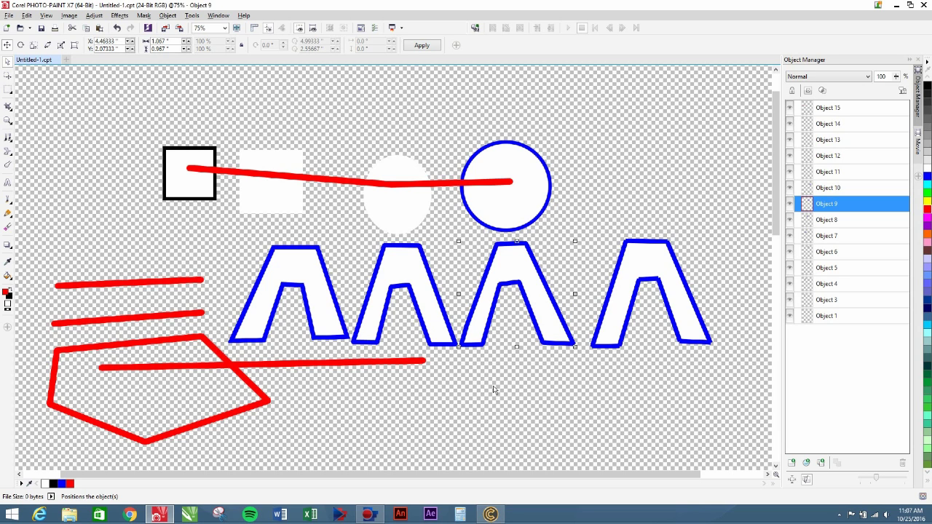
# - Draw a black rectangle with a red outline, about 7.64 by 3.66 inches, covering all the existing shapes
pyautogui.scroll(-1, 493, 390)
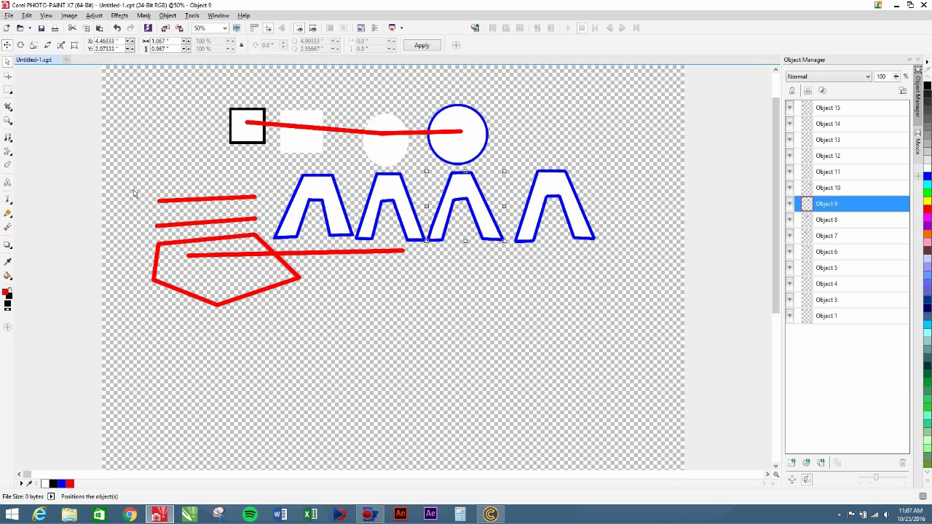
pyautogui.click(8, 213)
pyautogui.click(31, 216)
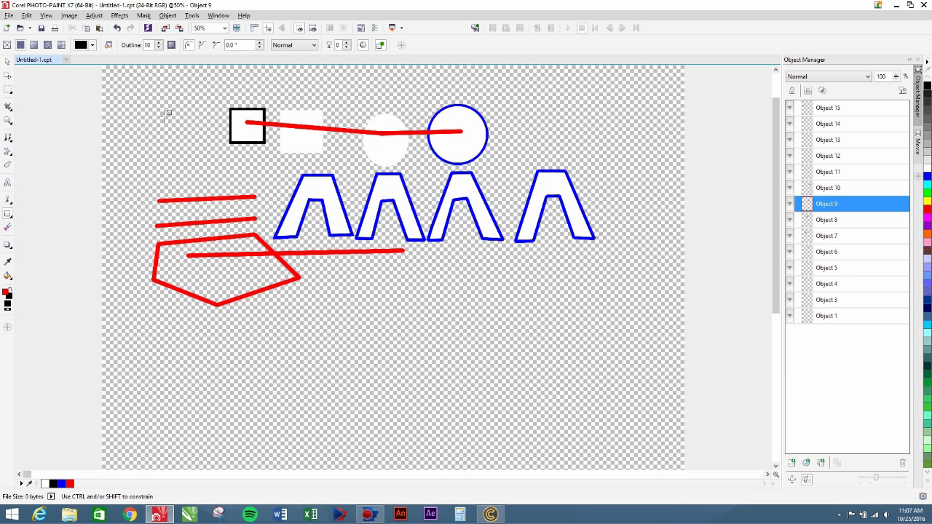
pyautogui.moveTo(107, 88); pyautogui.dragTo(675, 357)
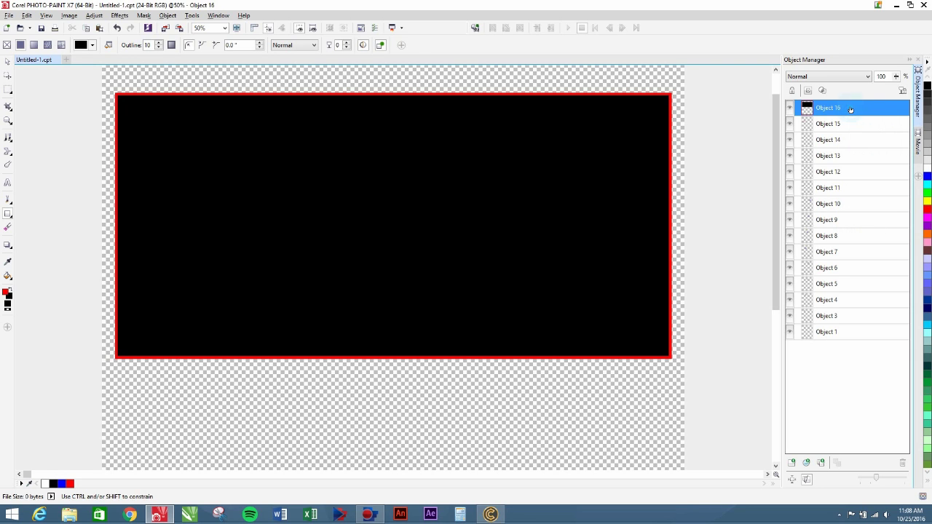
# - Move the large black rectangle down the object stack to between Object 3 and Object 1, keeping it selected
pyautogui.moveTo(854, 111); pyautogui.dragTo(871, 322)
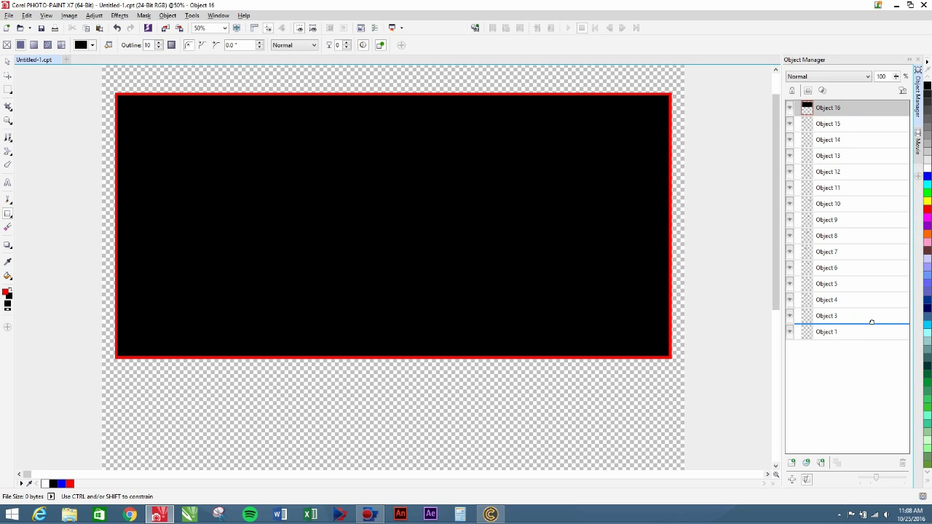
pyautogui.moveTo(871, 321); pyautogui.dragTo(872, 324)
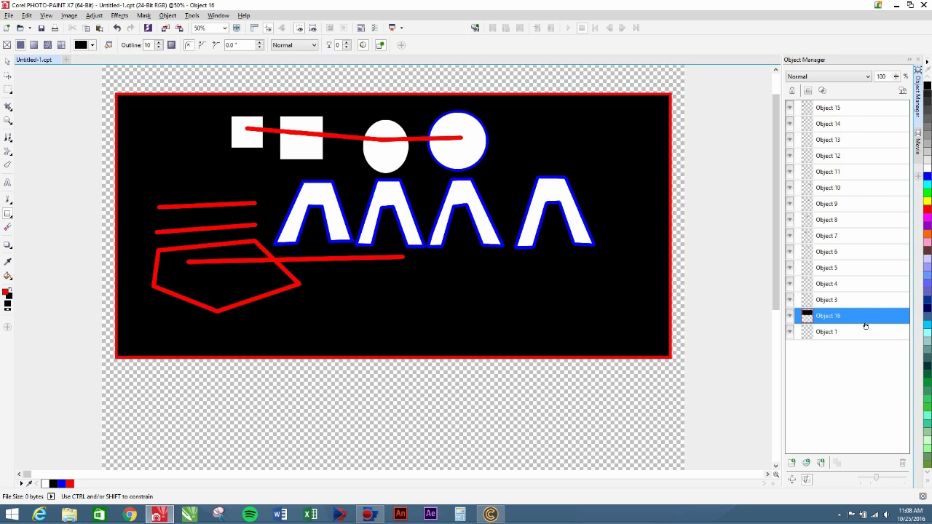
pyautogui.click(843, 332)
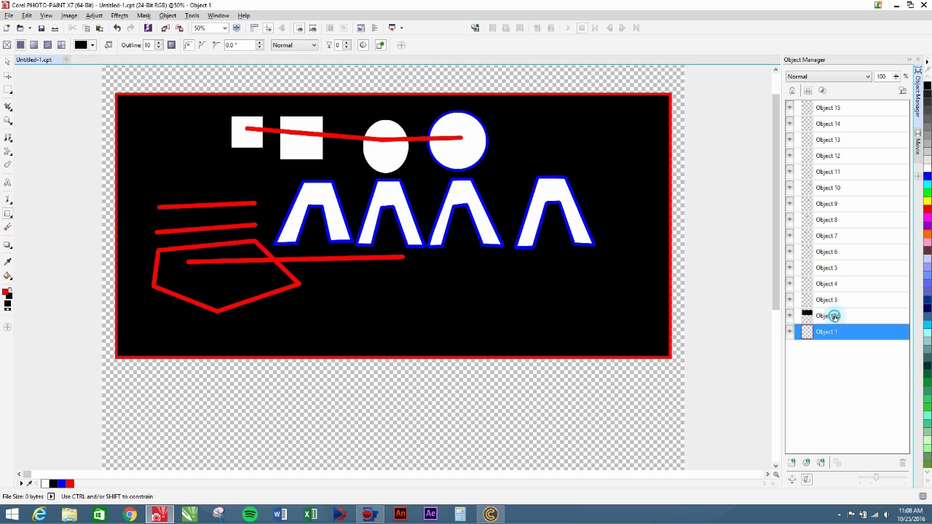
pyautogui.click(835, 316)
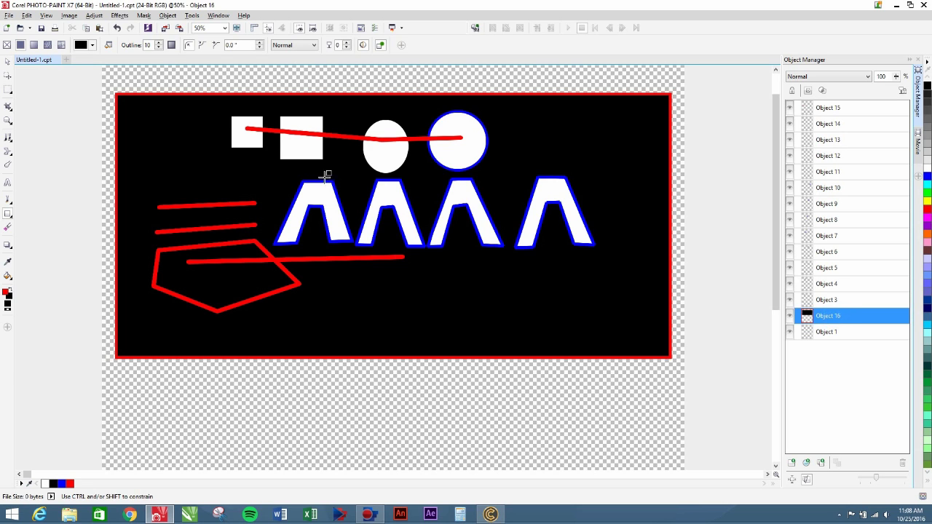
# - Examine the artwork on the black background at magnifications ranging from 10% to 200% with the Pick tool active
pyautogui.click(8, 63)
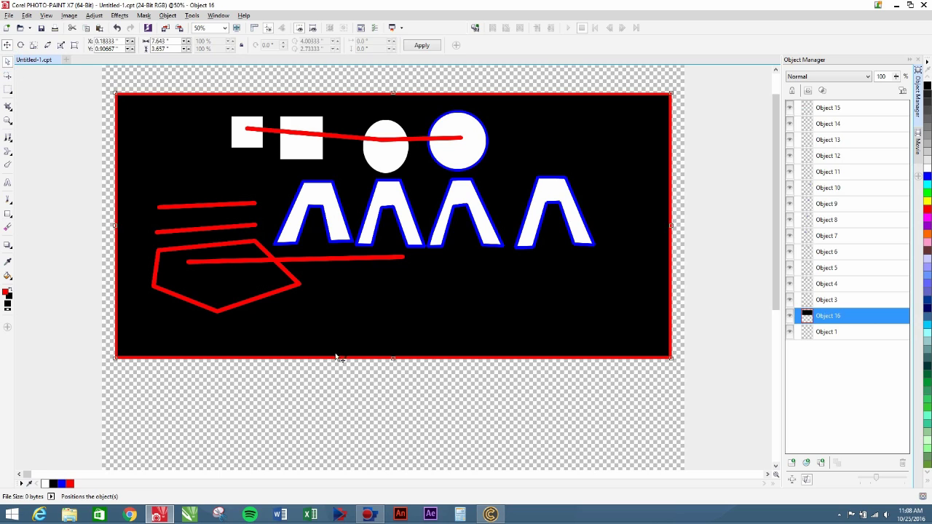
pyautogui.click(328, 212)
pyautogui.scroll(1, 341, 218)
pyautogui.scroll(1, 346, 223)
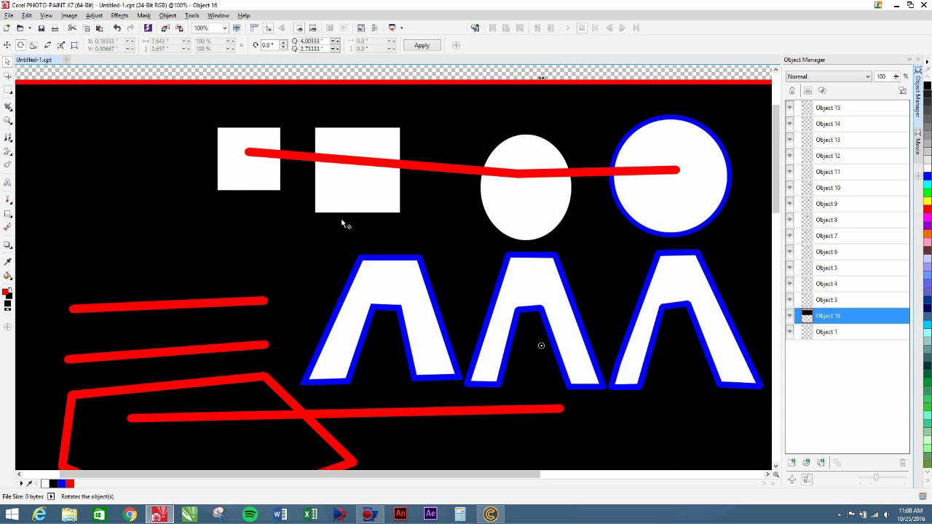
pyautogui.scroll(-3, 345, 224)
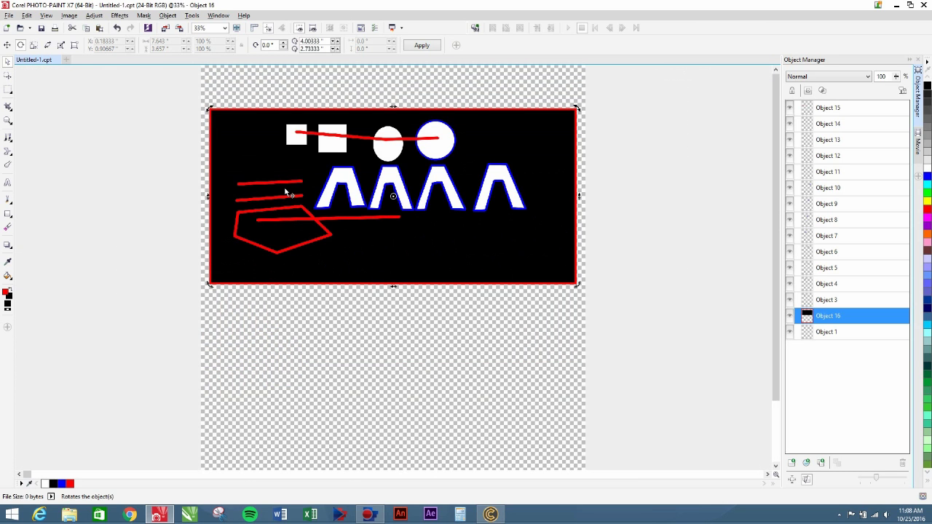
pyautogui.scroll(2, 292, 211)
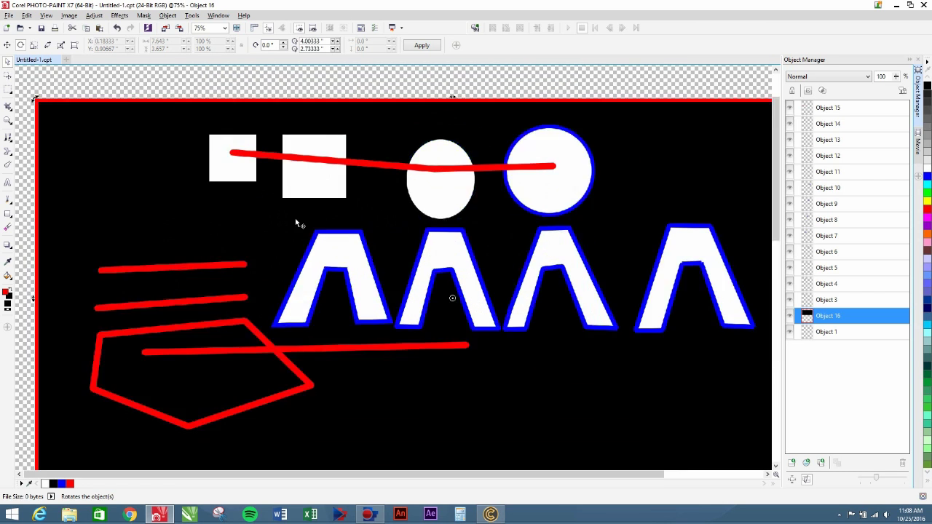
pyautogui.scroll(-4, 295, 221)
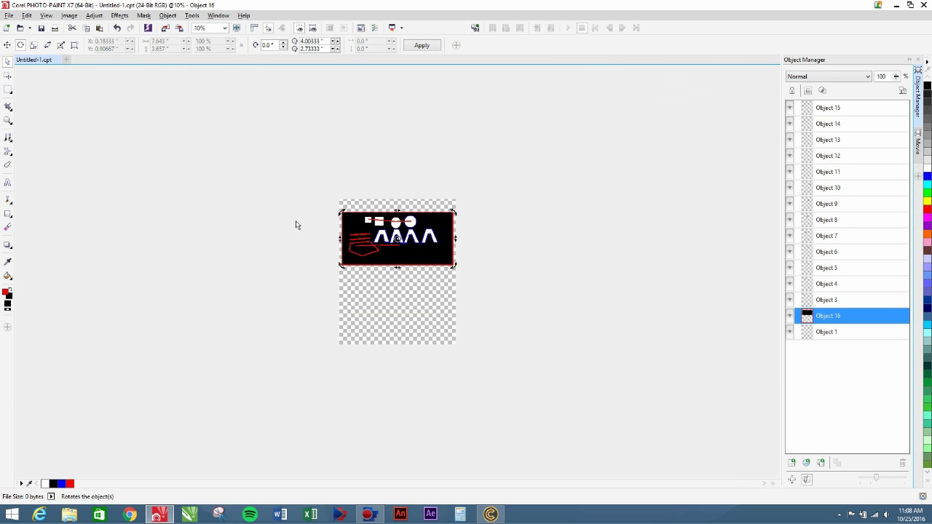
pyautogui.scroll(5, 296, 224)
pyautogui.scroll(-5, 296, 224)
pyautogui.scroll(4, 295, 224)
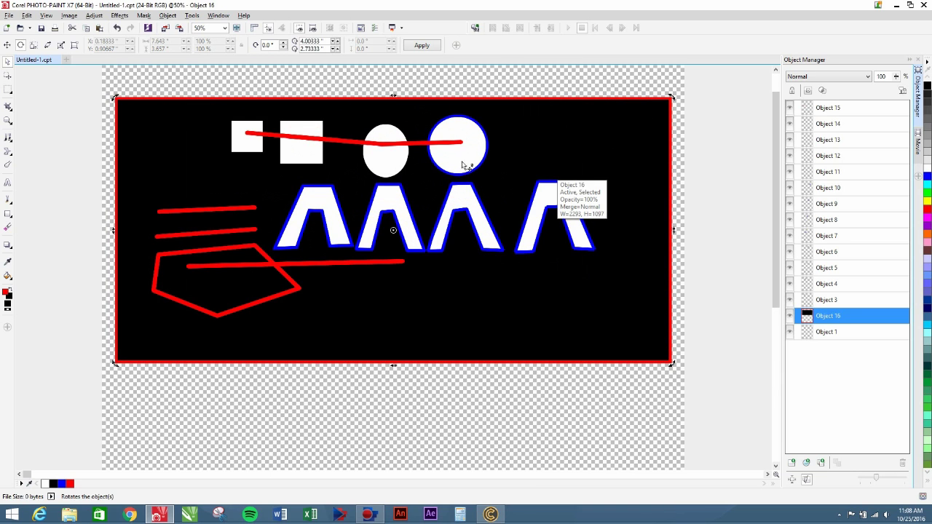
pyautogui.scroll(3, 450, 274)
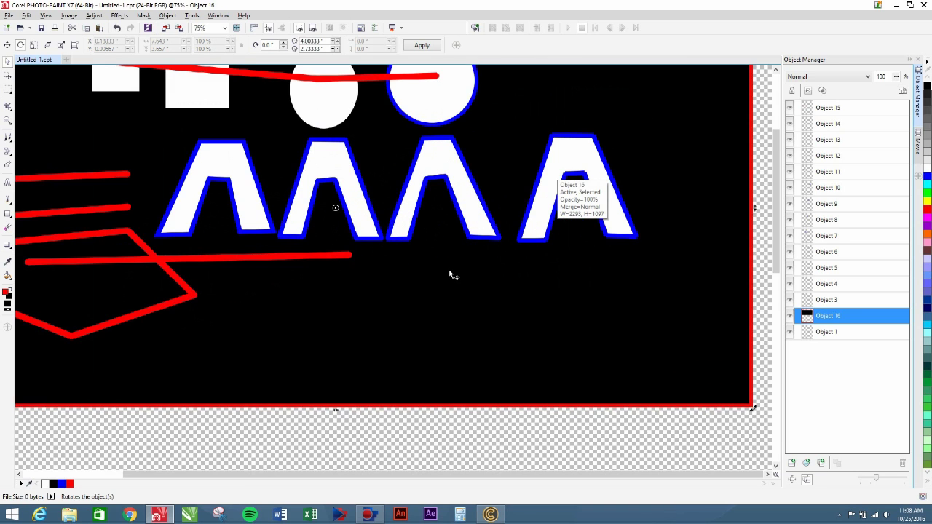
pyautogui.scroll(2, 450, 275)
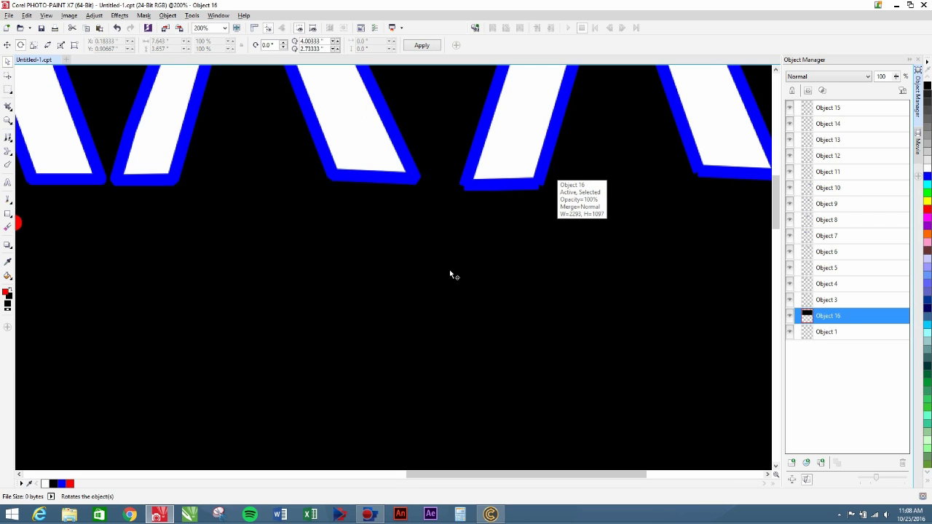
pyautogui.scroll(-5, 450, 275)
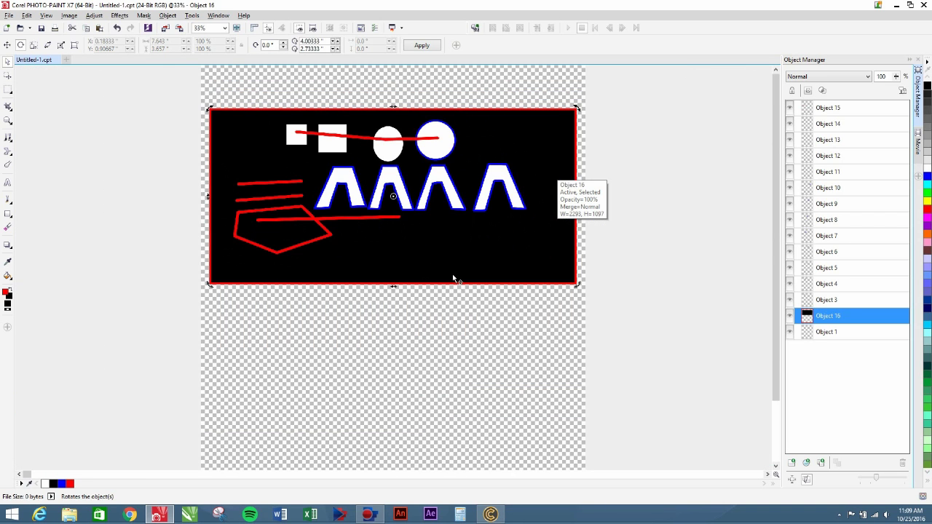
# - Magnify the blue-outlined circle to 300% with the Zoom tool and return to a 50% view
pyautogui.click(9, 121)
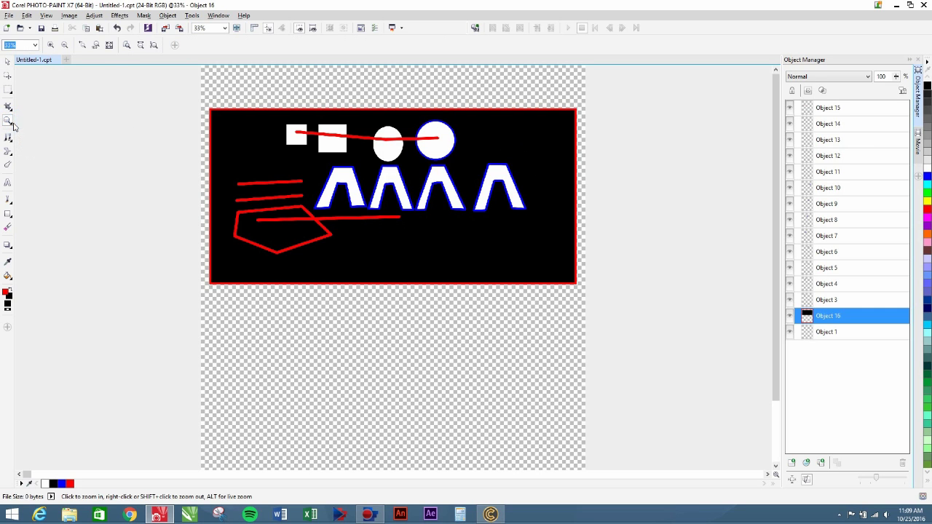
pyautogui.click(438, 139)
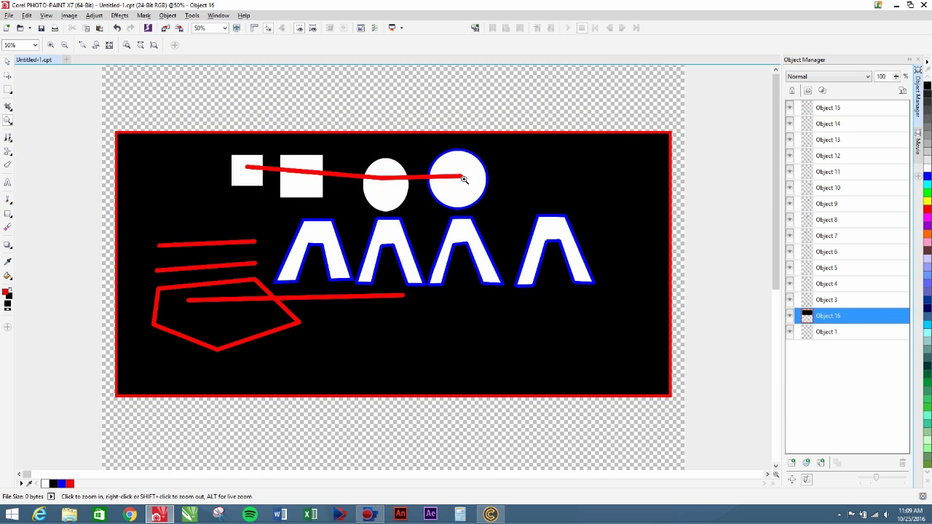
pyautogui.click(464, 179)
pyautogui.click(432, 241)
pyautogui.click(398, 266)
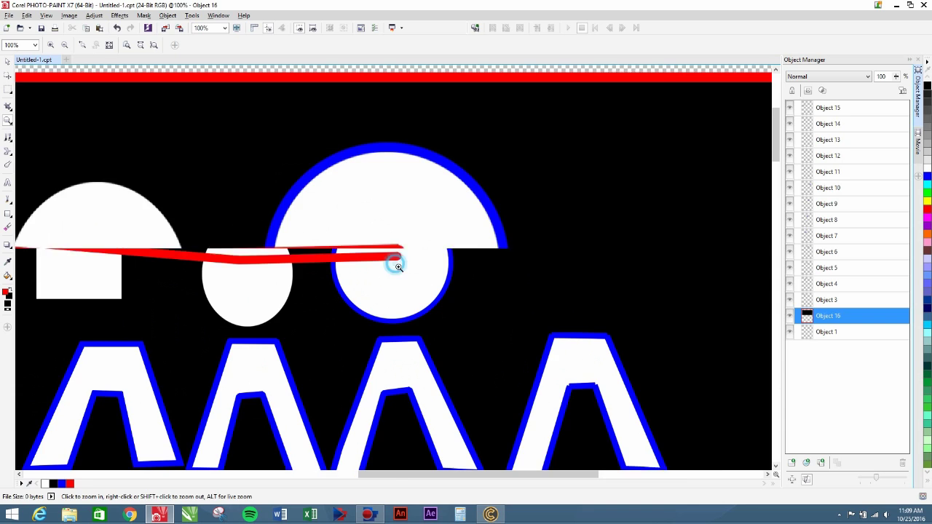
pyautogui.click(397, 266)
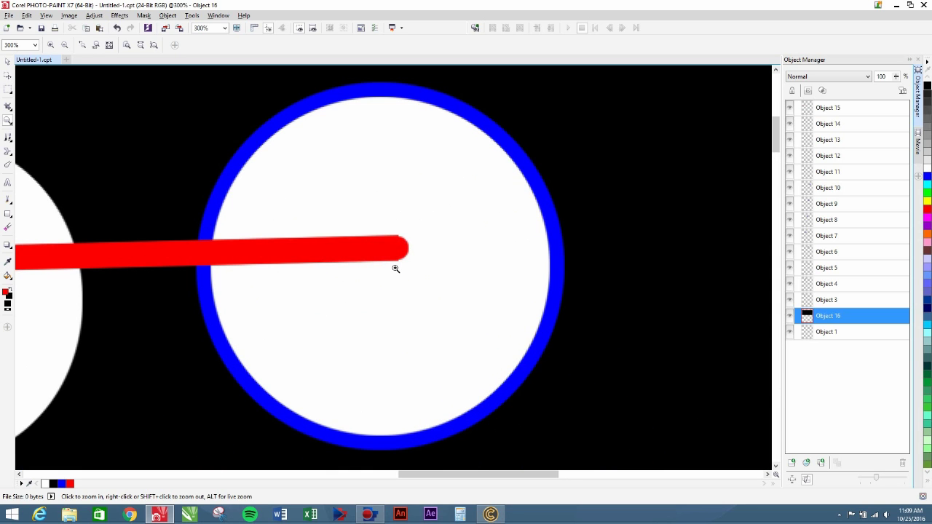
pyautogui.rightClick(395, 266)
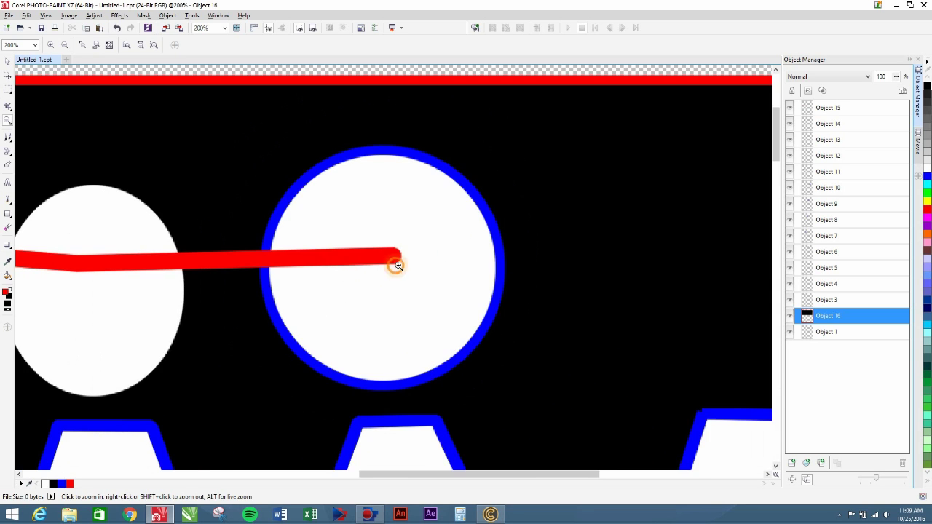
pyautogui.rightClick(397, 266)
pyautogui.rightClick(397, 266)
pyautogui.rightClick(399, 265)
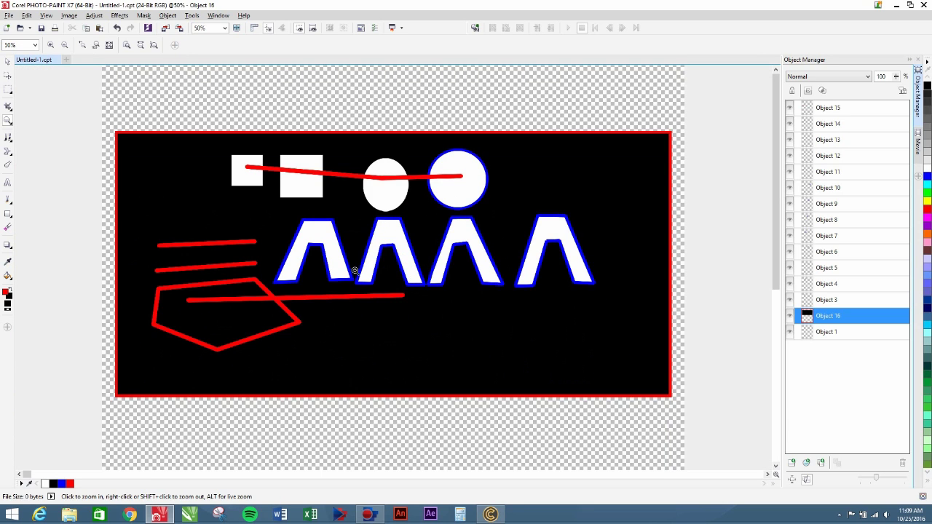
# - Magnify the first A-shaped polygon to 200% and shift the view sideways around it with the Pan tool
pyautogui.click(295, 251)
pyautogui.click(319, 254)
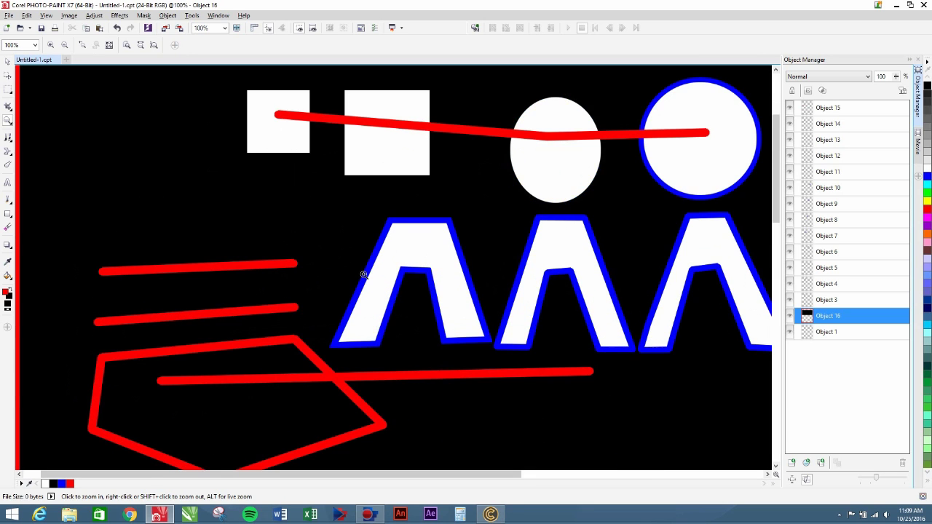
pyautogui.click(378, 279)
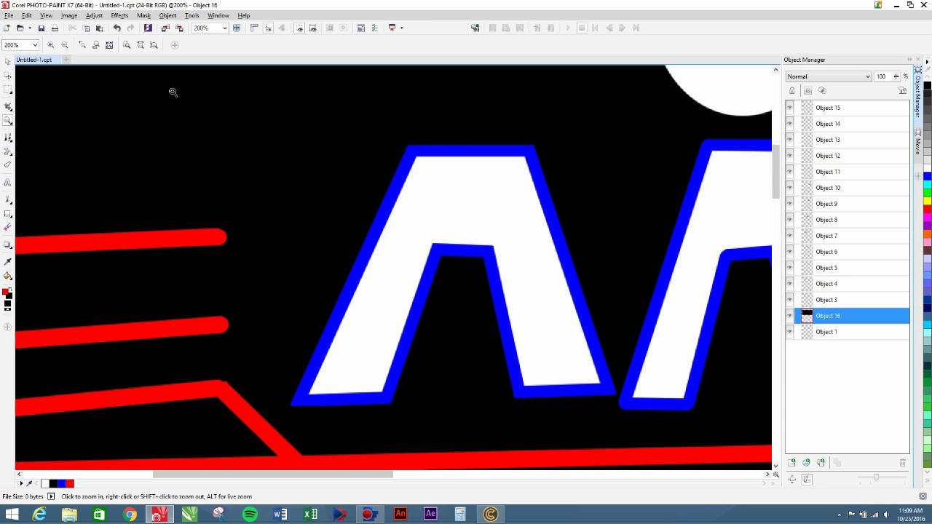
pyautogui.click(9, 122)
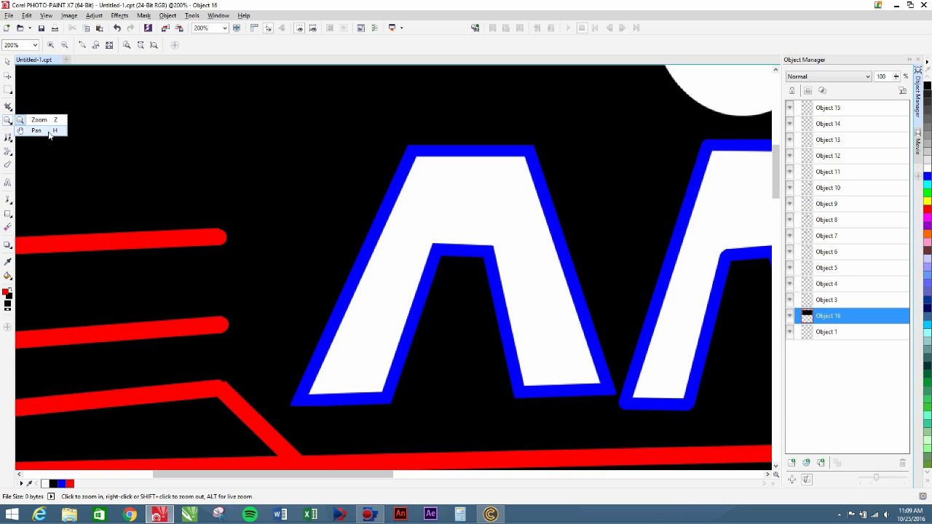
pyautogui.click(51, 131)
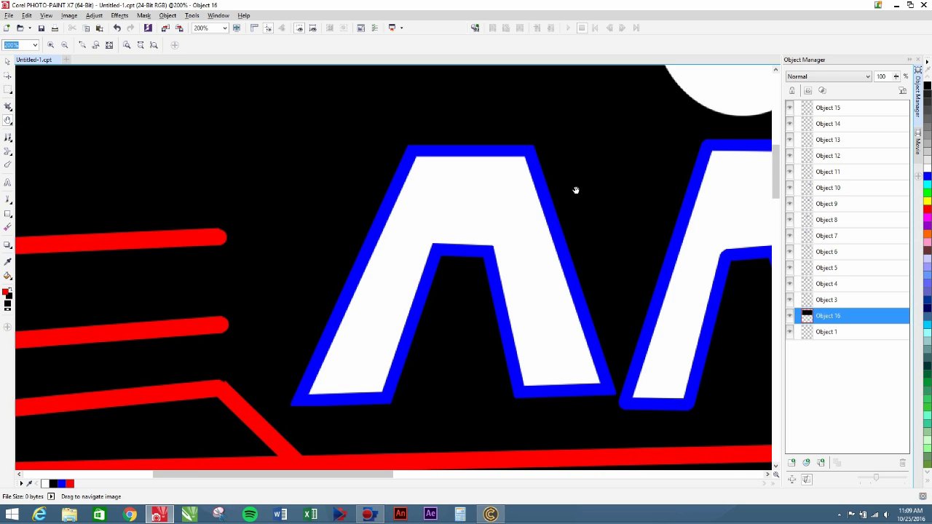
pyautogui.moveTo(575, 190); pyautogui.dragTo(835, 180)
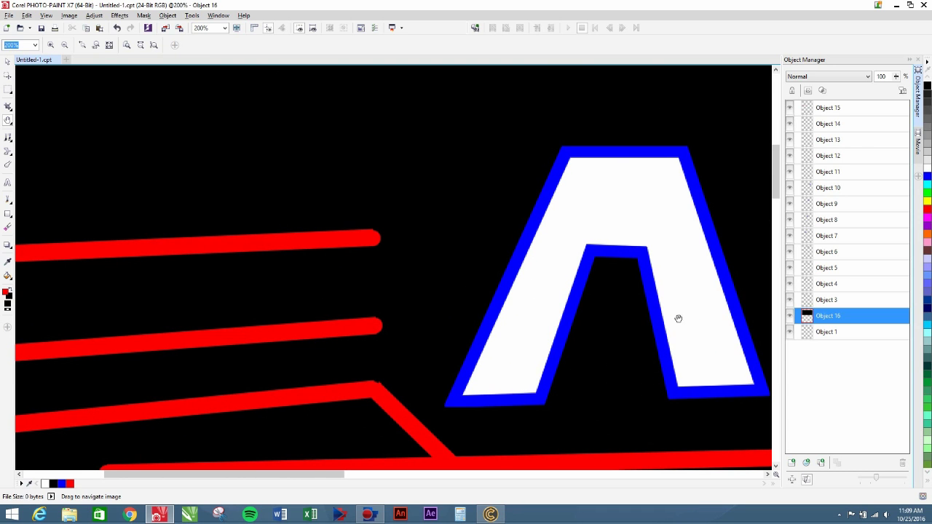
pyautogui.moveTo(244, 475); pyautogui.dragTo(280, 479)
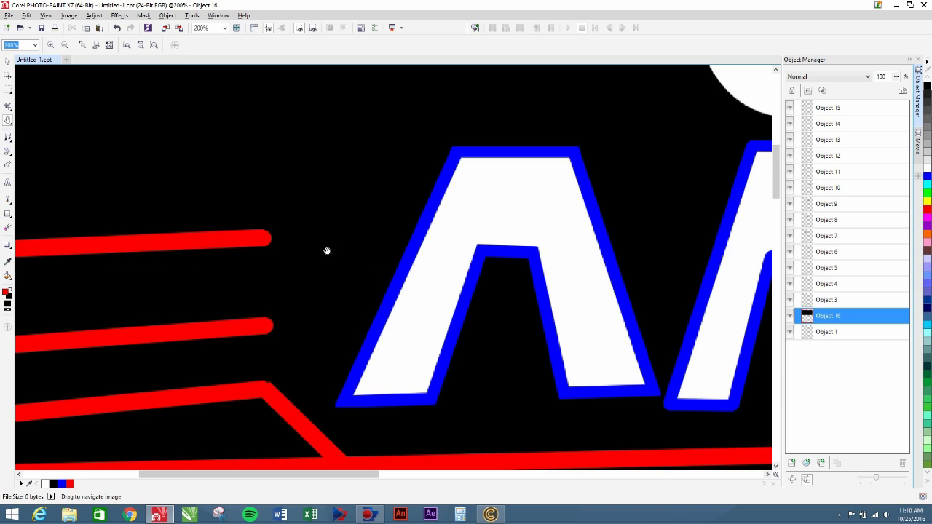
# - Return to a 75% view and deselect the black background rectangle with the Pick tool
pyautogui.click(7, 121)
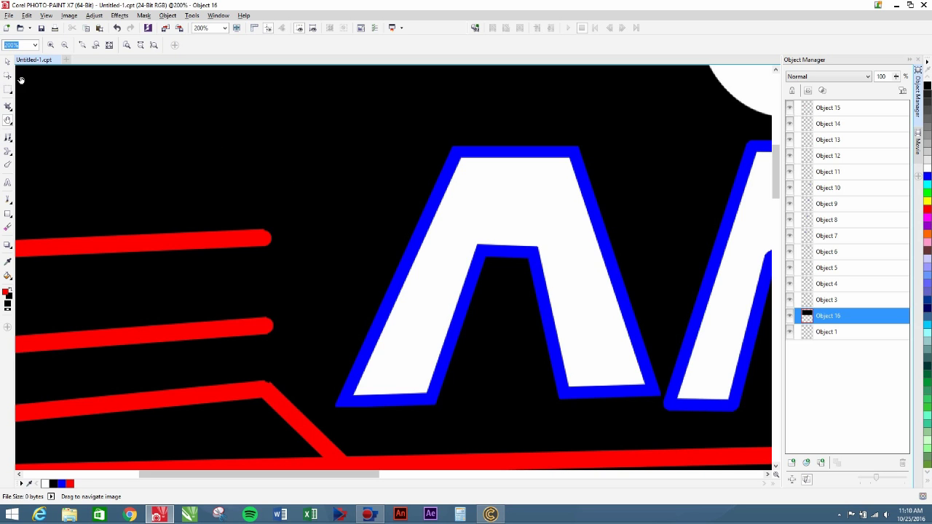
pyautogui.click(7, 62)
pyautogui.click(459, 204)
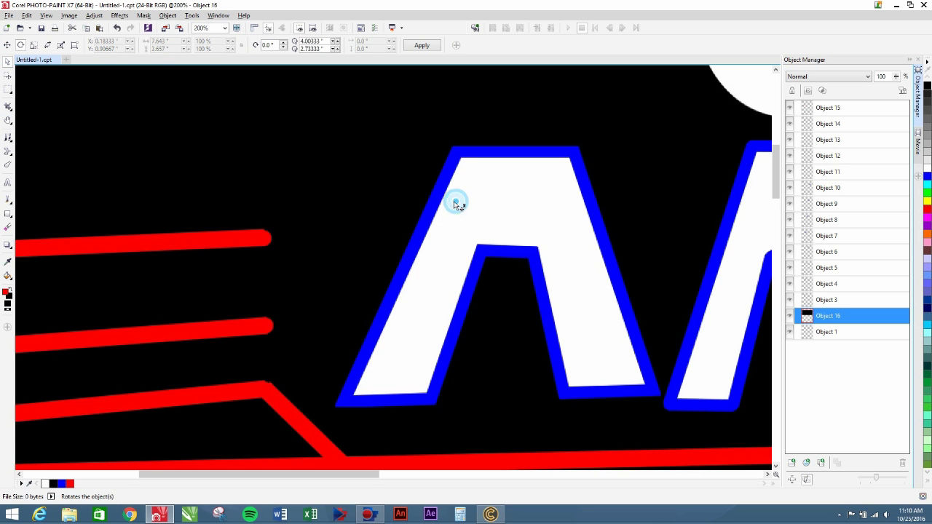
pyautogui.scroll(-2, 481, 220)
pyautogui.scroll(-1, 481, 220)
pyautogui.scroll(1, 480, 219)
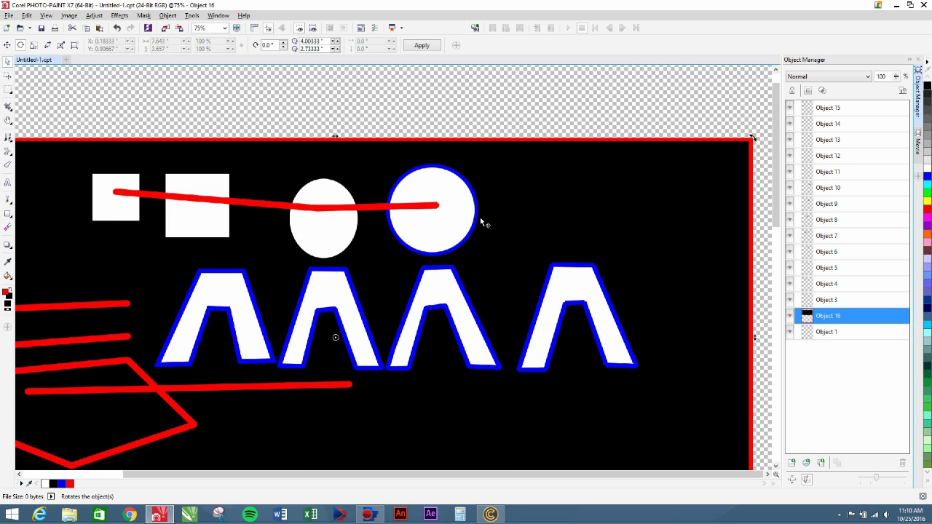
pyautogui.click(388, 75)
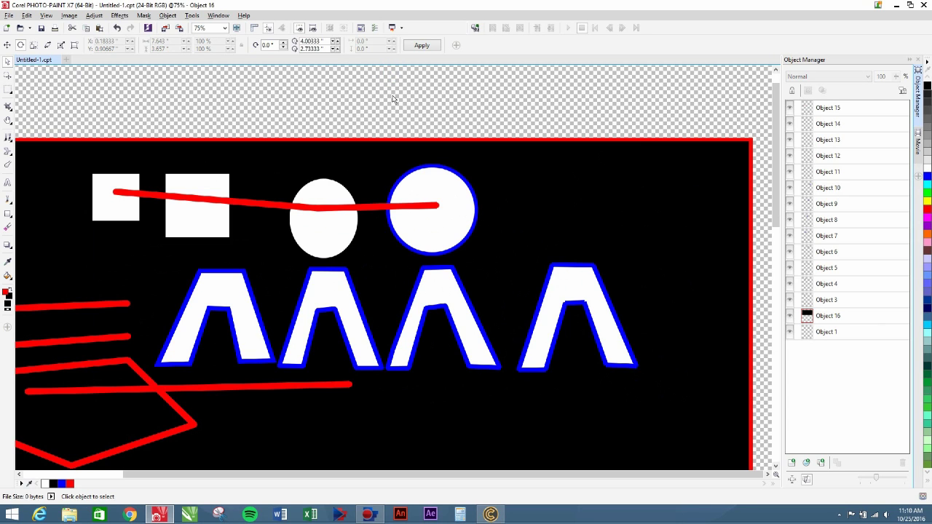
# - Select the first A-shaped polygon, and switch the selection back to the black background rectangle
pyautogui.click(245, 306)
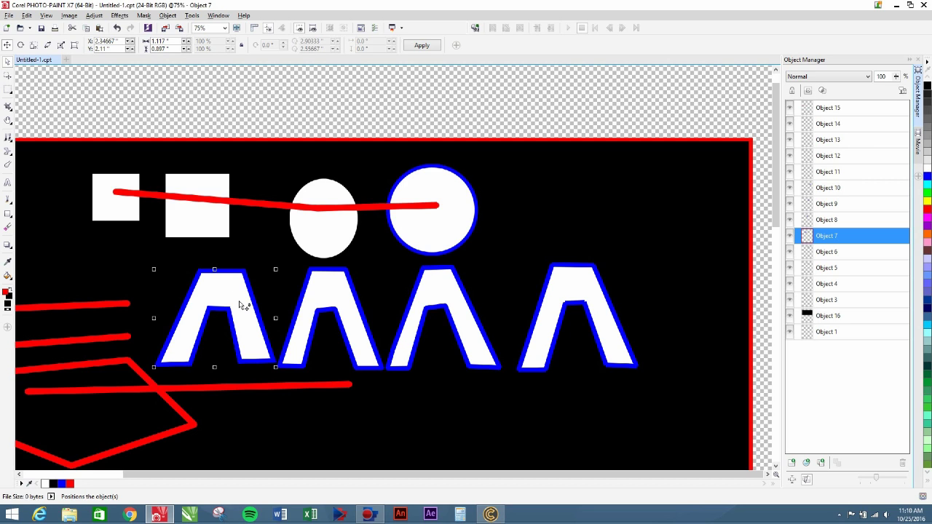
pyautogui.click(695, 167)
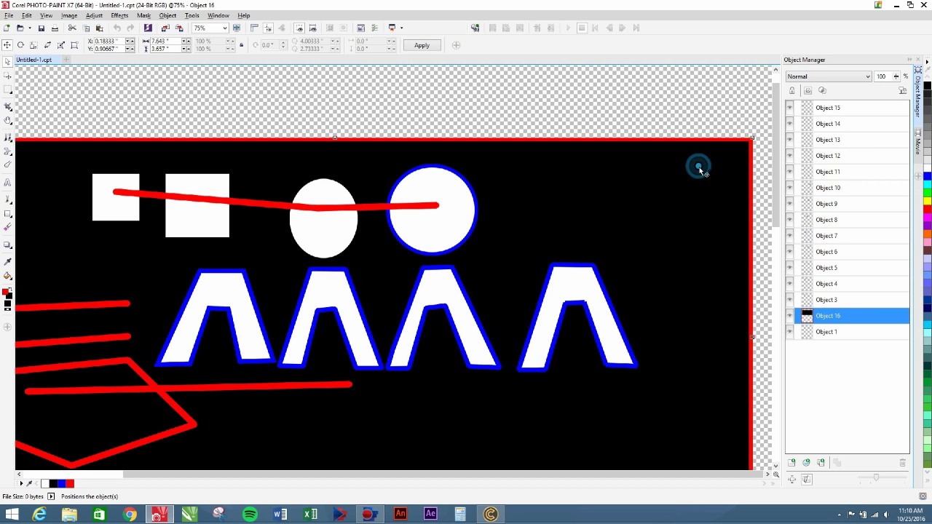
pyautogui.click(240, 291)
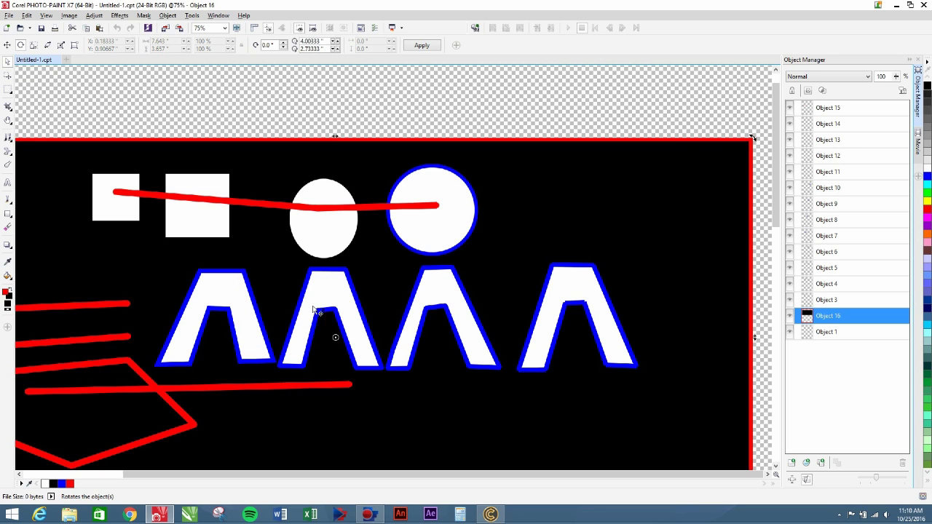
# - Deselect the black background rectangle and select Objects 3, 4, 6 and 7 one after another, ending on the first A-shaped polygon
pyautogui.click(367, 95)
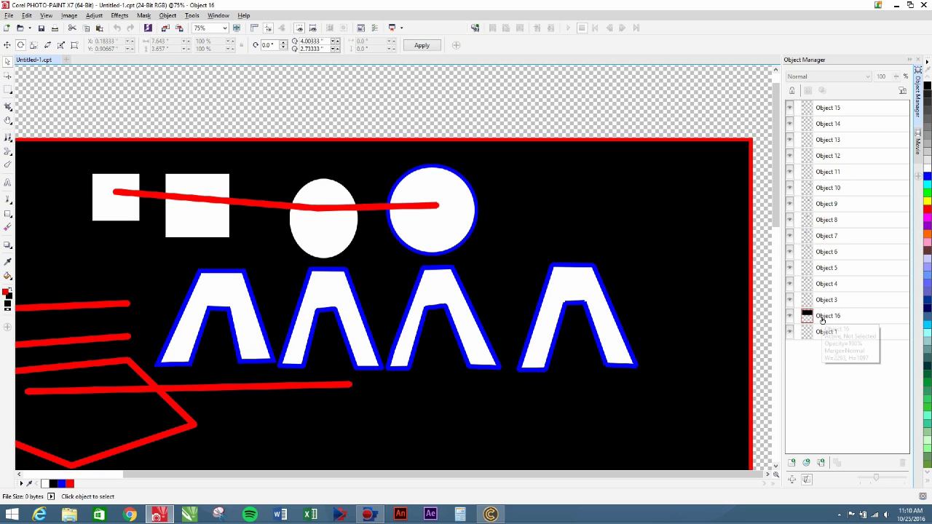
pyautogui.click(836, 300)
pyautogui.click(842, 283)
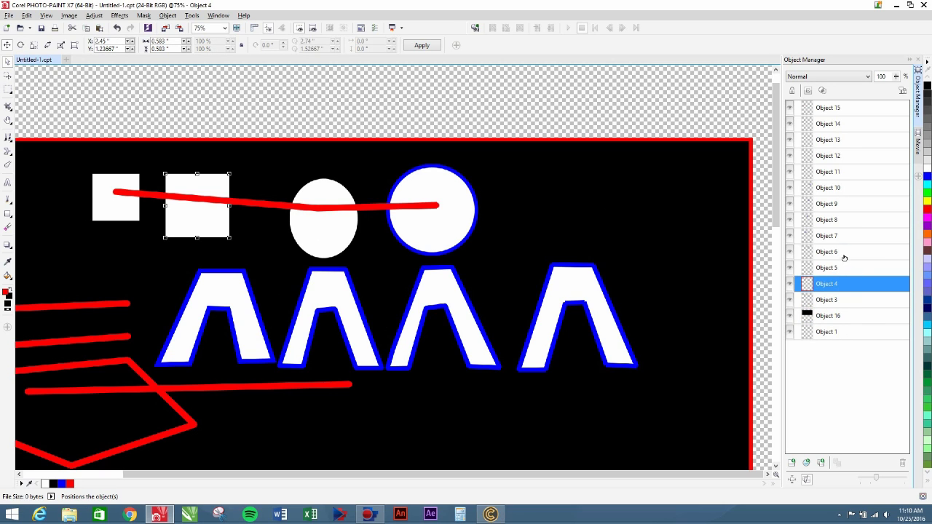
pyautogui.click(844, 252)
pyautogui.click(842, 234)
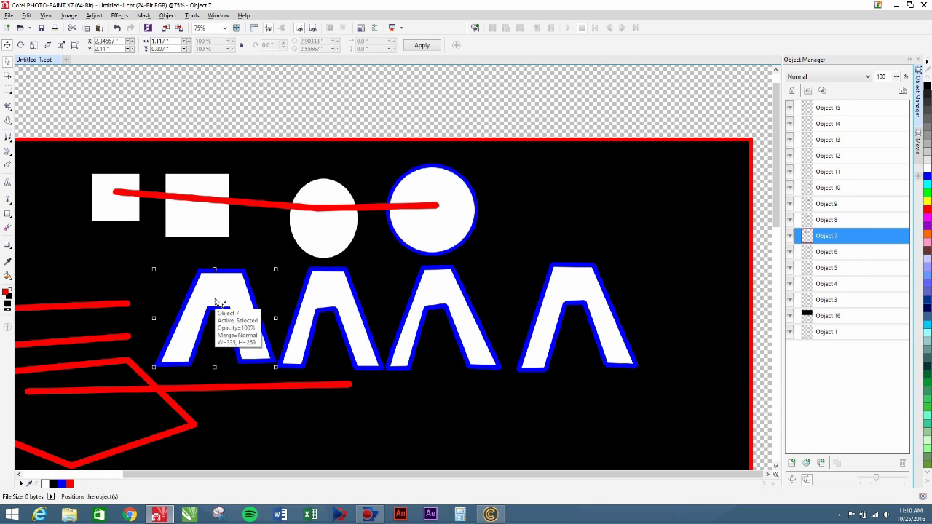
# - Erase the outer left edge of the first A-shaped polygon with the Eraser tool using the soft round 100 nib
pyautogui.click(7, 226)
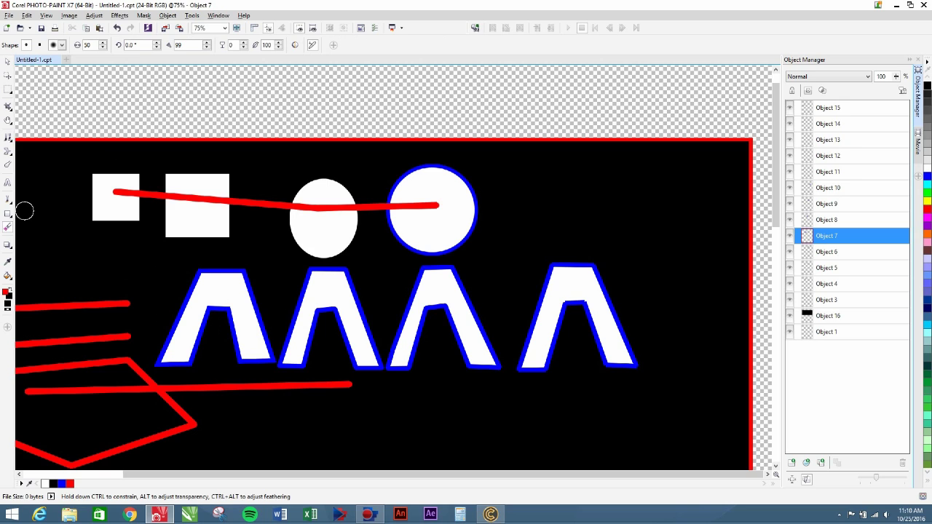
pyautogui.click(63, 45)
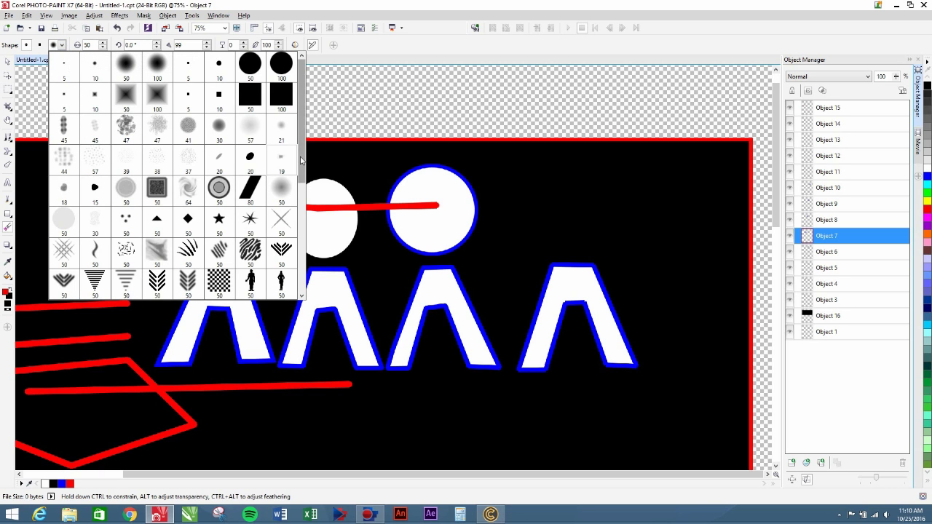
pyautogui.moveTo(302, 157); pyautogui.dragTo(346, 123)
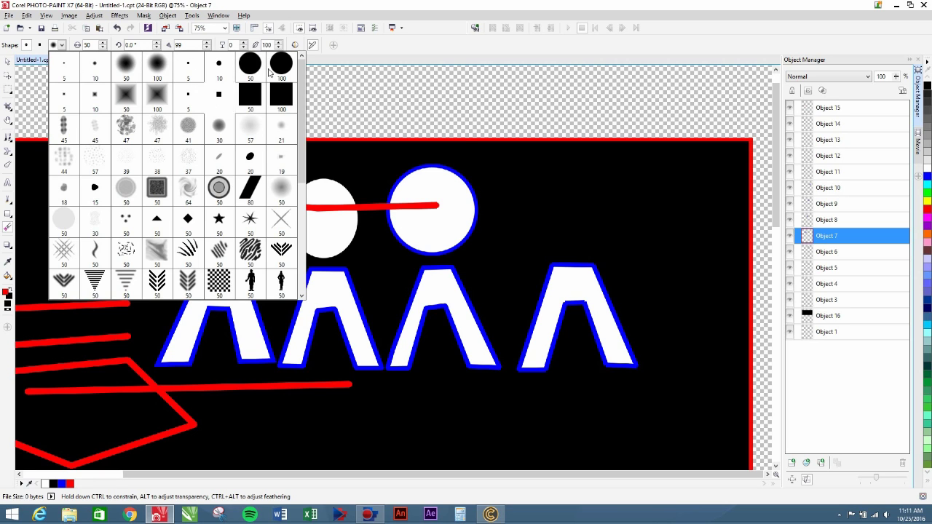
pyautogui.click(156, 72)
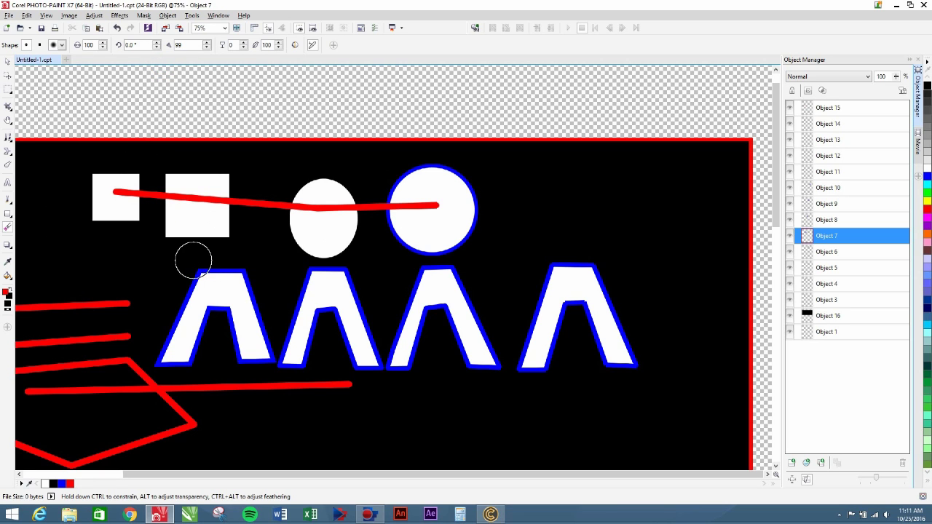
pyautogui.scroll(1, 192, 259)
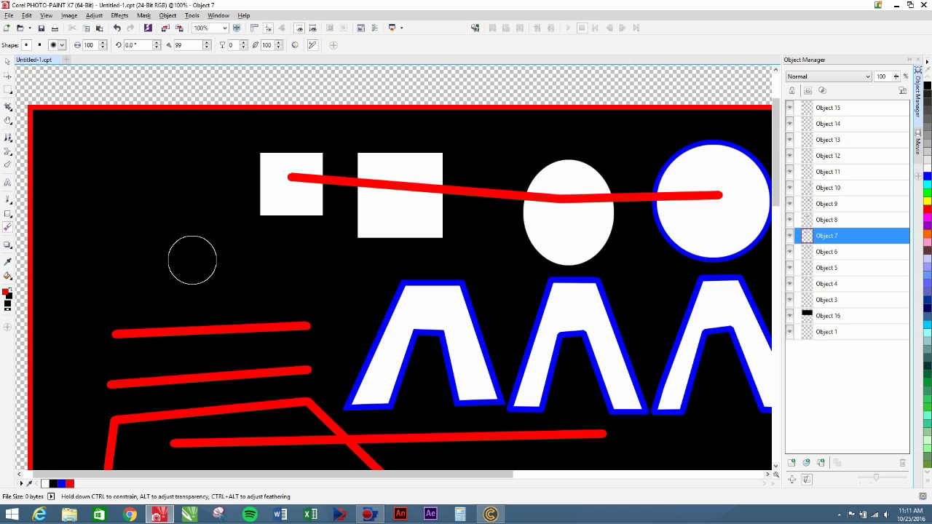
pyautogui.click(388, 265)
pyautogui.moveTo(388, 265)
pyautogui.mouseDown()
pyautogui.moveTo(326, 409)
pyautogui.moveTo(393, 253)
pyautogui.moveTo(347, 372)
pyautogui.moveTo(401, 258)
pyautogui.moveTo(361, 329)
pyautogui.moveTo(337, 399)
pyautogui.moveTo(394, 262)
pyautogui.moveTo(339, 417)
pyautogui.mouseUp()
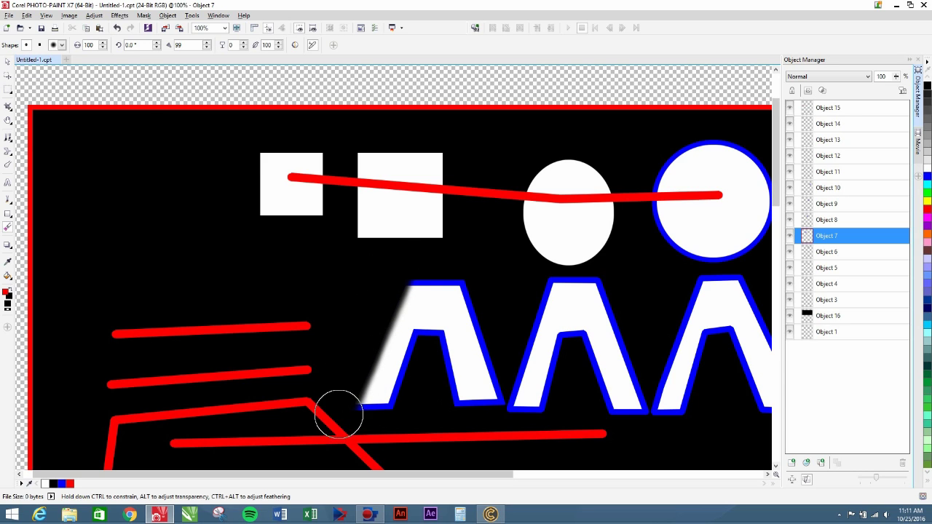
# - Erase the outer right edge of the first A-shaped polygon with the hard round 100 nib
pyautogui.click(63, 45)
pyautogui.click(283, 69)
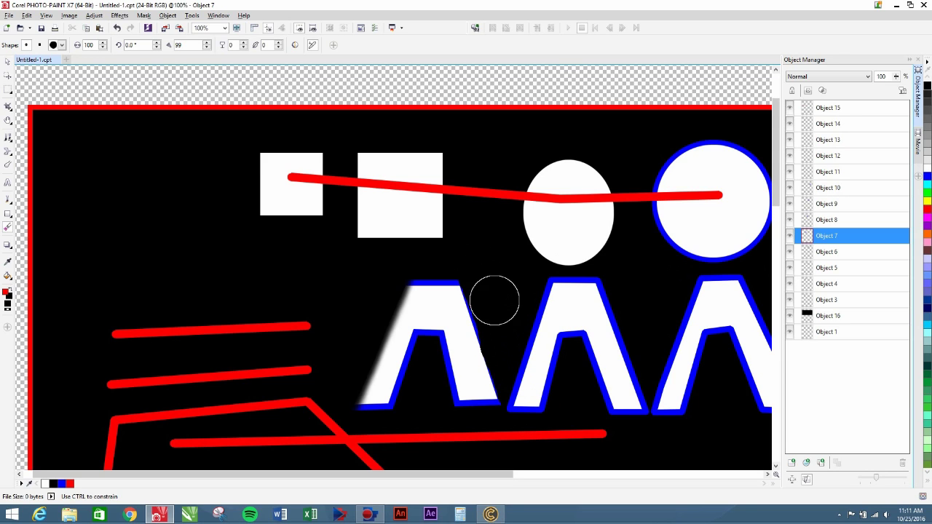
pyautogui.moveTo(512, 360)
pyautogui.mouseDown()
pyautogui.moveTo(475, 263)
pyautogui.moveTo(521, 404)
pyautogui.mouseUp()
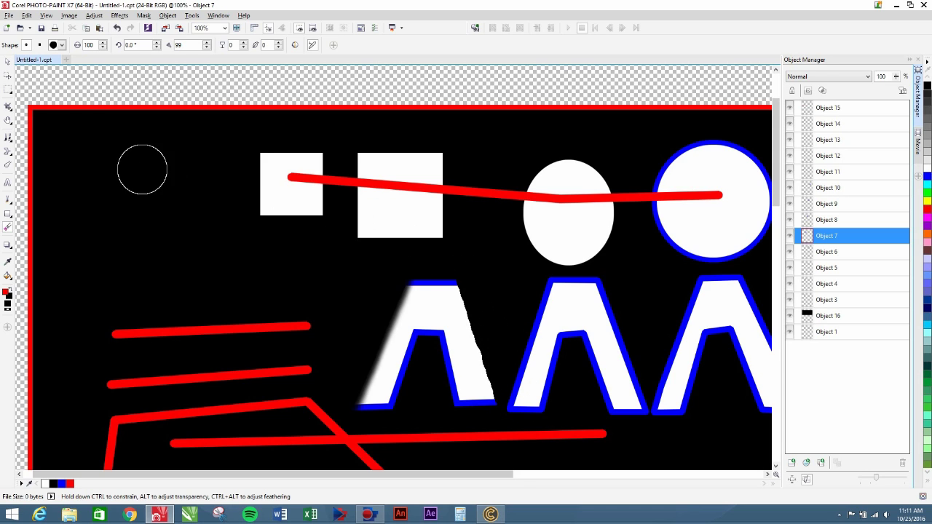
# - Fade the left leg of the first A-shaped polygon further with the soft round eraser nib enlarged to 500
pyautogui.click(62, 45)
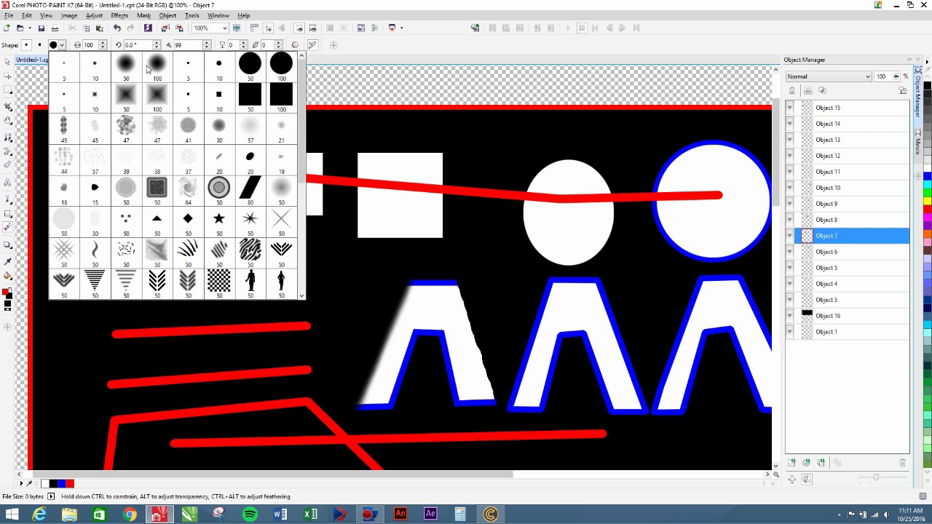
pyautogui.click(156, 66)
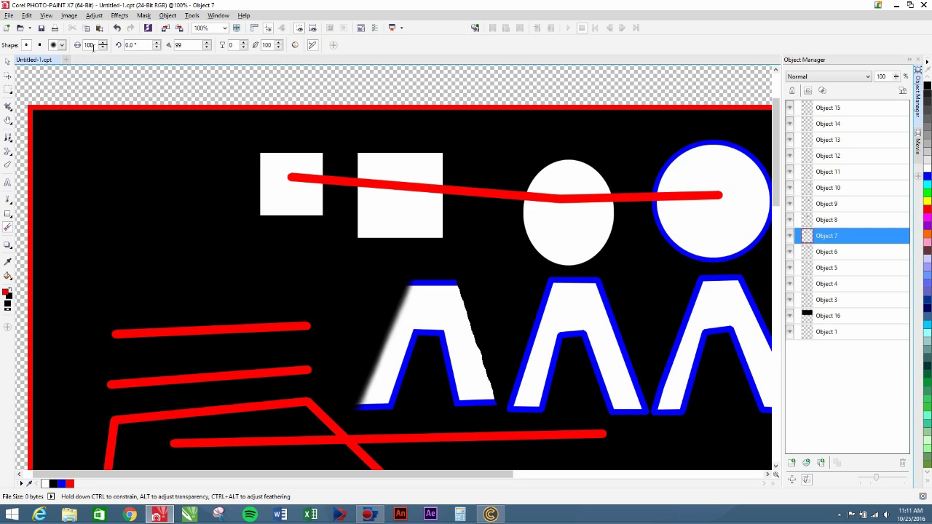
pyautogui.doubleClick(90, 45)
pyautogui.moveTo(296, 267); pyautogui.dragTo(294, 275)
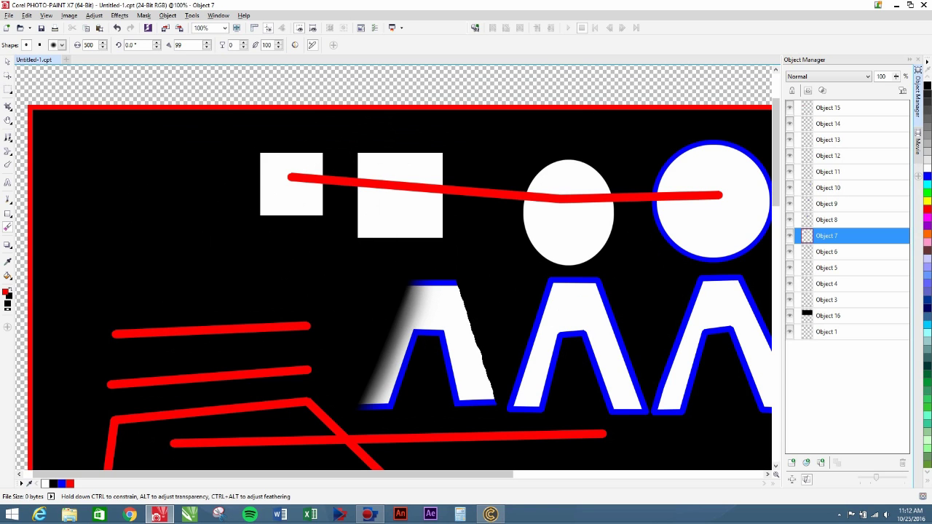
# - Try the soft round 10 eraser nib and switch to the soft round 50 nib
pyautogui.click(62, 46)
pyautogui.click(95, 67)
pyautogui.click(63, 46)
pyautogui.click(124, 65)
# - Draw a rectangle mask about 0.6 by 0.62 inches around the larger white square
pyautogui.click(8, 91)
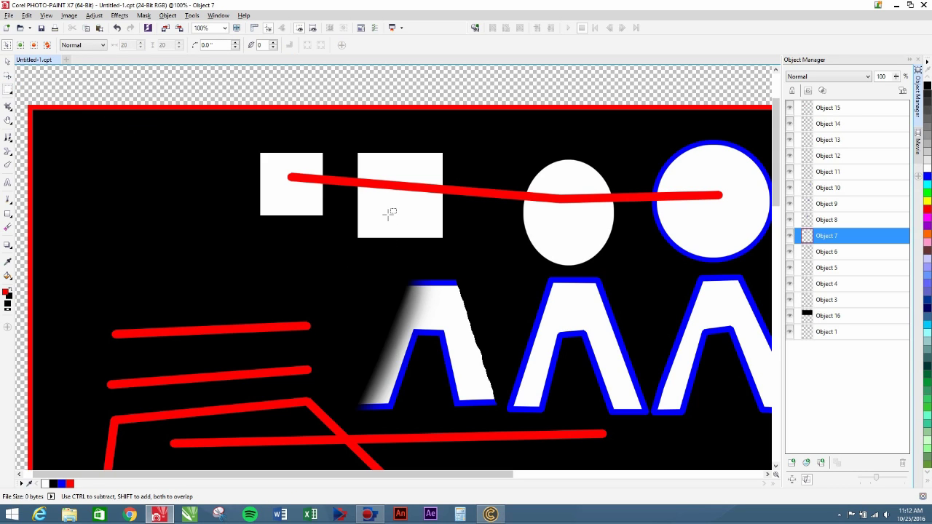
pyautogui.moveTo(357, 150); pyautogui.dragTo(443, 241)
pyautogui.click(5, 61)
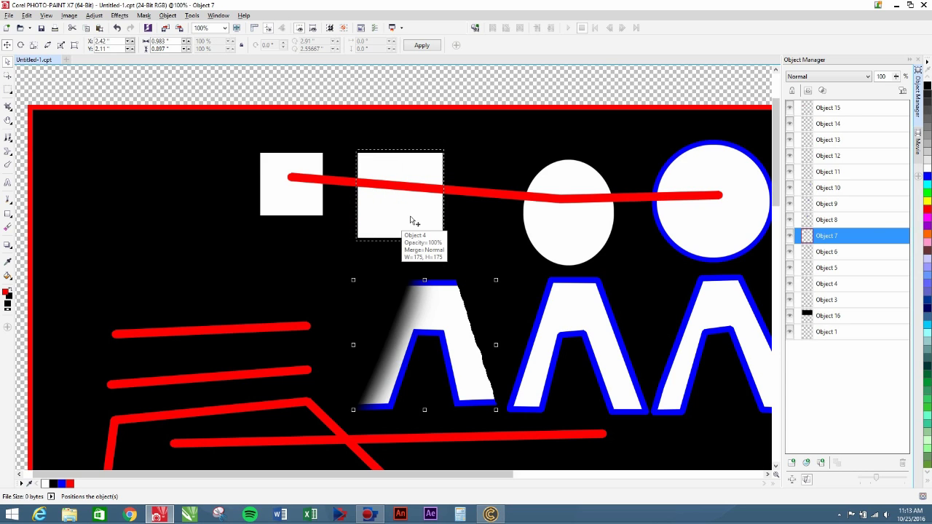
# - Copy the masked area of the black background rectangle and paste it as a new object
pyautogui.click(121, 202)
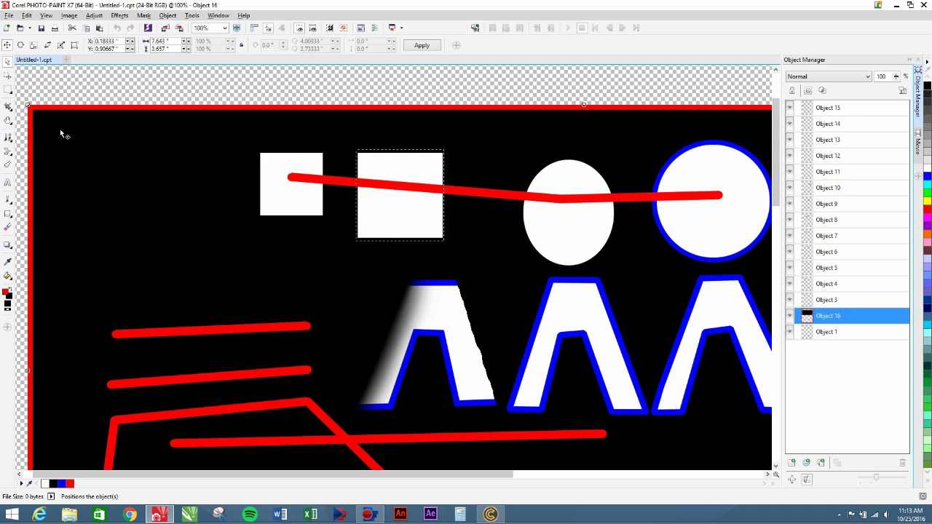
pyautogui.click(7, 89)
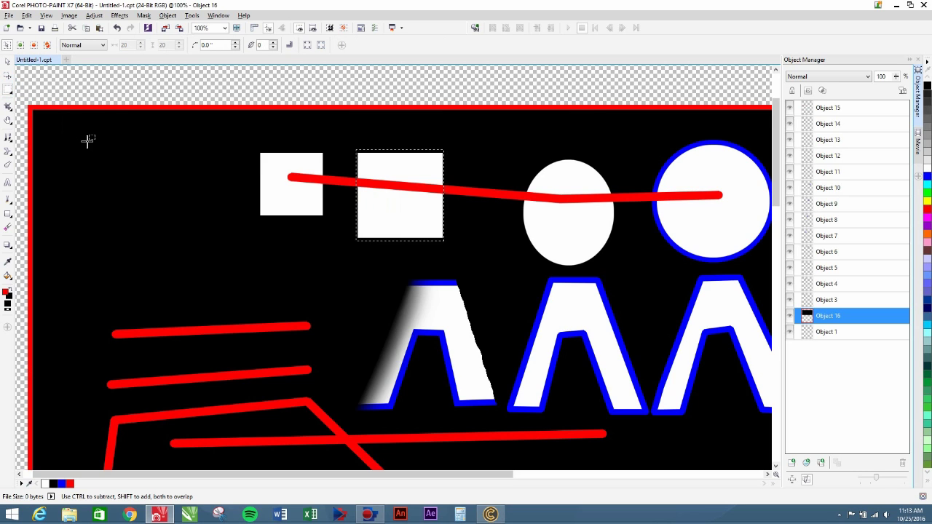
pyautogui.hotkey('ctrl', 'c')
pyautogui.hotkey('ctrl', 'v')
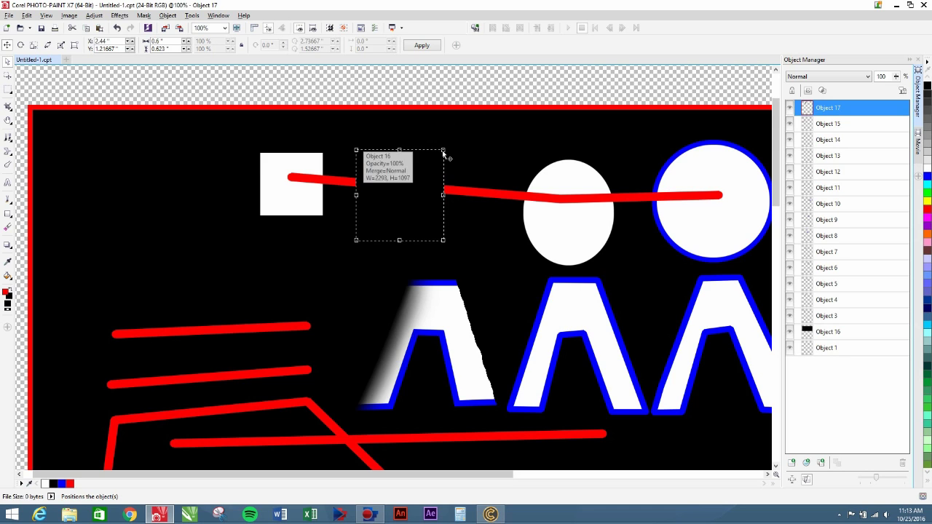
# - Remove the mask and move the pasted black piece to the empty area left of the smaller white square
pyautogui.click(9, 88)
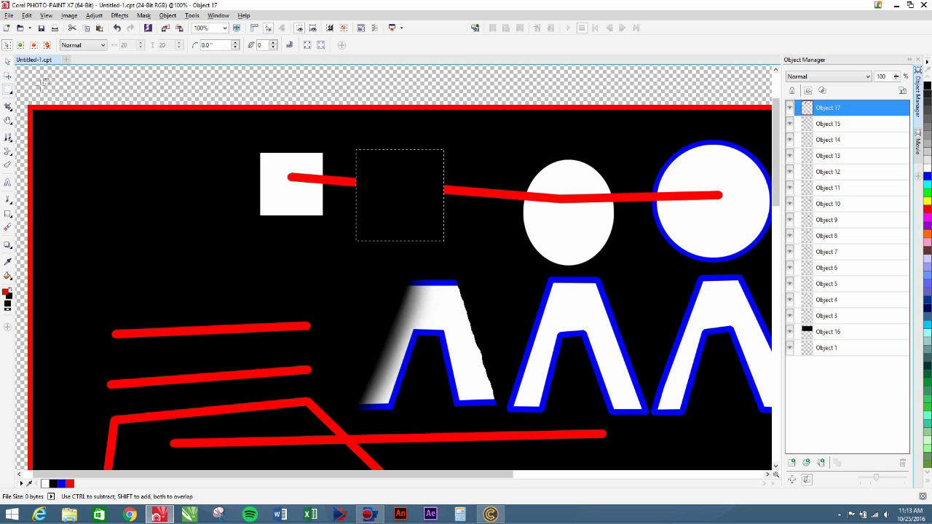
pyautogui.click(112, 80)
pyautogui.click(8, 62)
pyautogui.moveTo(432, 189); pyautogui.dragTo(314, 179)
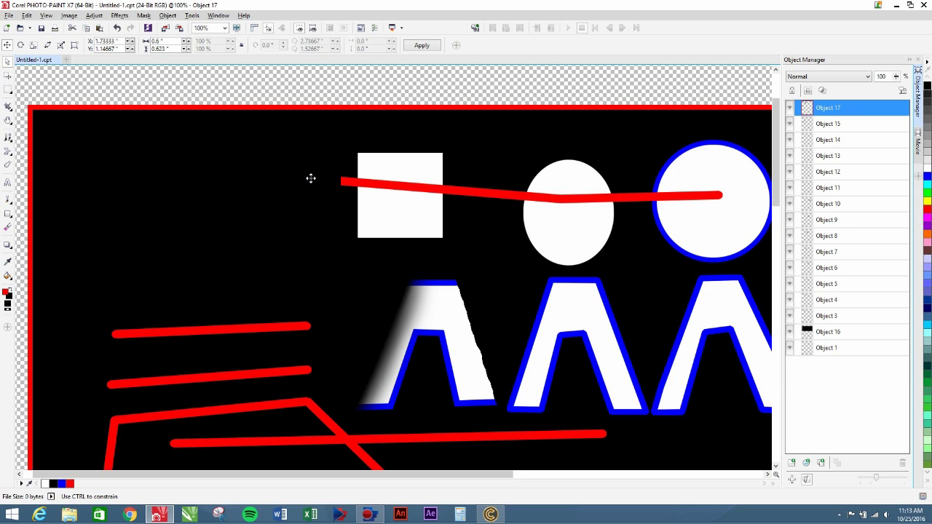
pyautogui.moveTo(311, 179); pyautogui.dragTo(162, 208)
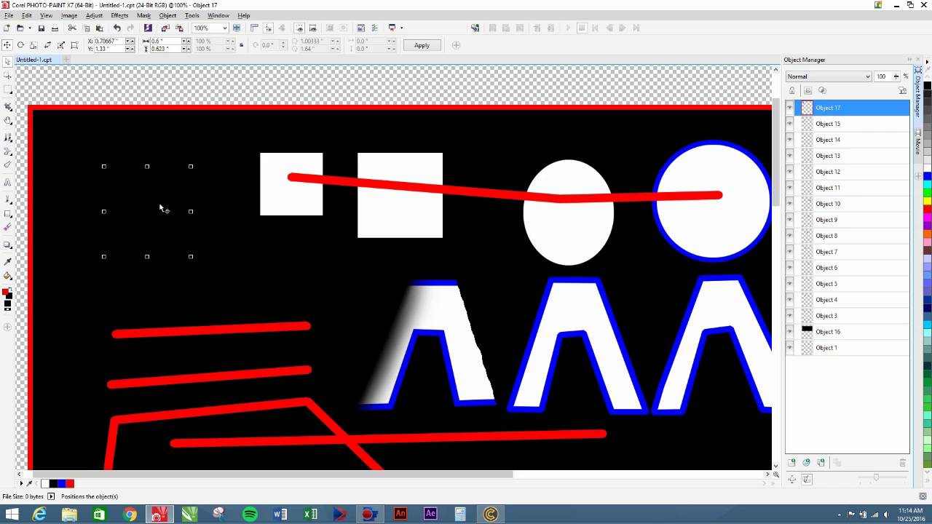
# - Mask the smaller white square with a rectangle about 0.43 by 0.44 inches and move the mask onto the larger square
pyautogui.click(7, 89)
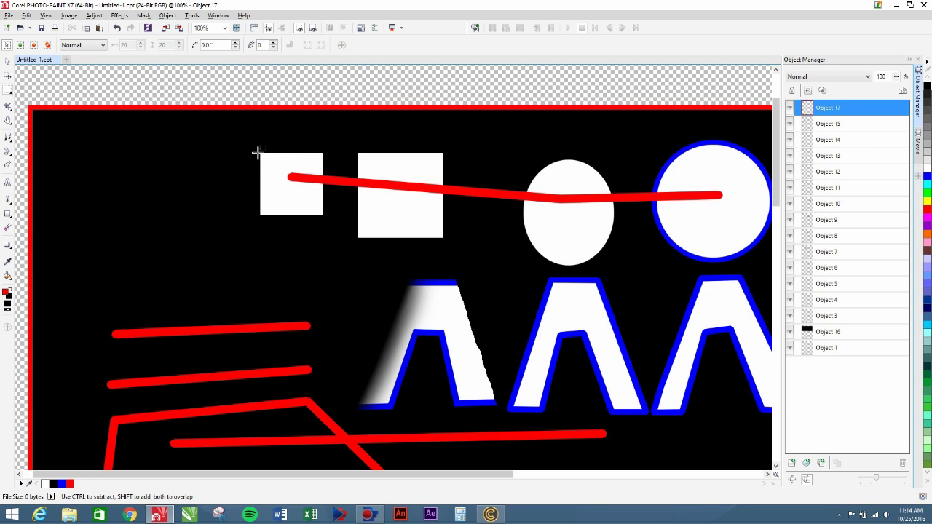
pyautogui.moveTo(260, 152); pyautogui.dragTo(323, 217)
pyautogui.click(7, 75)
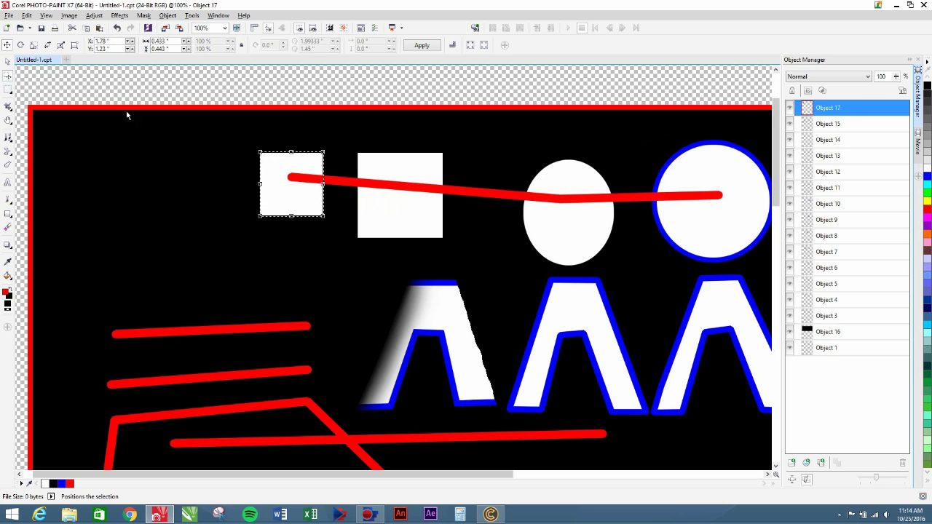
pyautogui.moveTo(291, 192); pyautogui.dragTo(400, 205)
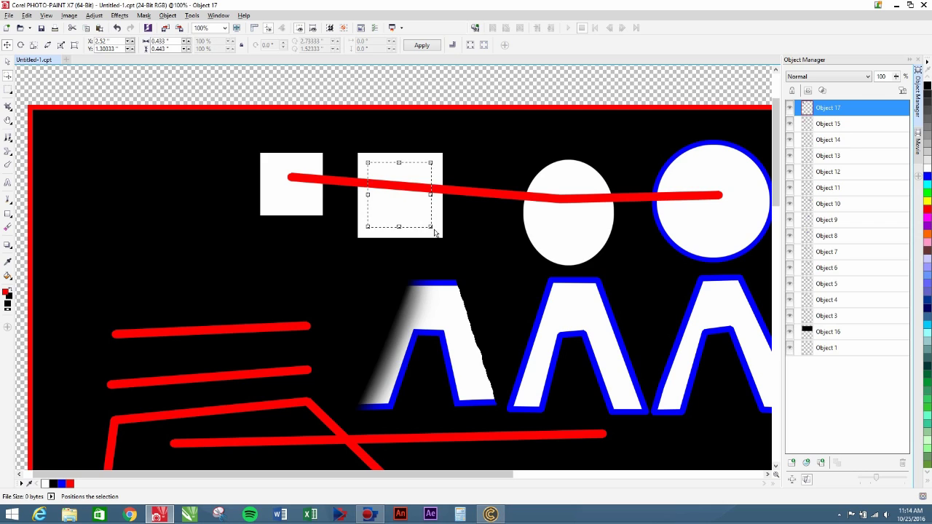
# - Stretch the mask at its corners to about 0.57 by 0.57 inches so it fits the larger white square
pyautogui.moveTo(431, 227); pyautogui.dragTo(440, 237)
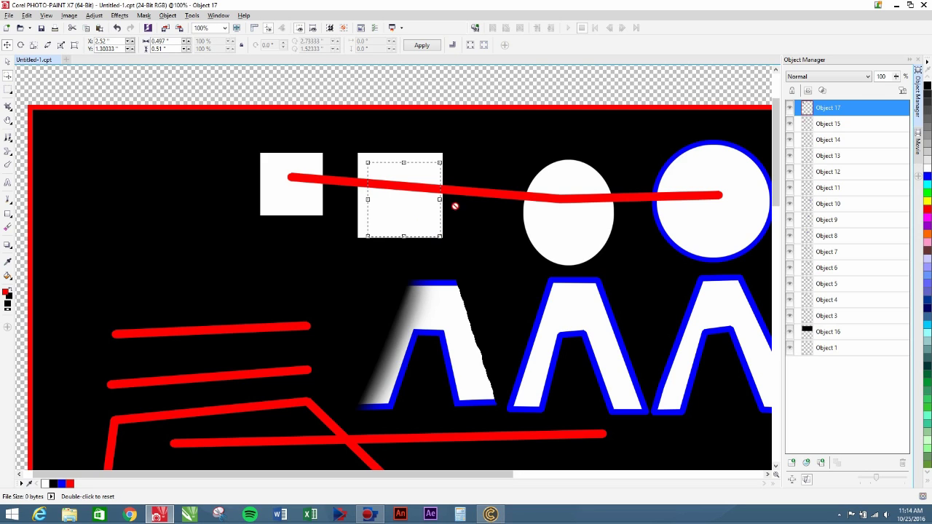
pyautogui.moveTo(439, 162); pyautogui.dragTo(439, 160)
pyautogui.moveTo(367, 161); pyautogui.dragTo(365, 158)
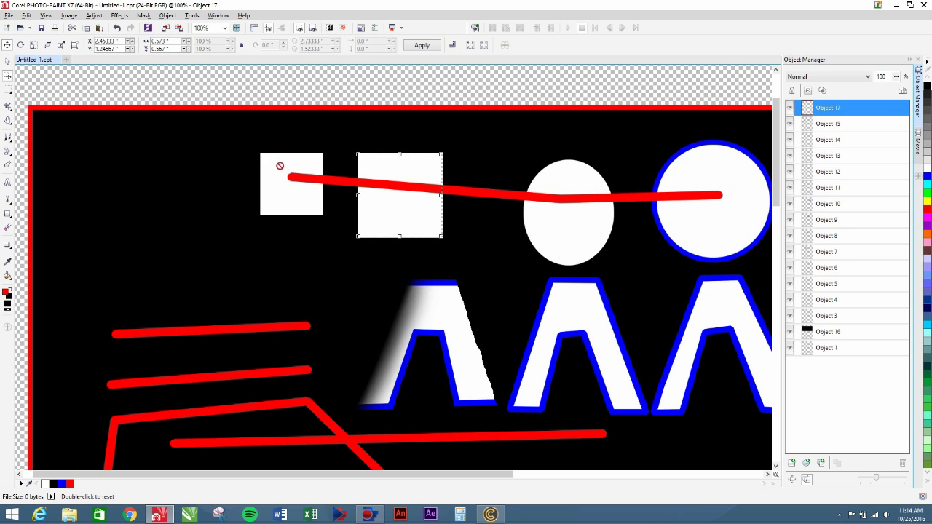
# - Cut the masked area out of the larger white square and place the pasted piece to the left of the smaller square
pyautogui.click(8, 62)
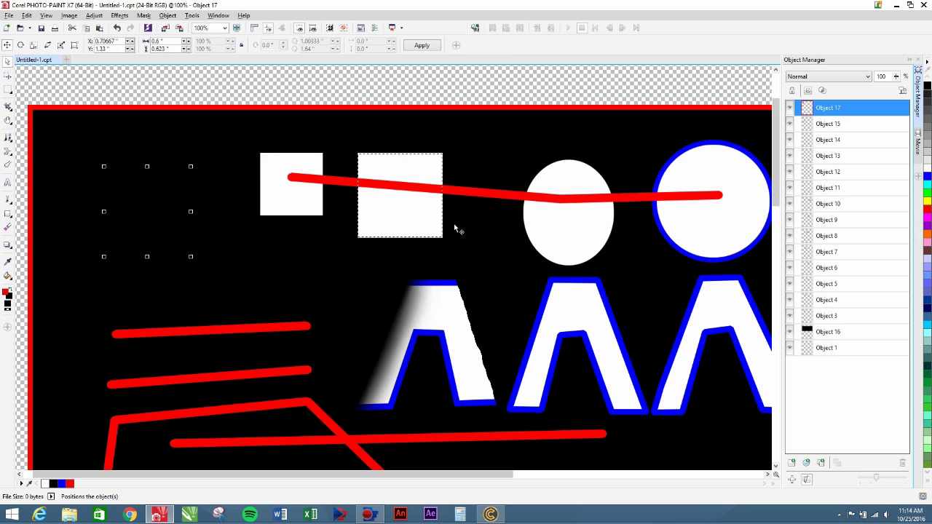
pyautogui.click(418, 212)
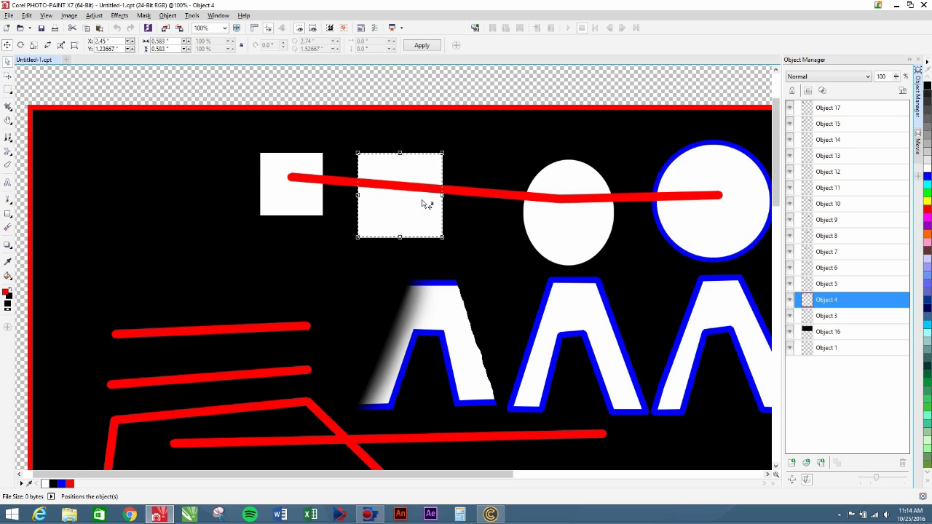
pyautogui.click(8, 90)
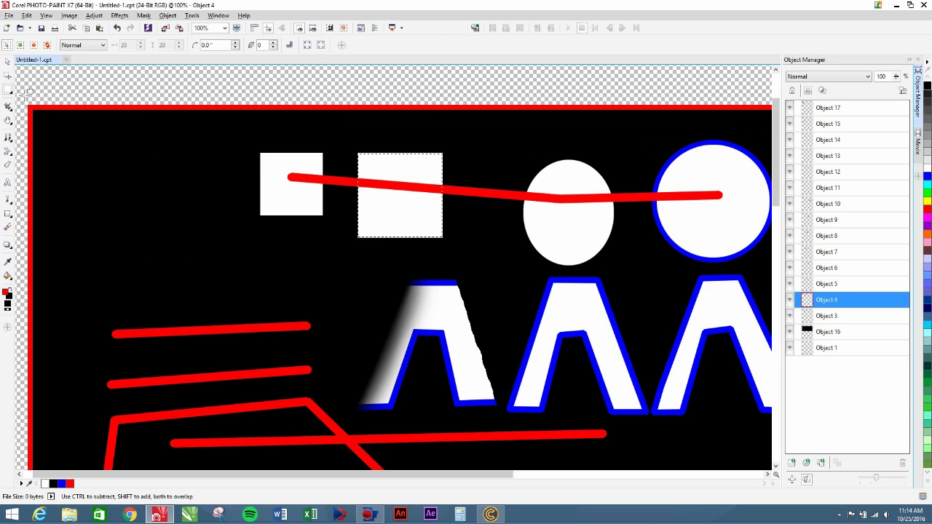
pyautogui.click(7, 61)
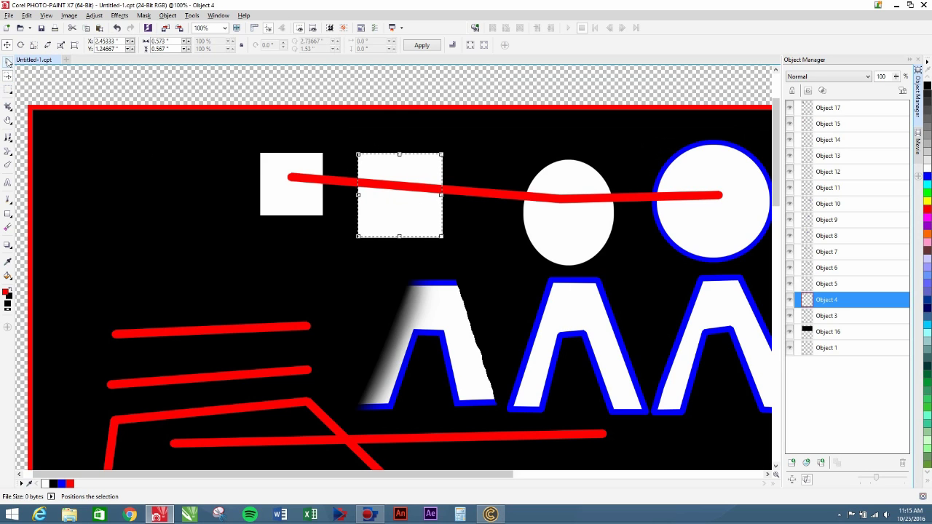
pyautogui.click(8, 90)
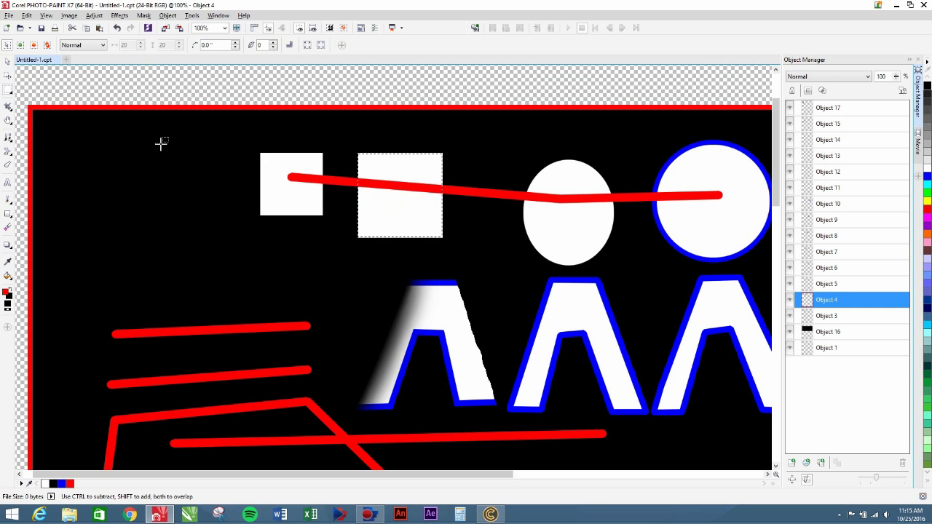
pyautogui.hotkey('ctrl', 'x')
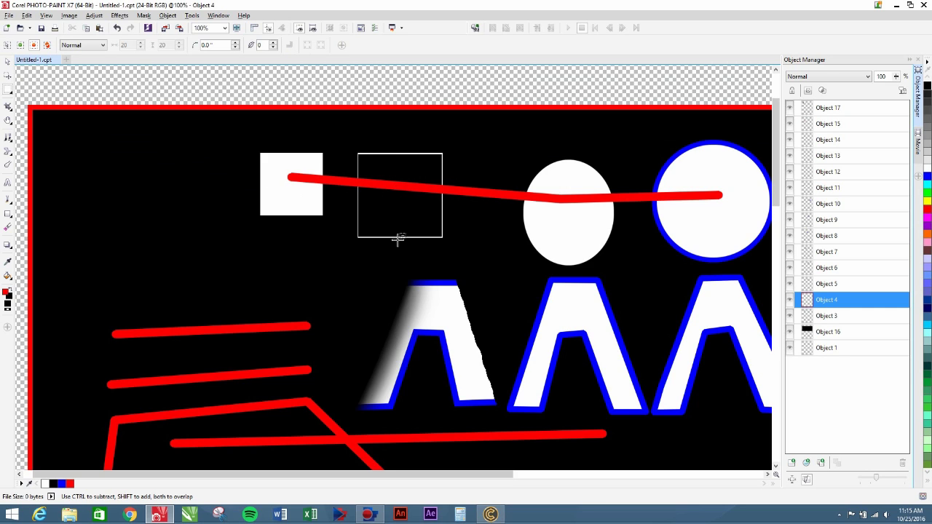
pyautogui.hotkey('ctrl', 'v')
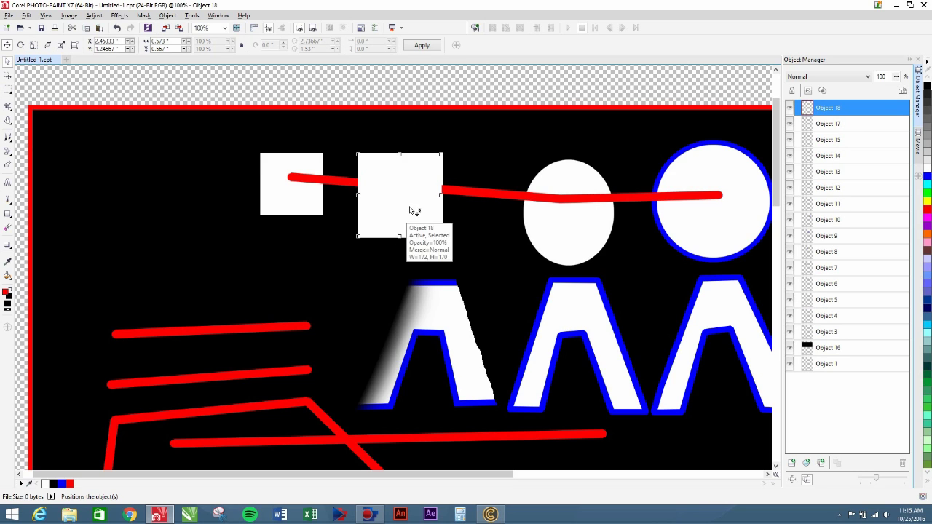
pyautogui.moveTo(410, 209); pyautogui.dragTo(119, 233)
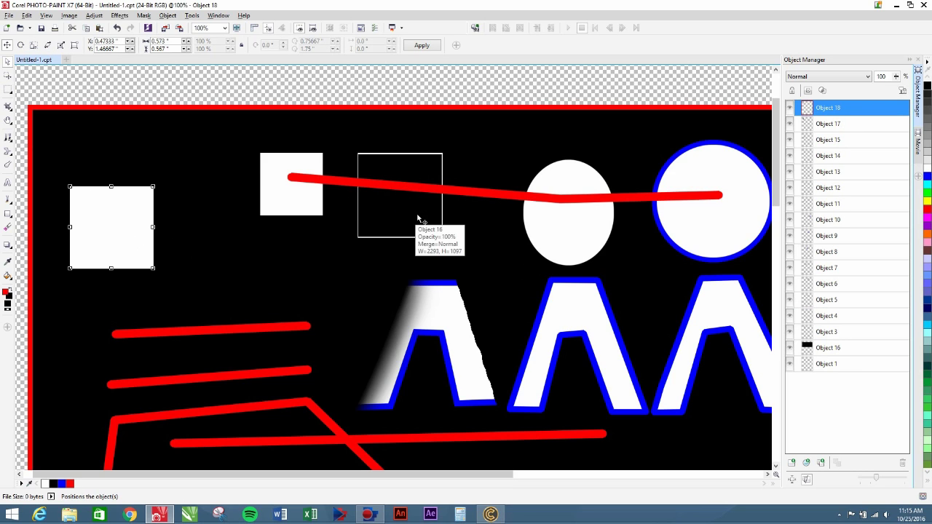
# - Move the black background rectangle slightly up and to the left, to about X 0.11 and Y 0.74 inches
pyautogui.click(415, 212)
pyautogui.moveTo(418, 220); pyautogui.dragTo(407, 206)
pyautogui.moveTo(120, 230); pyautogui.dragTo(114, 206)
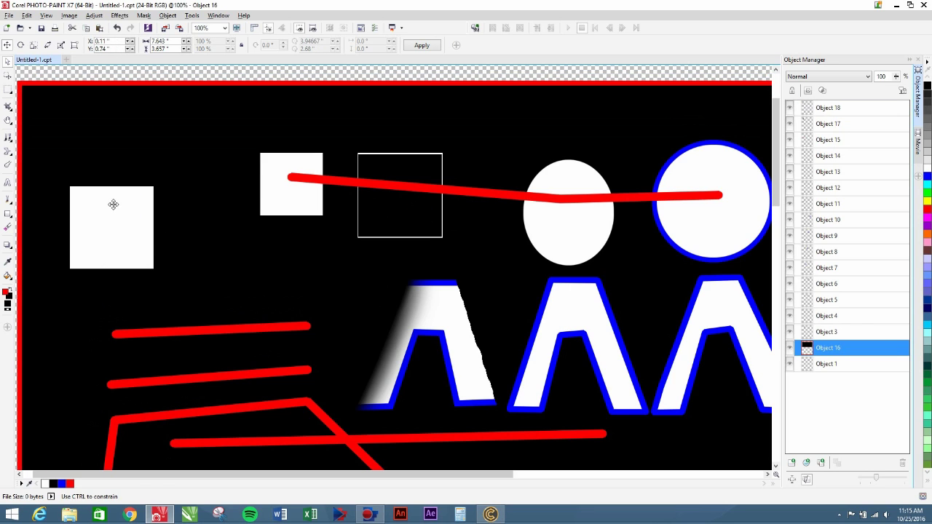
# - Draw a small rectangular mask above the leftmost white square and remove it again
pyautogui.click(8, 92)
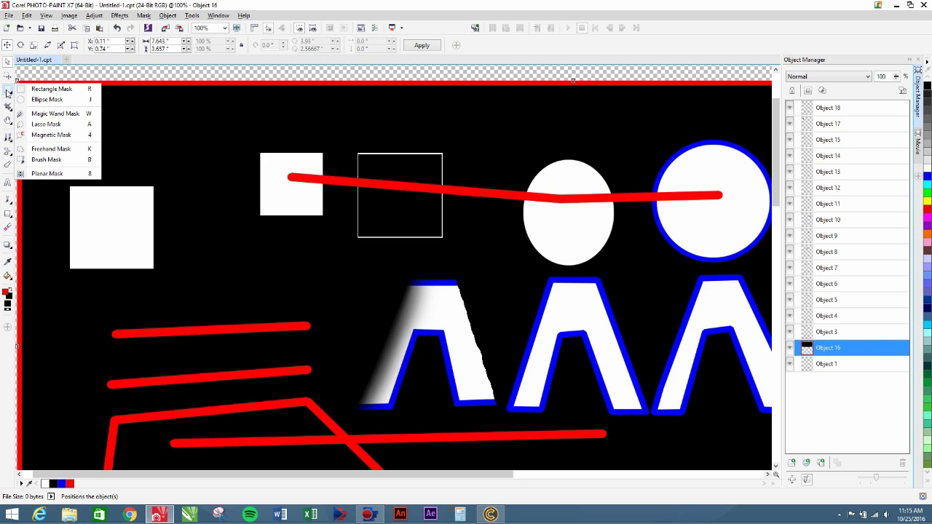
pyautogui.click(46, 89)
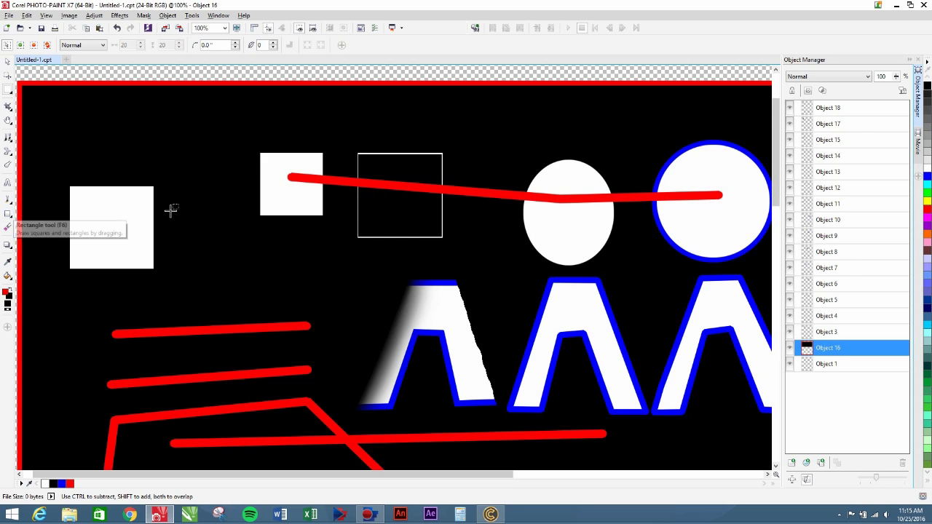
pyautogui.moveTo(87, 121); pyautogui.dragTo(168, 146)
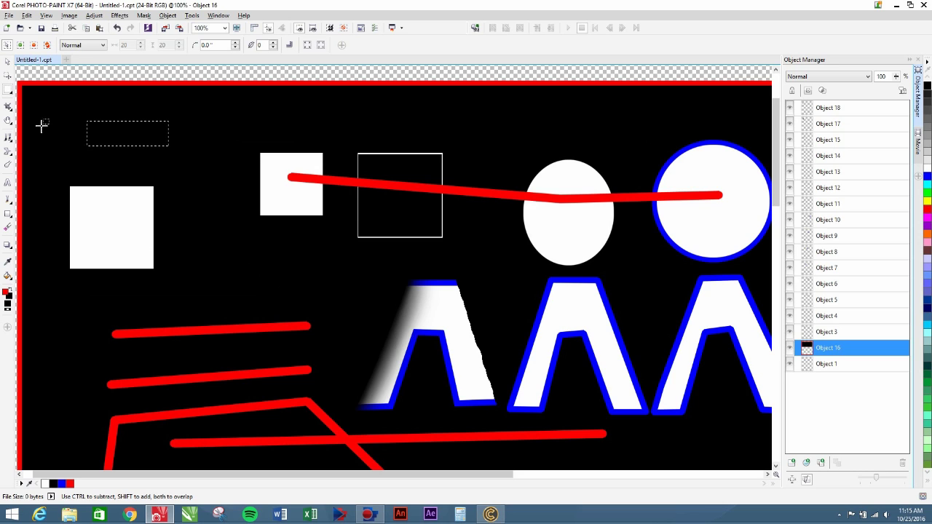
pyautogui.click(42, 126)
# - Draw a circular mask about 0.97 by 0.97 inches near the leftmost white square and move it around the blue-outlined circle
pyautogui.click(7, 93)
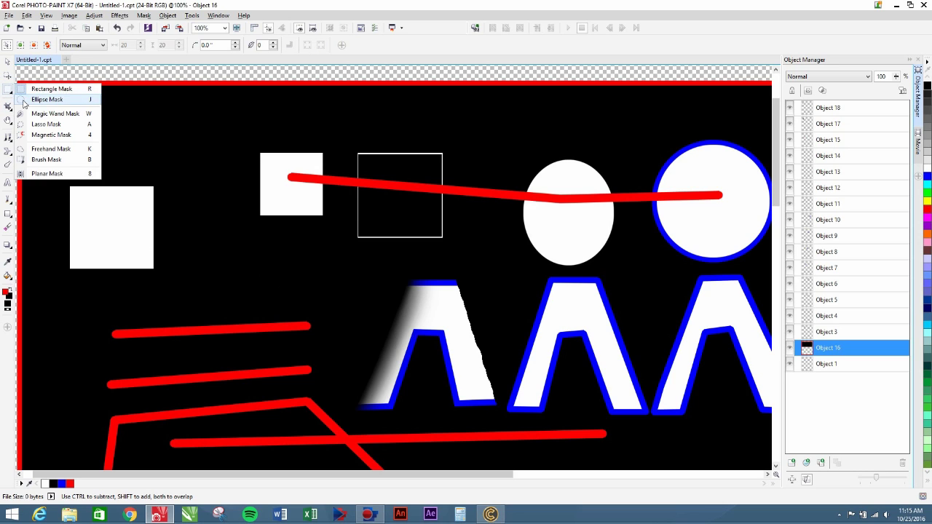
pyautogui.click(44, 101)
pyautogui.moveTo(89, 128); pyautogui.dragTo(228, 255)
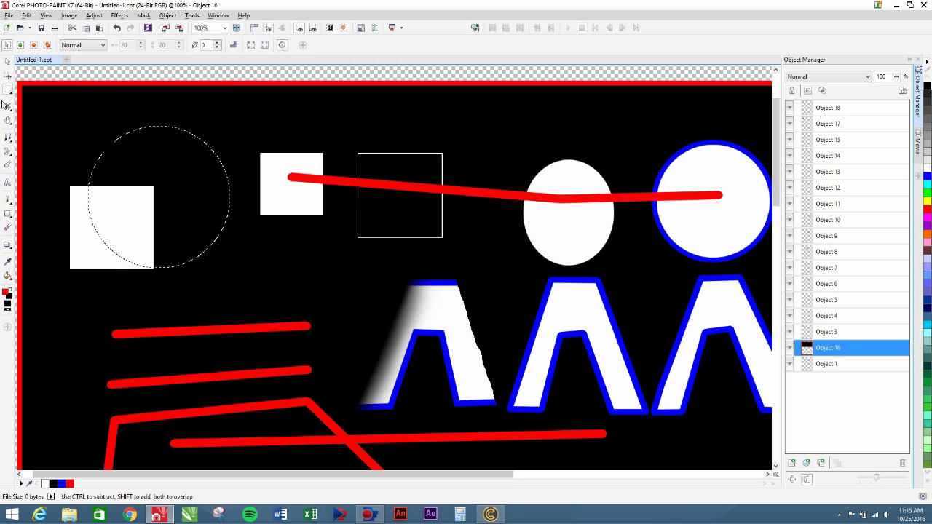
pyautogui.click(8, 76)
pyautogui.moveTo(156, 157); pyautogui.dragTo(711, 163)
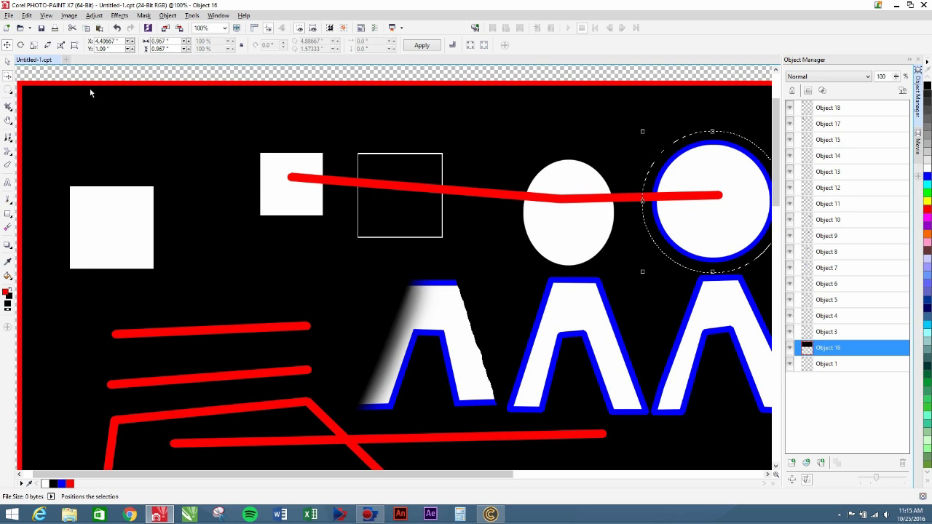
# - Select the blue-outlined circle inside the mask with the Pick tool, adding the black background to the selection
pyautogui.click(8, 62)
pyautogui.click(742, 177)
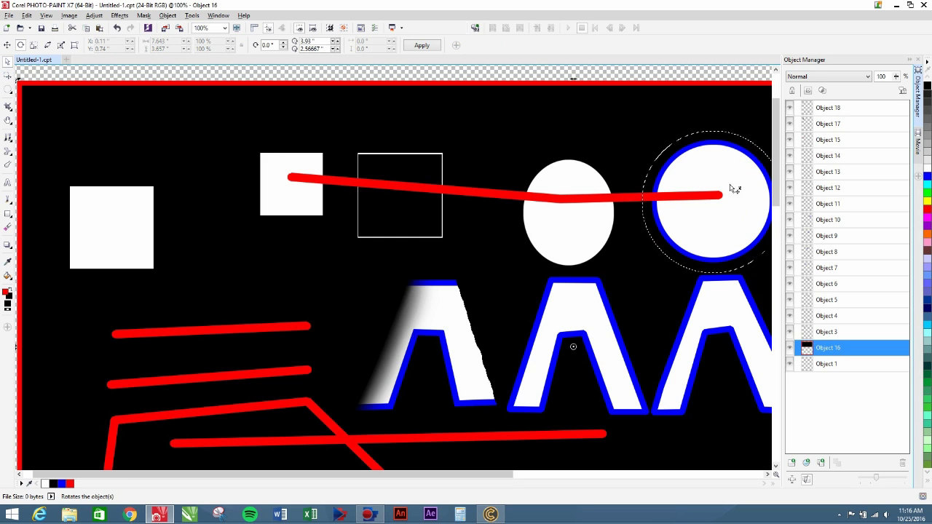
pyautogui.moveTo(507, 474); pyautogui.dragTo(685, 474)
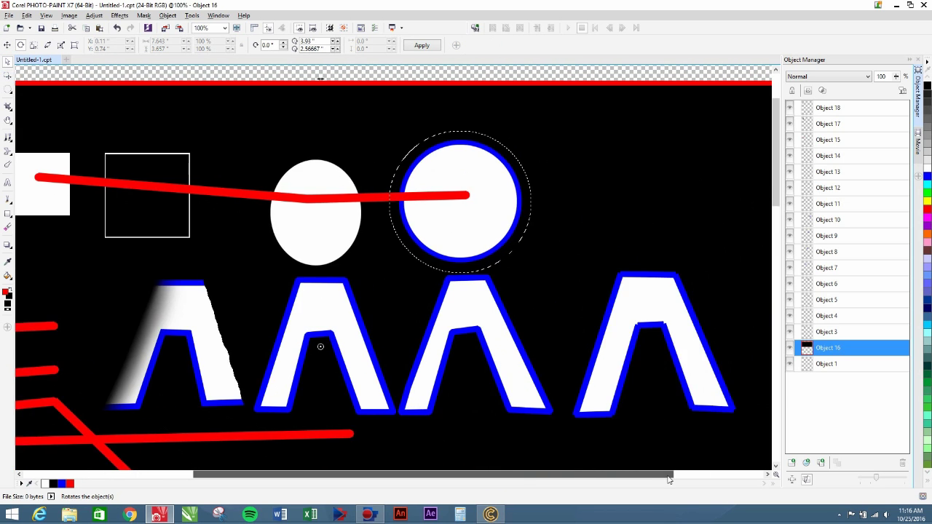
pyautogui.click(535, 77)
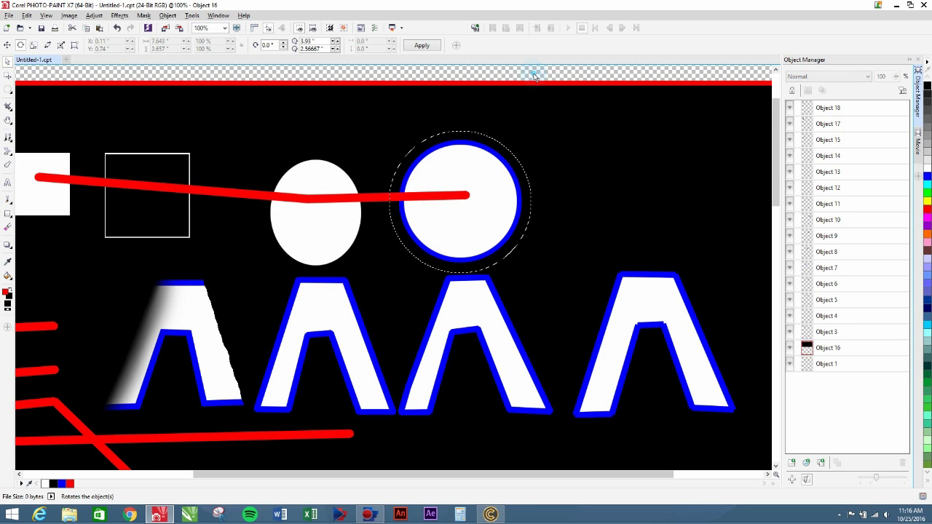
pyautogui.click(477, 184)
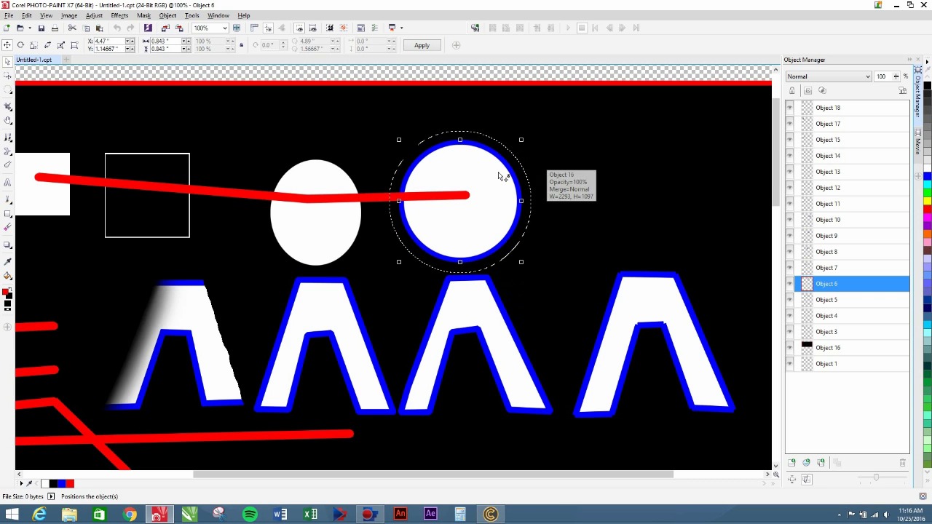
pyautogui.click(521, 143)
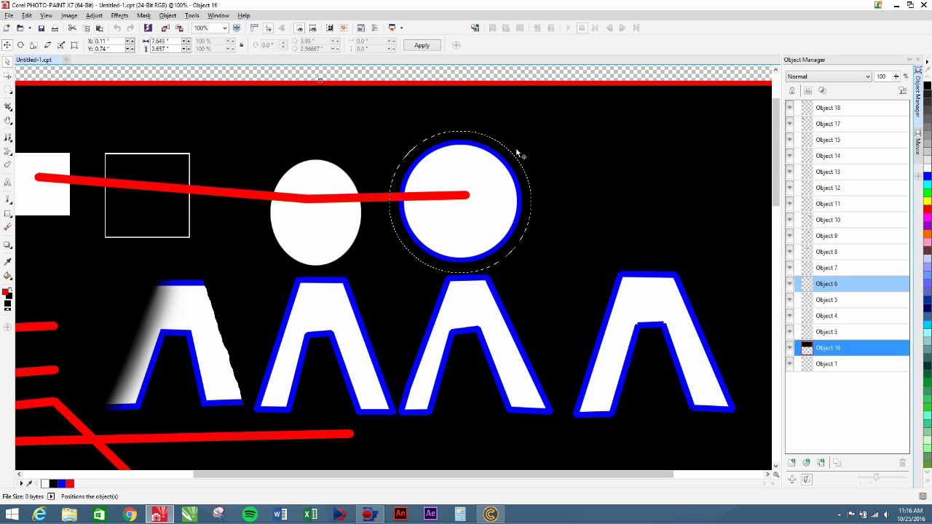
pyautogui.click(480, 201)
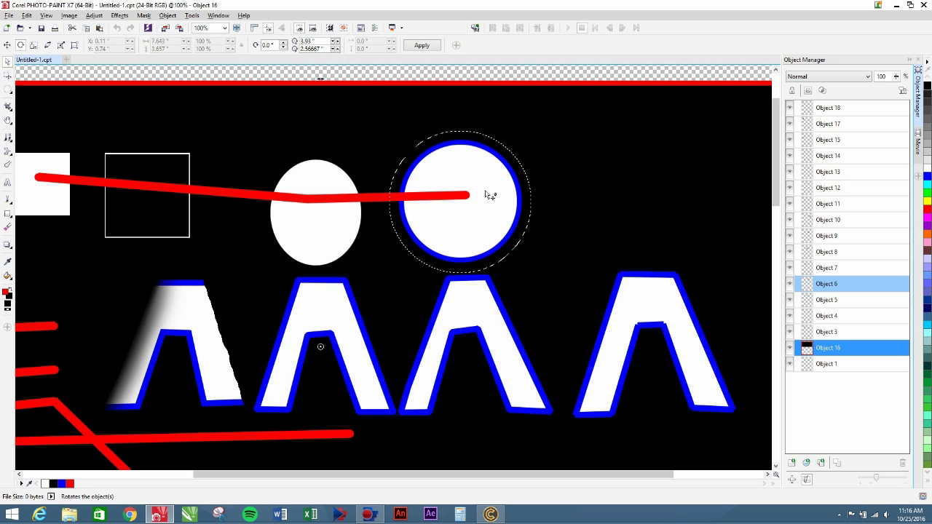
# - Shrink the circular mask to about 0.76 by 0.76 inches and nudge it to fit inside the circle's blue outline
pyautogui.click(8, 77)
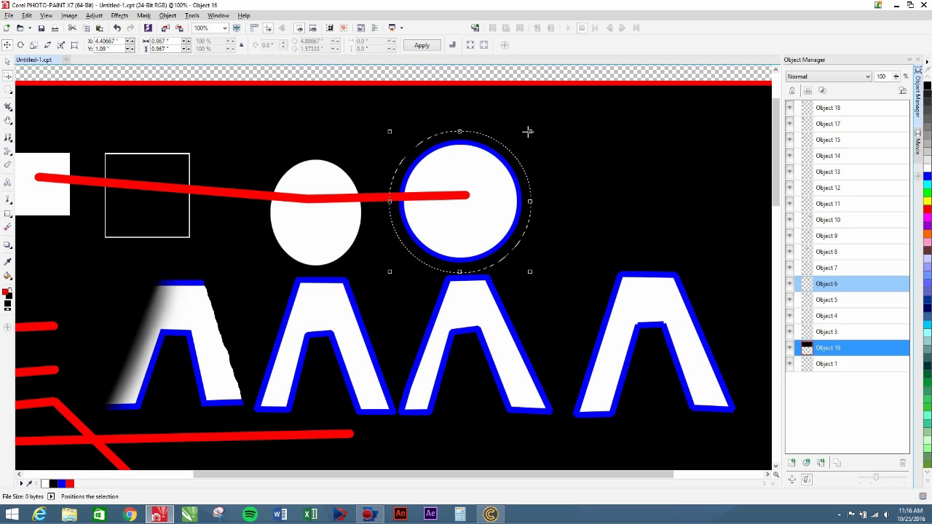
pyautogui.moveTo(529, 132); pyautogui.dragTo(517, 152)
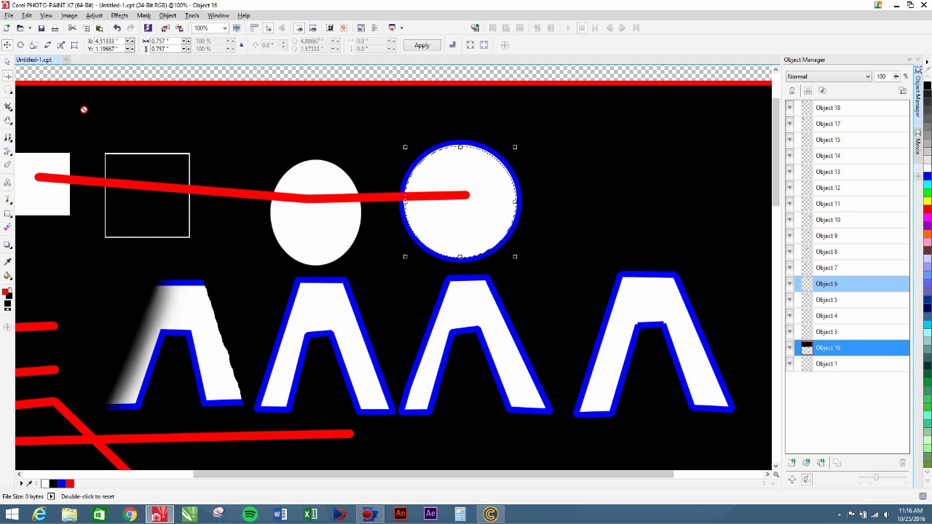
pyautogui.press('Right')
pyautogui.press('Up')
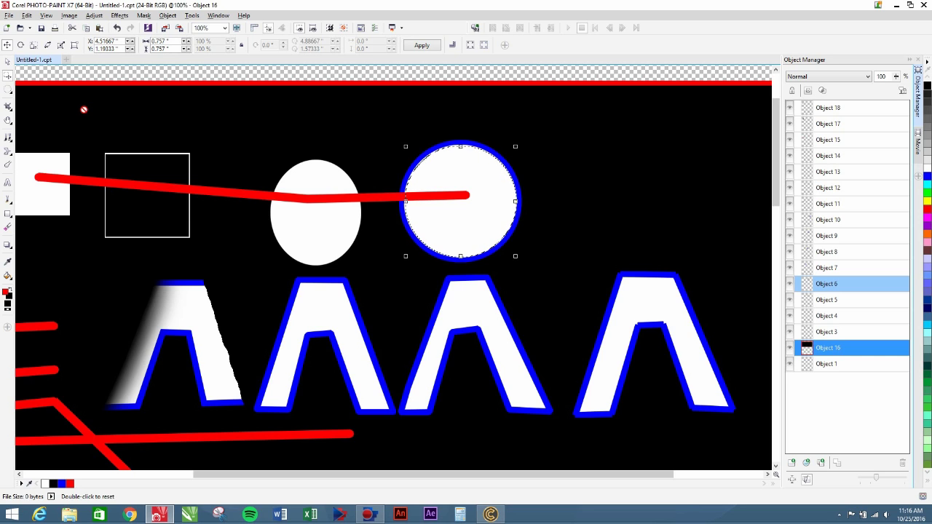
pyautogui.press('Up')
pyautogui.press('Left')
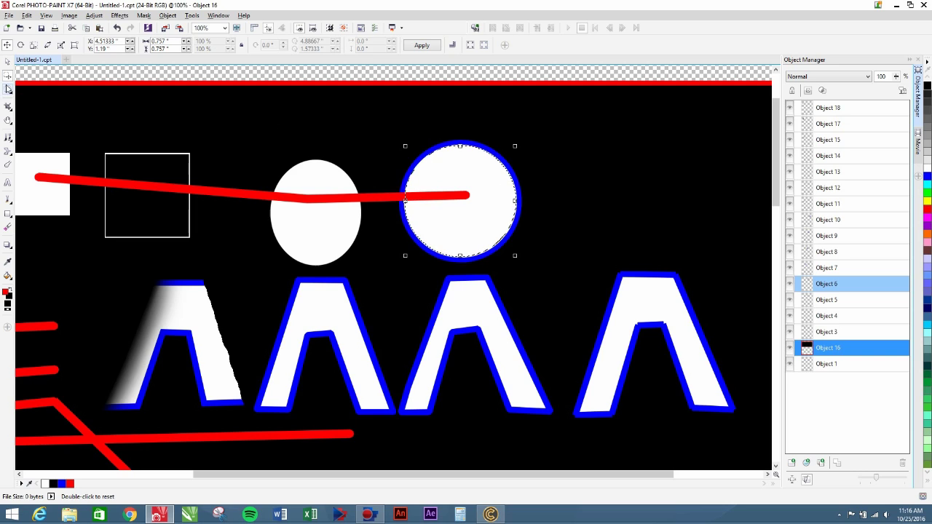
pyautogui.click(7, 89)
pyautogui.click(426, 175)
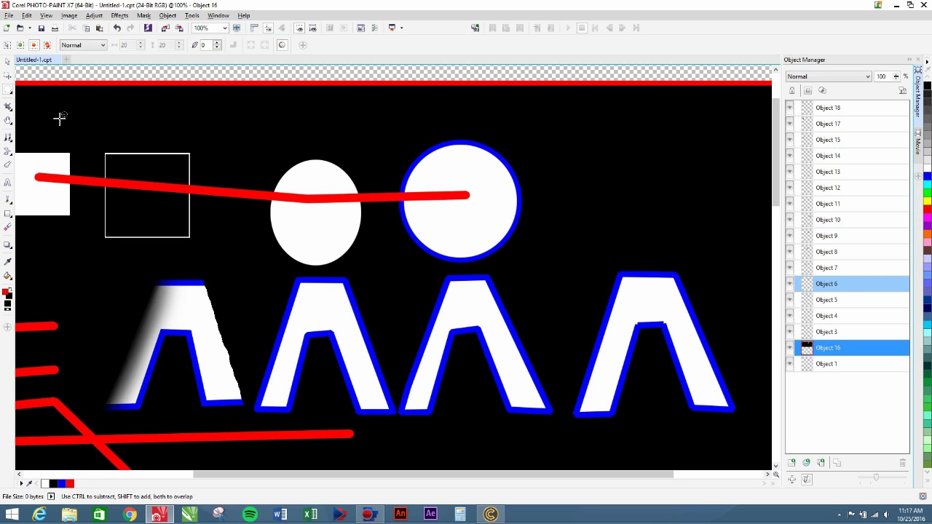
pyautogui.hotkey('ctrl', 'z')
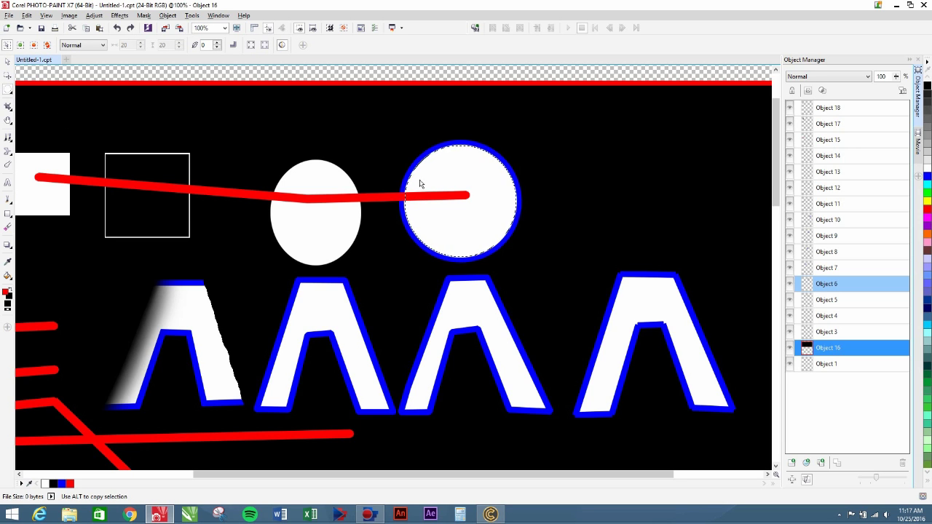
# - Select only the blue-outlined circle, cut out its masked area and place the pasted disc in the empty area above the rightmost A shape
pyautogui.scroll(-2, 420, 185)
pyautogui.scroll(2, 421, 185)
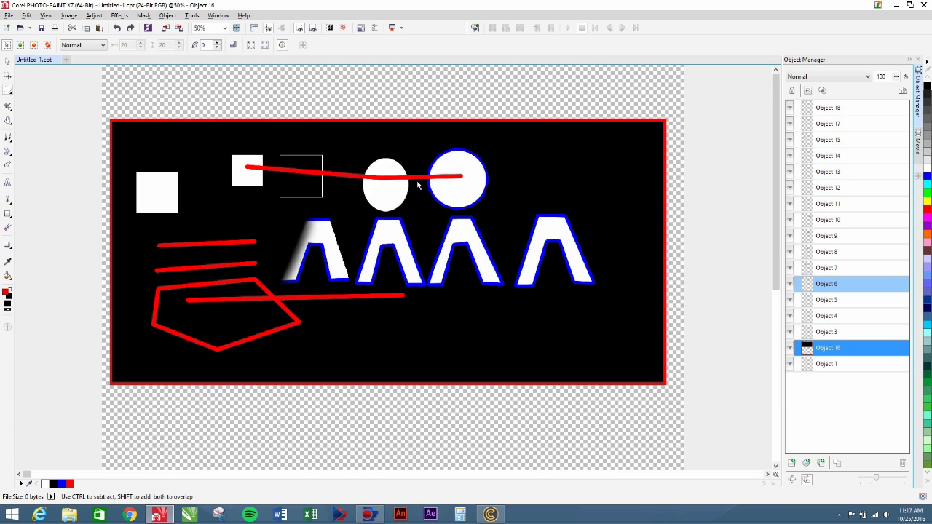
pyautogui.click(7, 64)
pyautogui.click(496, 300)
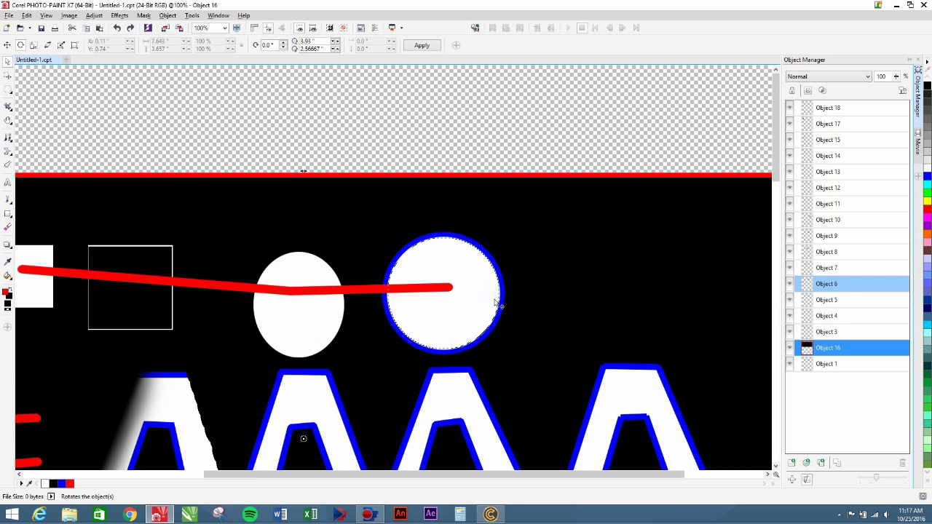
pyautogui.click(552, 134)
pyautogui.click(451, 271)
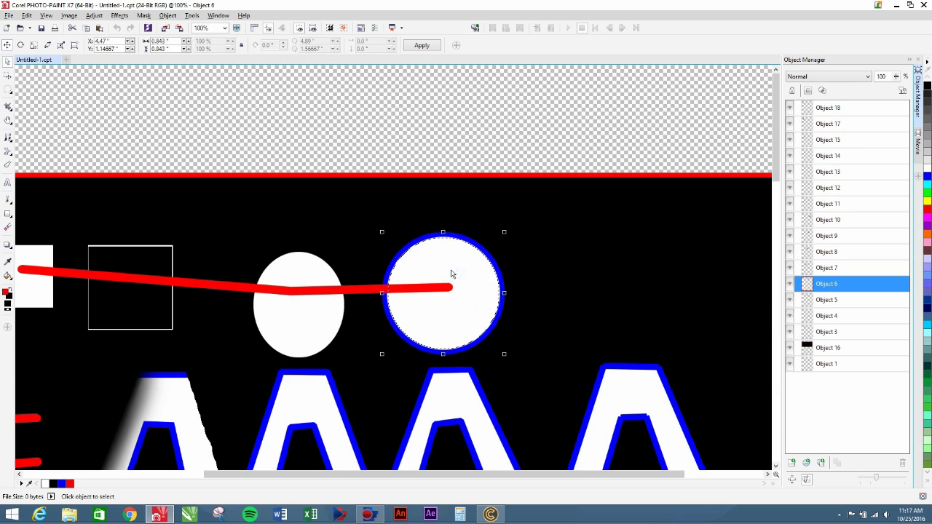
pyautogui.click(7, 92)
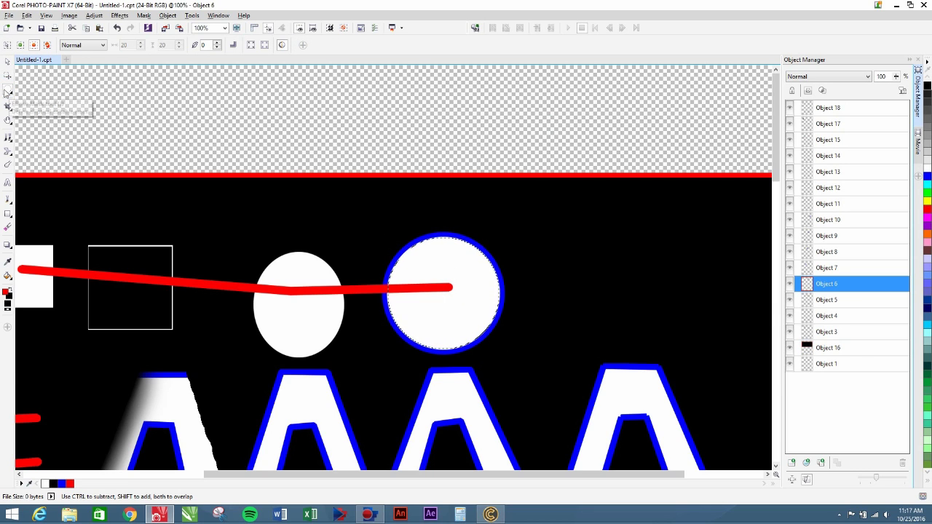
pyautogui.press('Delete')
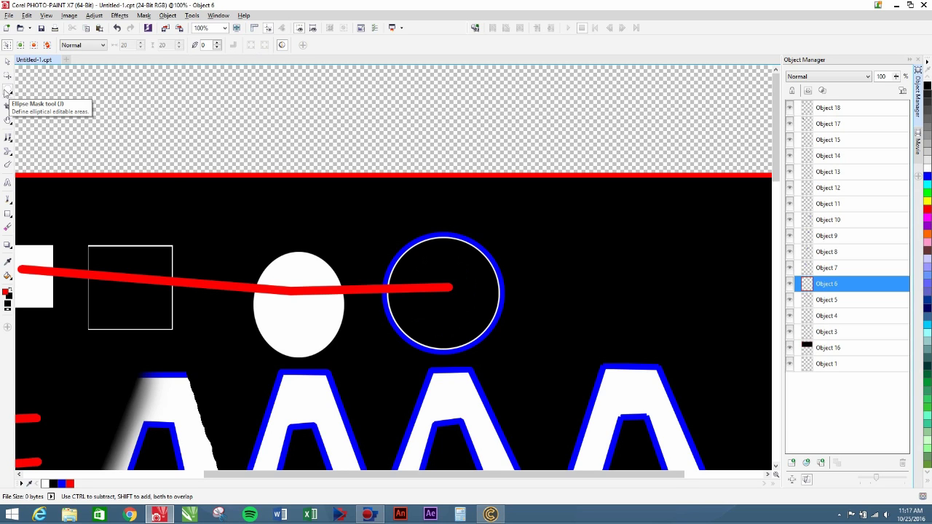
pyautogui.hotkey('ctrl', 'v')
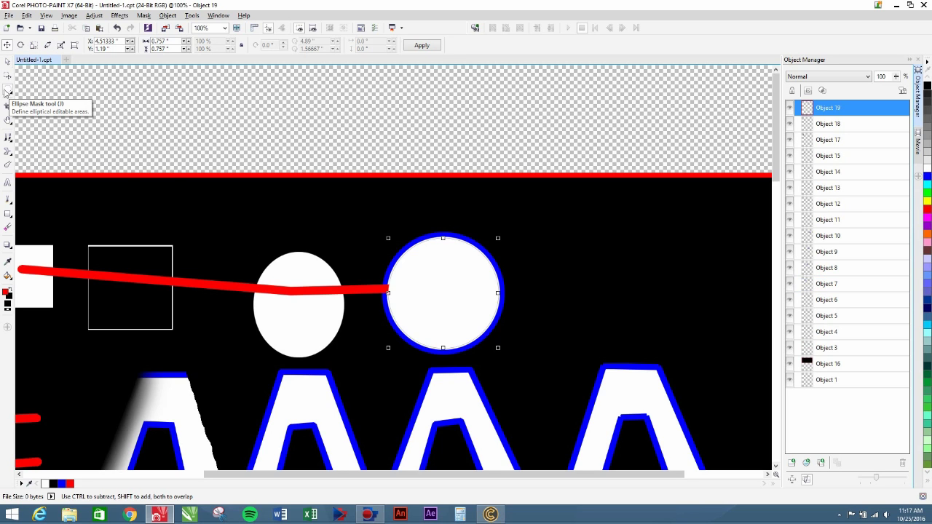
pyautogui.moveTo(419, 301); pyautogui.dragTo(630, 256)
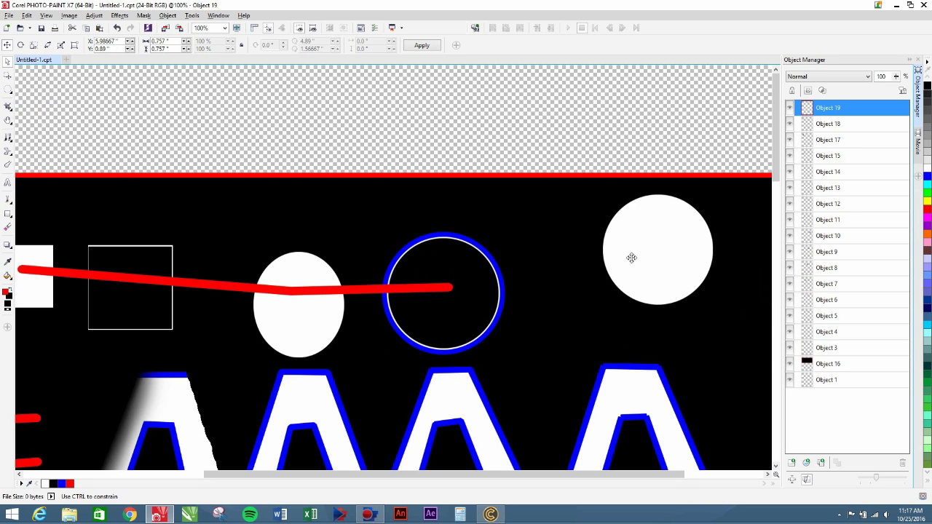
# - Select the white oval and activate the Magic Wand Mask tool, bringing the row of A shapes into view
pyautogui.click(304, 322)
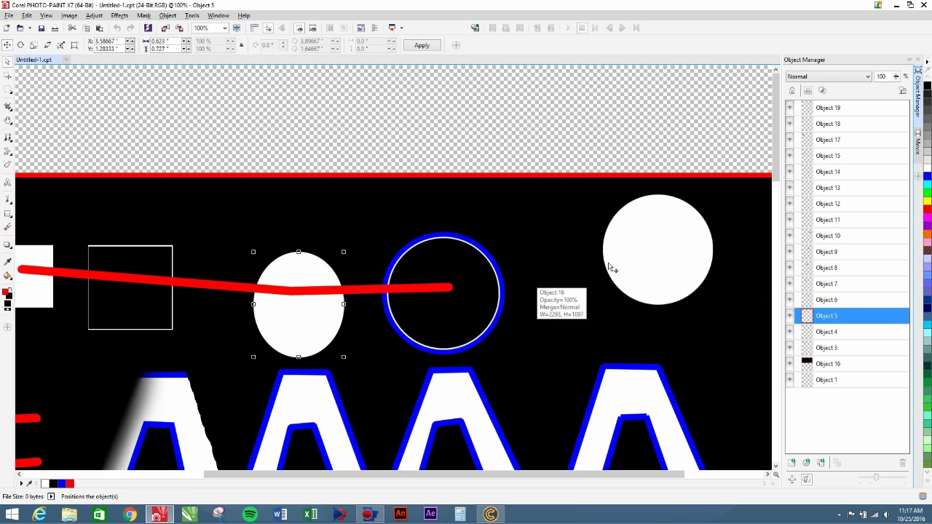
pyautogui.click(8, 91)
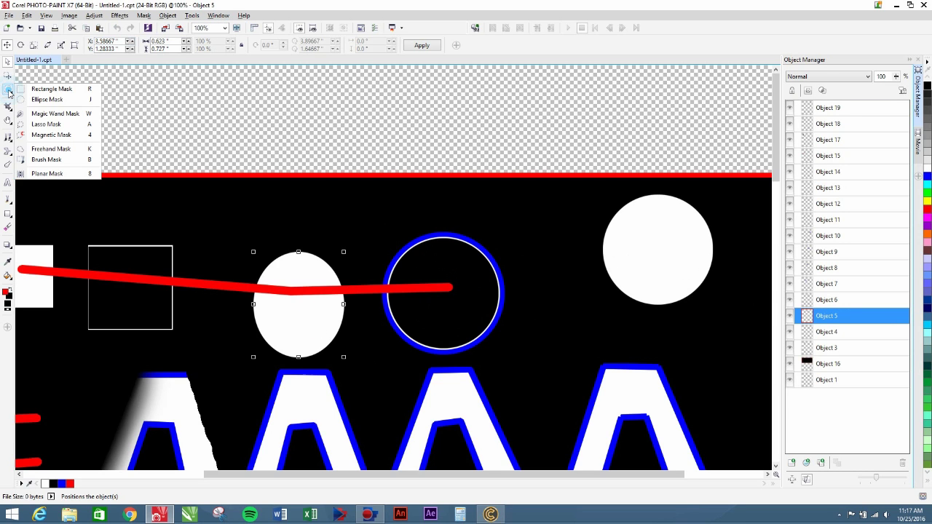
pyautogui.click(54, 115)
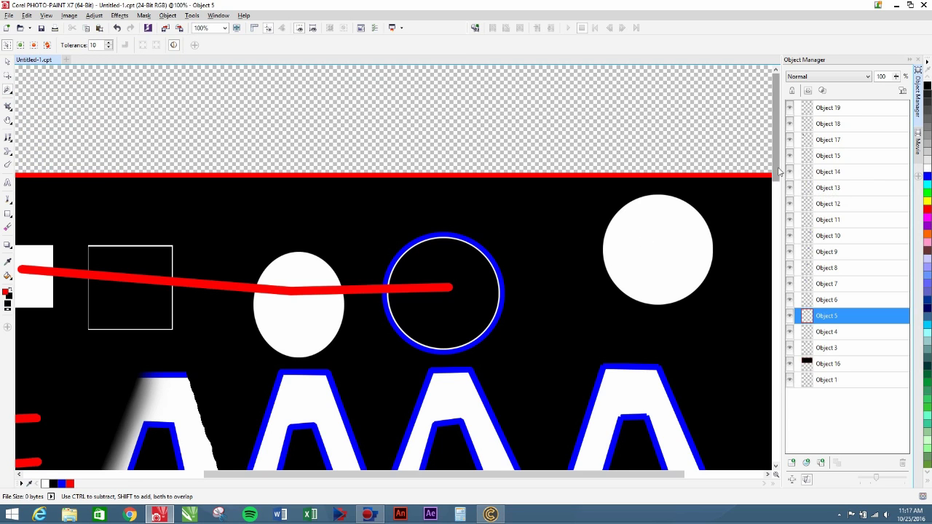
pyautogui.moveTo(775, 171); pyautogui.dragTo(771, 218)
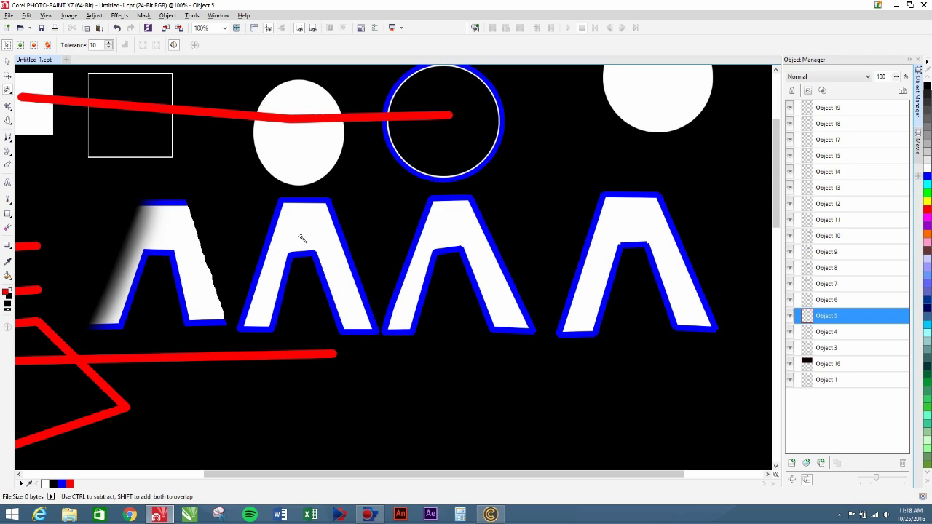
pyautogui.press('ctrl')
# - Move the long red line down and left across the pentagon, to about X 0.73 and Y 3.48 inches, and show the whole artwork
pyautogui.click(8, 61)
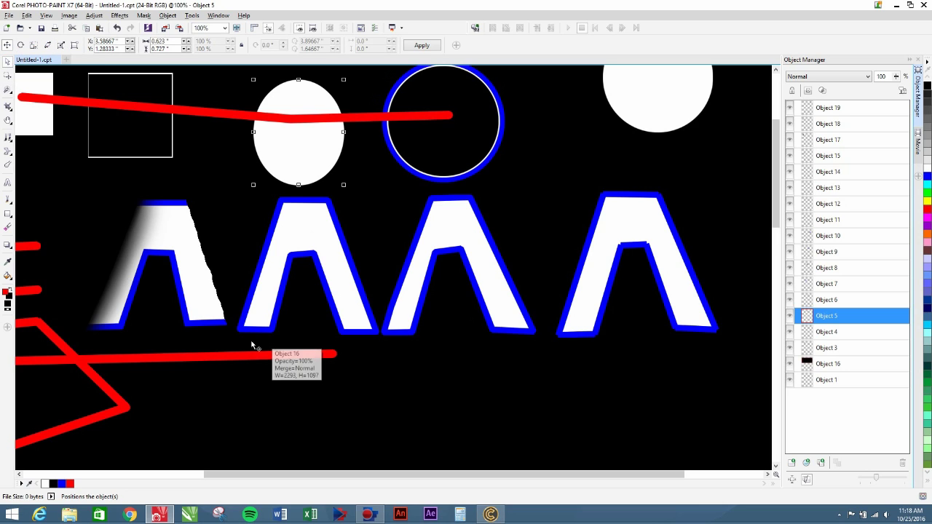
pyautogui.moveTo(309, 354); pyautogui.dragTo(249, 404)
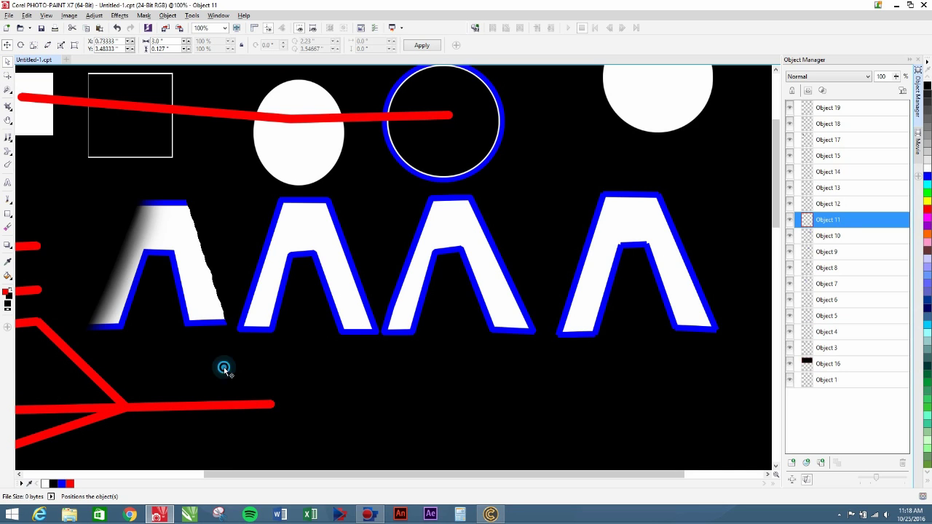
pyautogui.click(225, 370)
pyautogui.scroll(-1, 575, 414)
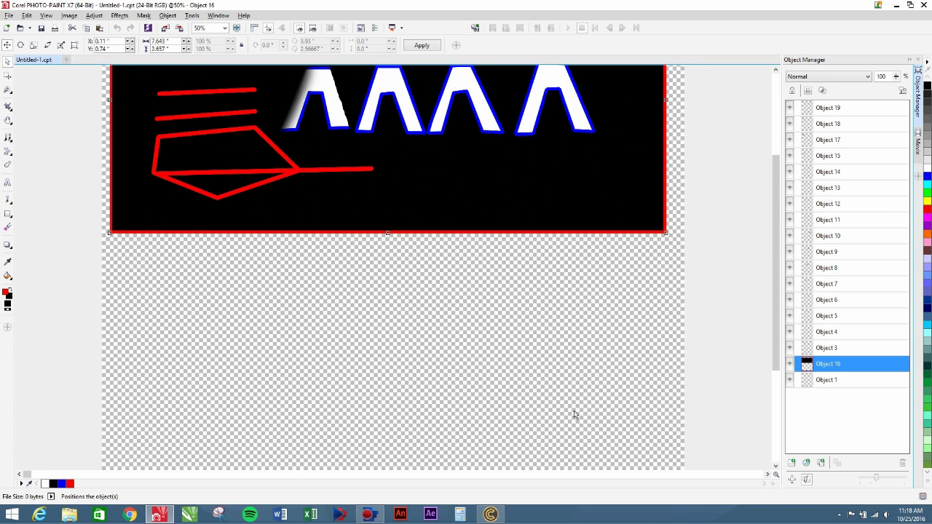
pyautogui.scroll(1, 574, 415)
pyautogui.scroll(-1, 574, 414)
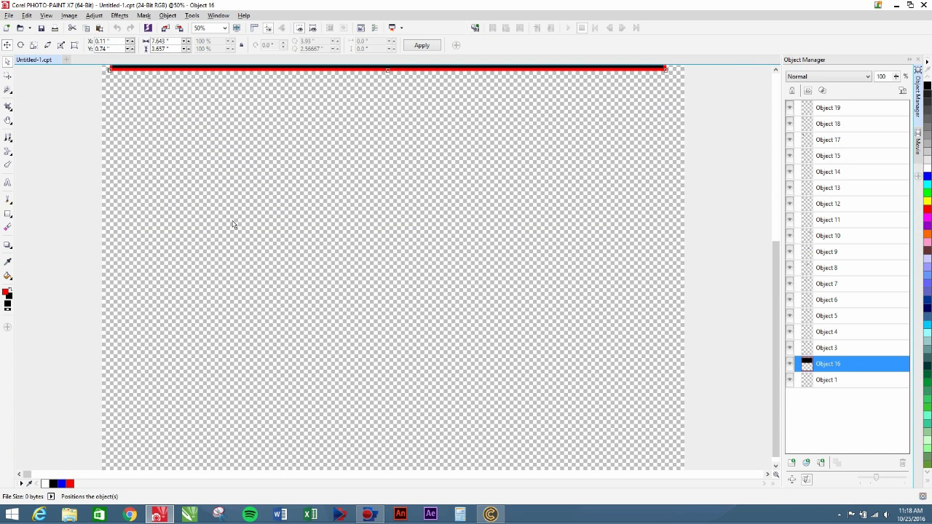
pyautogui.moveTo(776, 321); pyautogui.dragTo(737, 138)
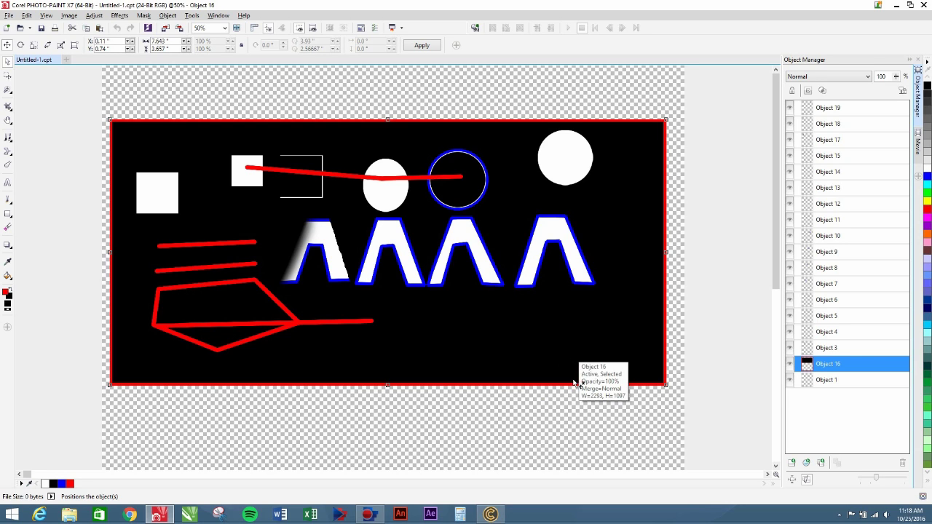
pyautogui.click(631, 432)
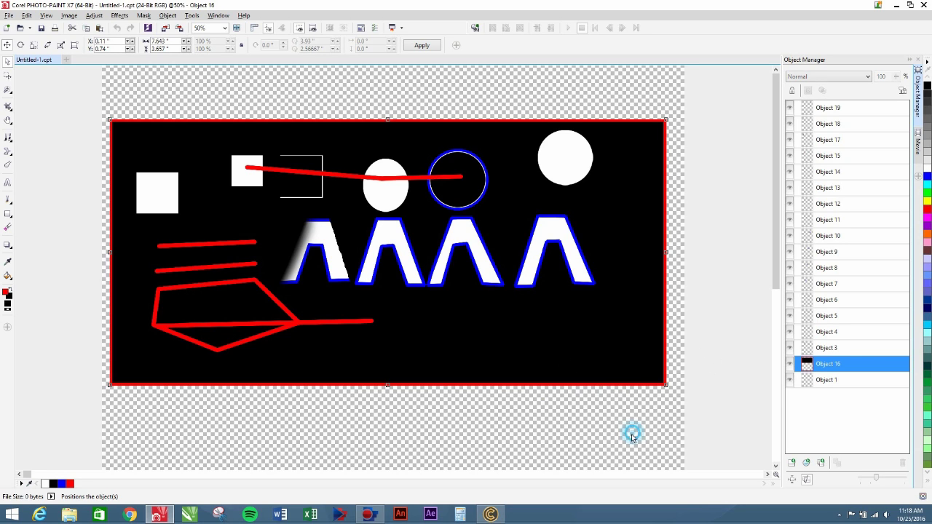
pyautogui.click(554, 228)
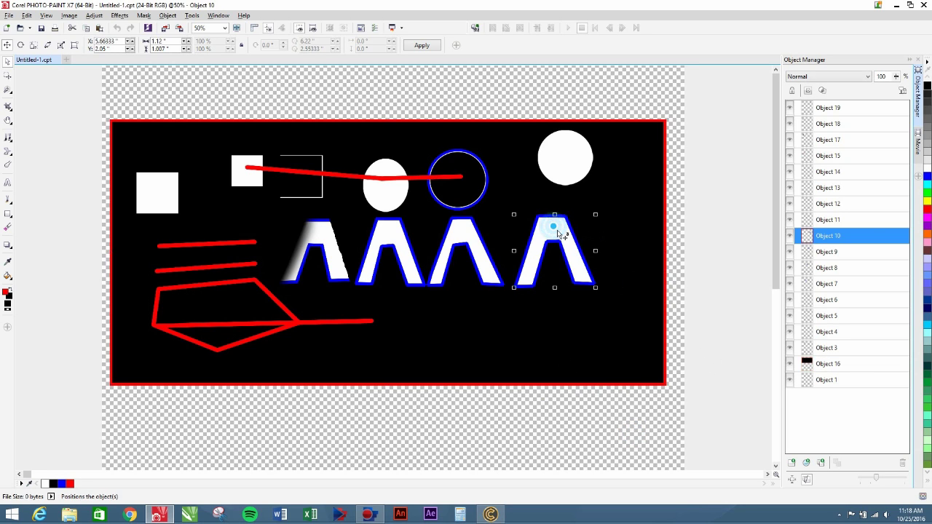
pyautogui.keyDown('shift'); pyautogui.click(482, 252); pyautogui.keyUp('shift')
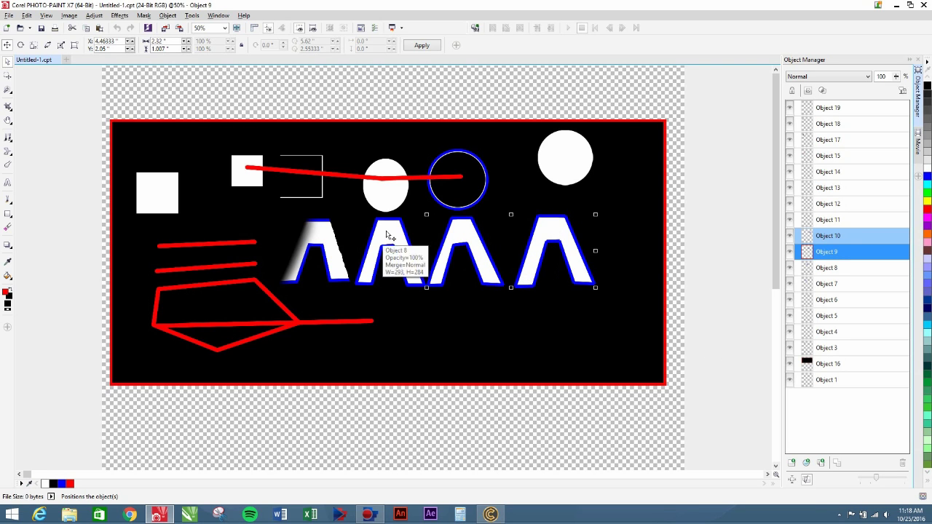
pyautogui.keyDown('shift'); pyautogui.click(388, 237); pyautogui.keyUp('shift')
pyautogui.keyDown('shift'); pyautogui.click(326, 241); pyautogui.keyUp('shift')
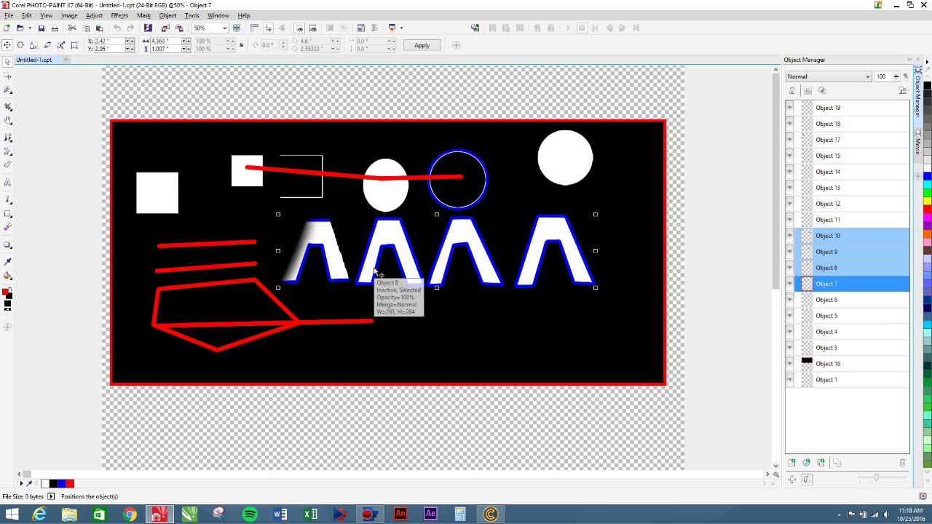
pyautogui.click(567, 423)
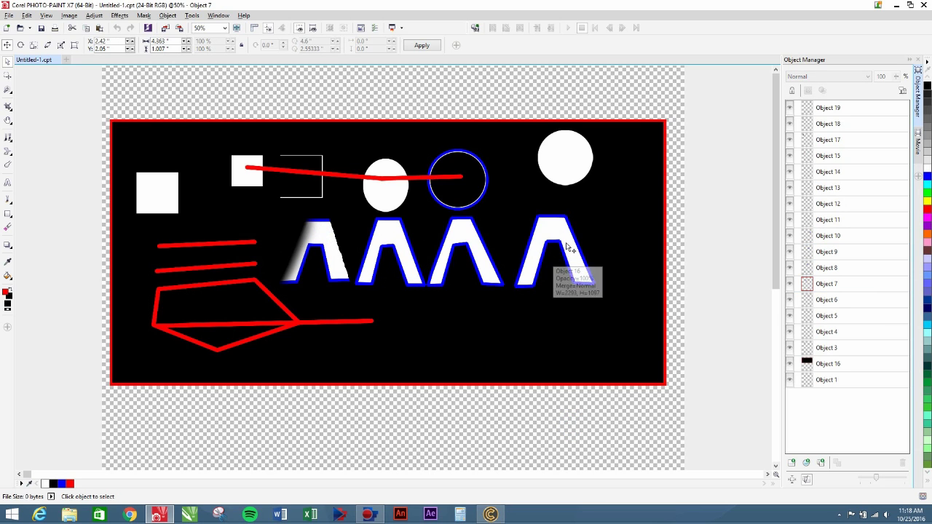
pyautogui.click(562, 247)
pyautogui.click(474, 246)
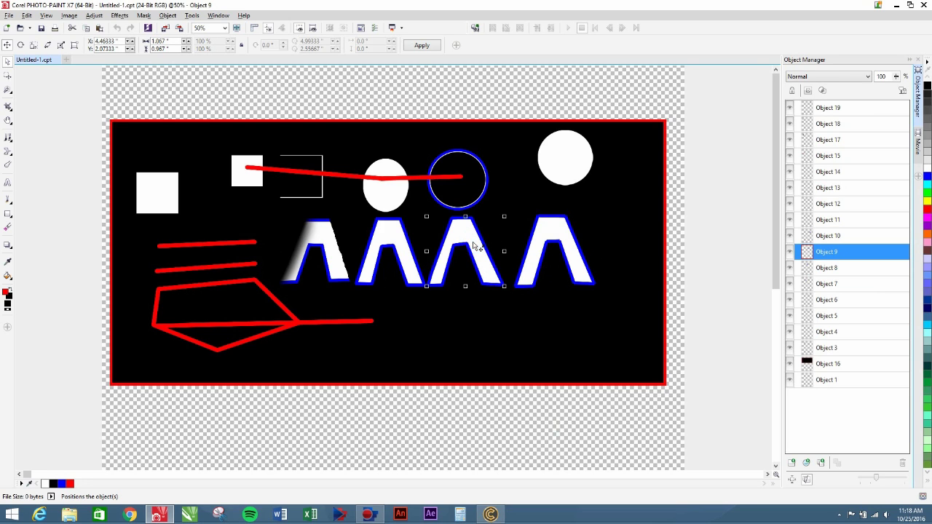
pyautogui.click(403, 242)
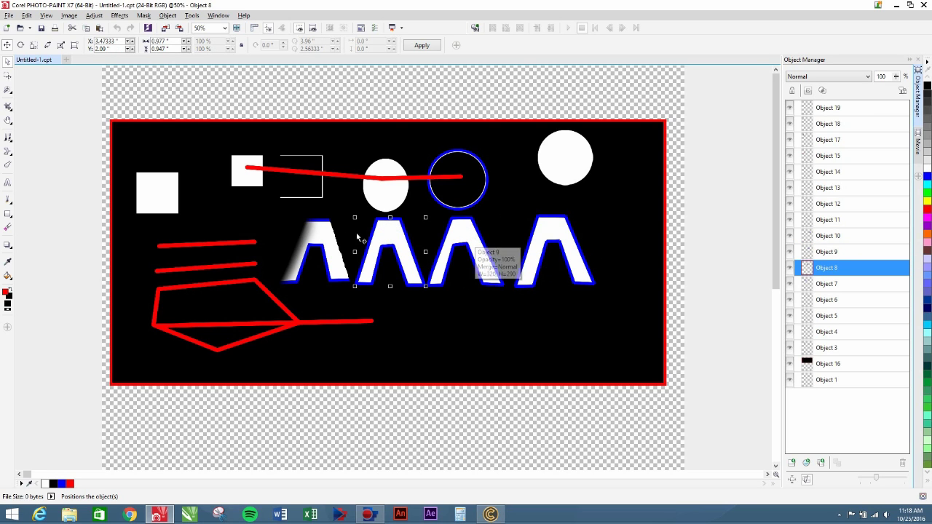
# - Combine the four A shapes into a single object and move it to about X 2.66 and Y 2.16 inches
pyautogui.click(326, 233)
pyautogui.keyDown('shift'); pyautogui.click(394, 234); pyautogui.keyUp('shift')
pyautogui.keyDown('shift'); pyautogui.click(459, 244); pyautogui.keyUp('shift')
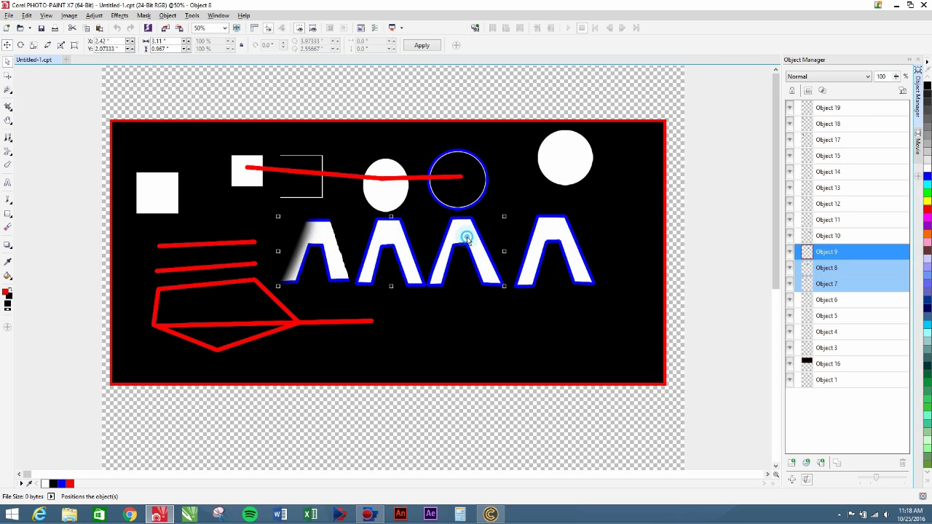
pyautogui.keyDown('shift'); pyautogui.click(562, 236); pyautogui.keyUp('shift')
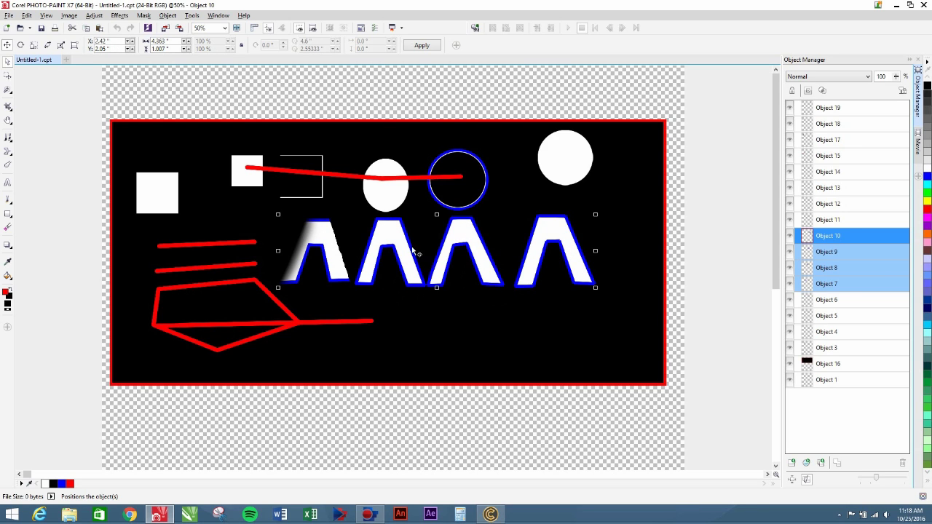
pyautogui.hotkey('ctrl', 'alt', 'Down')
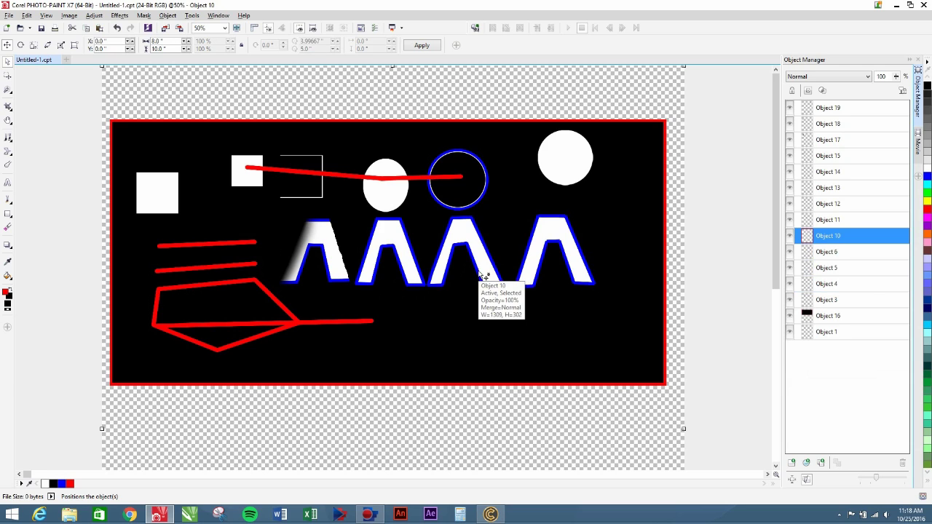
pyautogui.moveTo(481, 260)
pyautogui.mouseDown()
pyautogui.moveTo(513, 280)
pyautogui.moveTo(495, 259)
pyautogui.mouseUp()
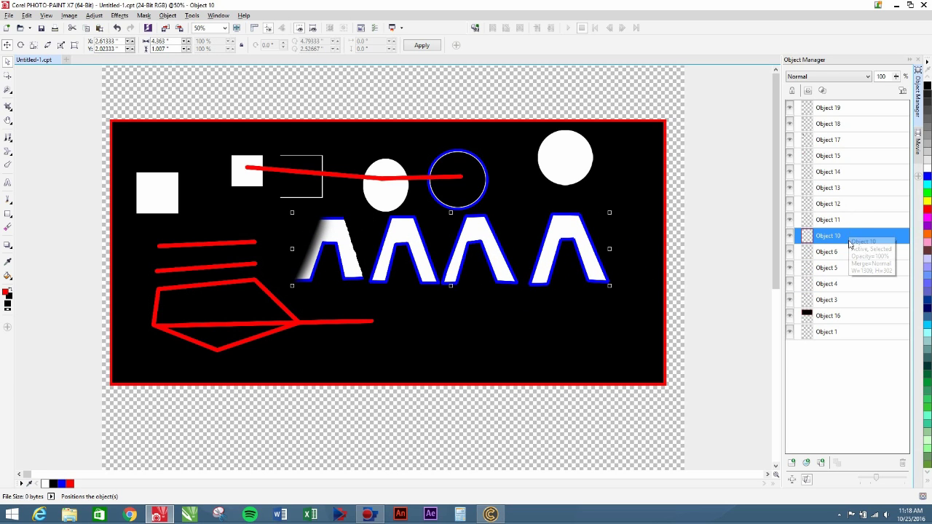
pyautogui.moveTo(579, 253); pyautogui.dragTo(582, 264)
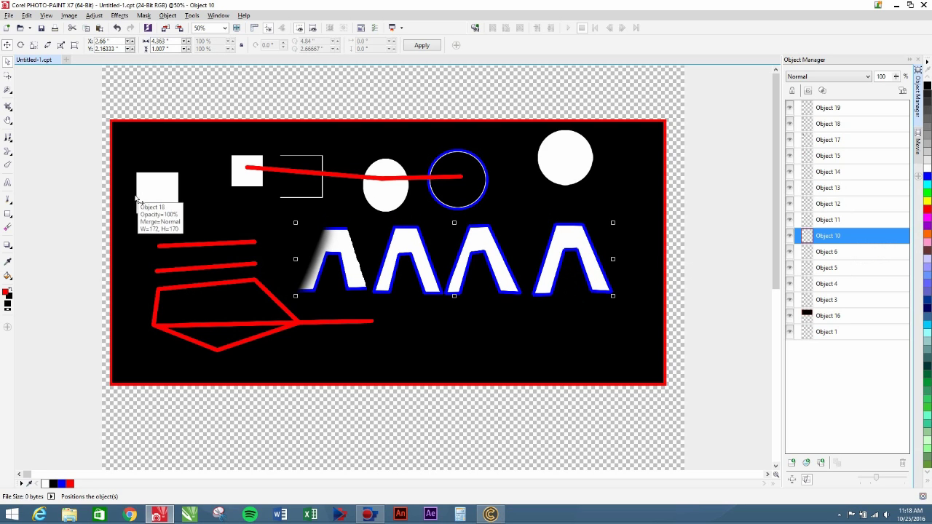
# - Mask the interiors of all four A shapes with the Magic Wand Mask at tolerance 10, including the first A's faded leg
pyautogui.click(7, 90)
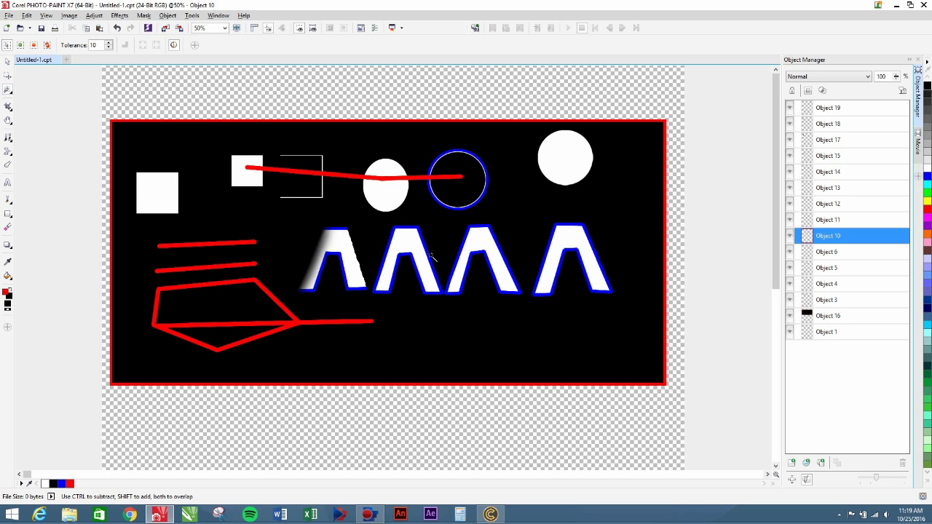
pyautogui.click(343, 243)
pyautogui.press('ctrl')
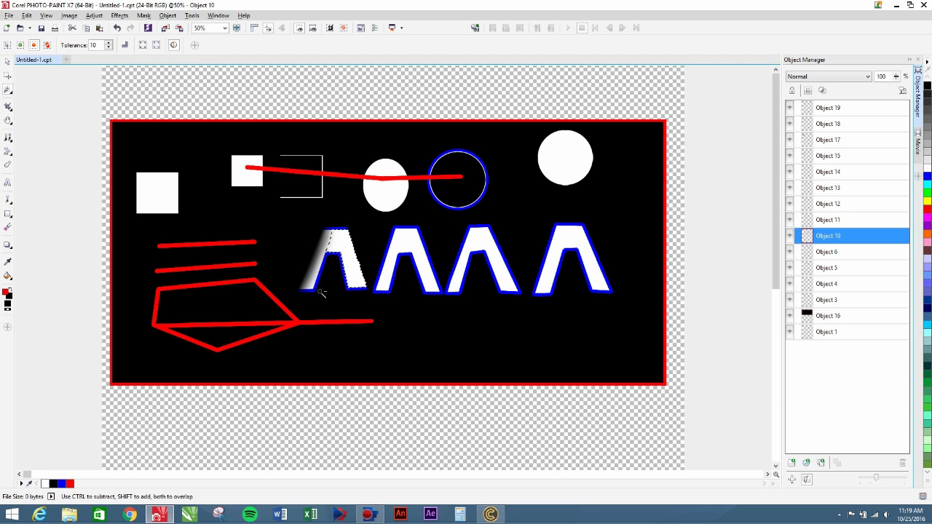
pyautogui.click(414, 246)
pyautogui.click(480, 238)
pyautogui.click(585, 245)
pyautogui.click(311, 290)
pyautogui.scroll(1, 335, 298)
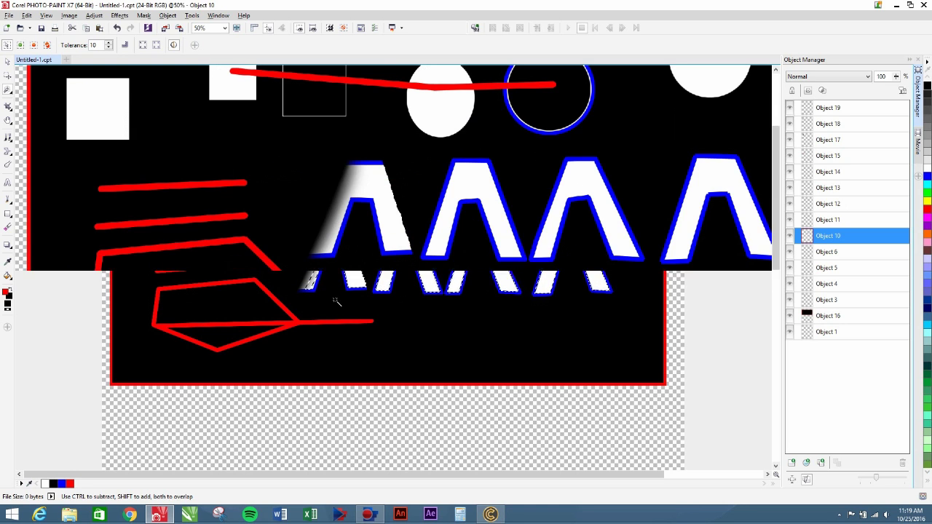
pyautogui.scroll(1, 335, 300)
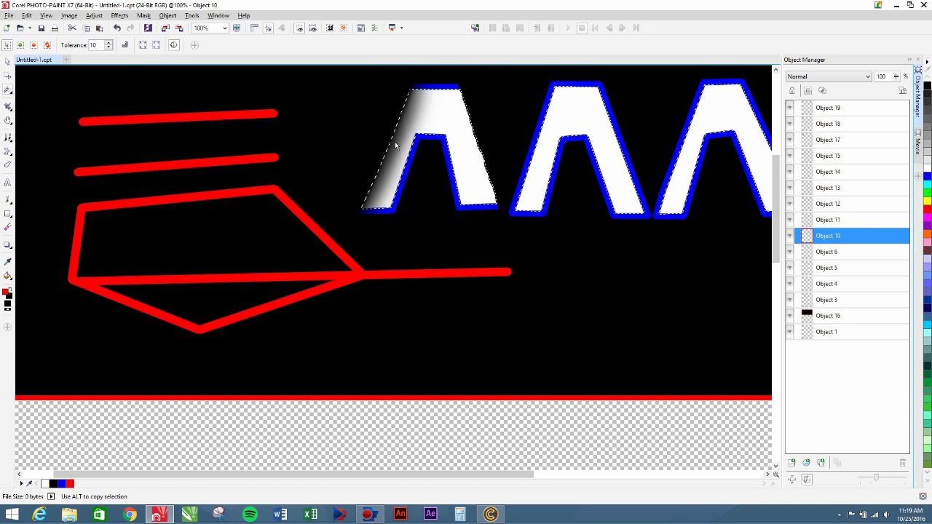
pyautogui.moveTo(505, 474); pyautogui.dragTo(673, 478)
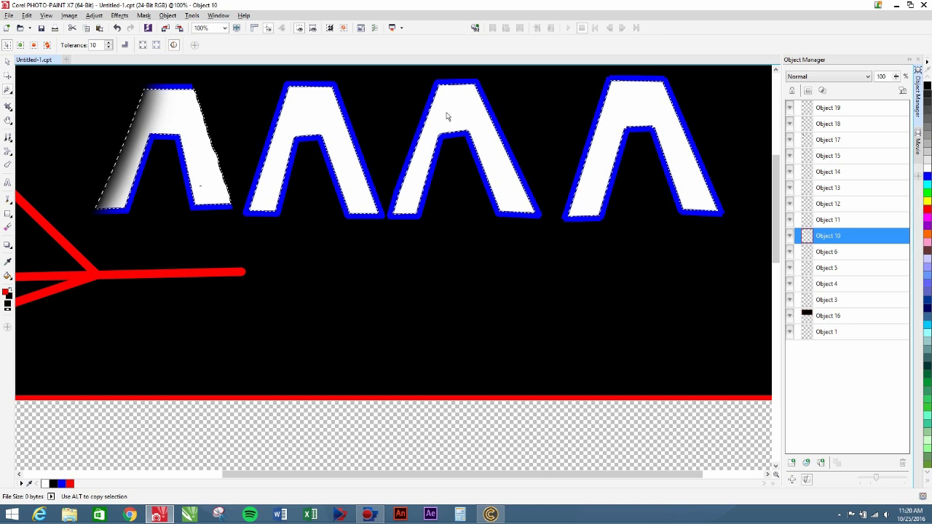
# - Fill the masked A interiors from left to right with the sampled blue, cyan, pink and green, and remove the mask
pyautogui.click(7, 62)
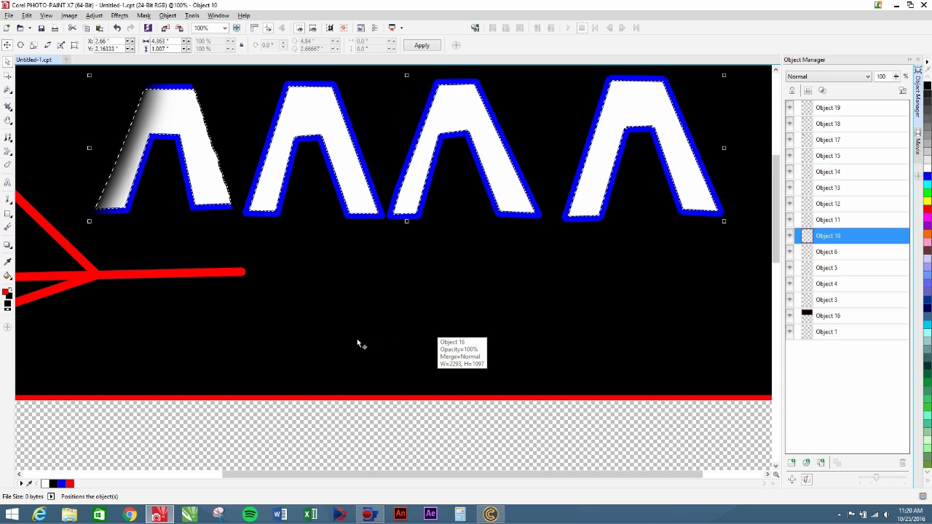
pyautogui.click(9, 262)
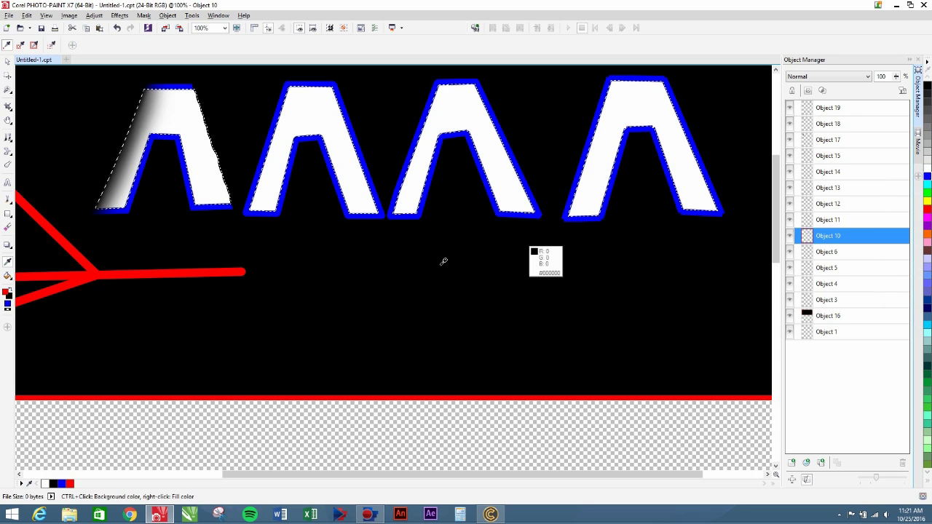
pyautogui.click(7, 277)
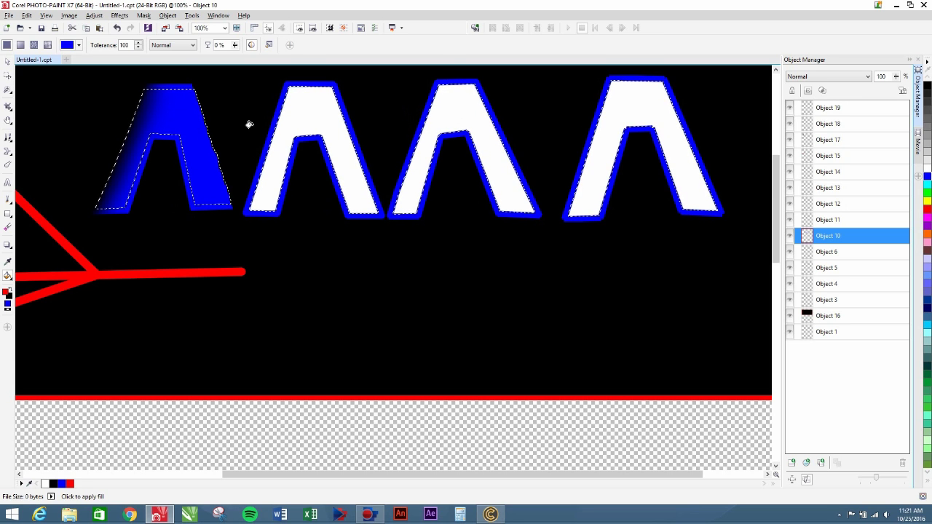
pyautogui.click(928, 186)
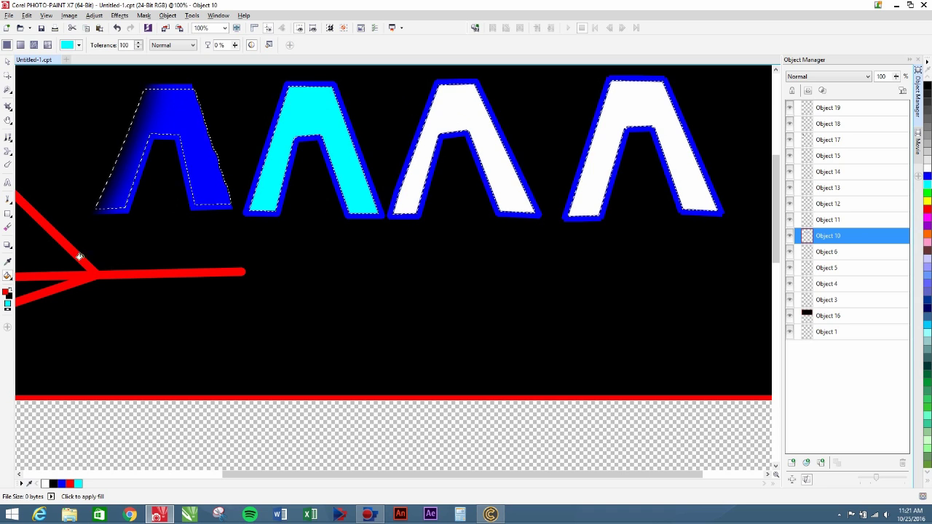
pyautogui.click(928, 244)
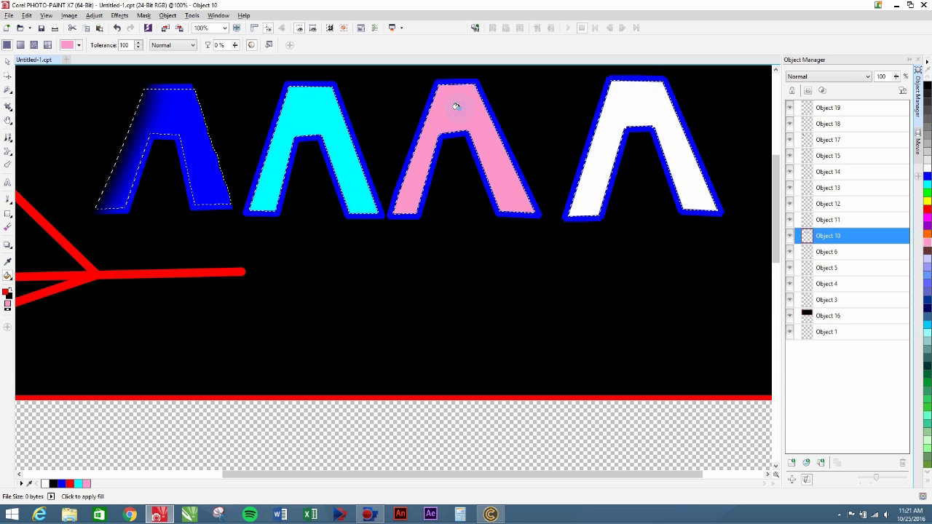
pyautogui.click(928, 194)
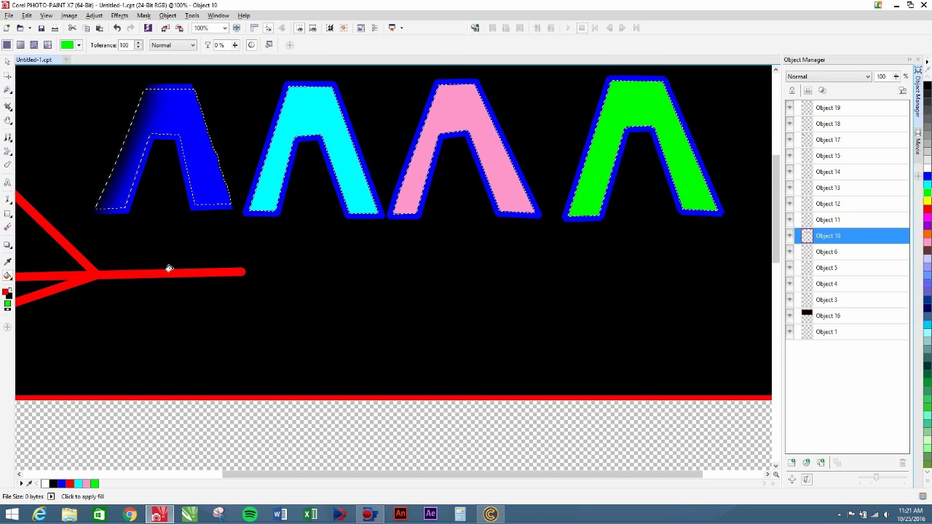
pyautogui.hotkey('ctrl', 'shift', 'r')
pyautogui.scroll(-1, 325, 332)
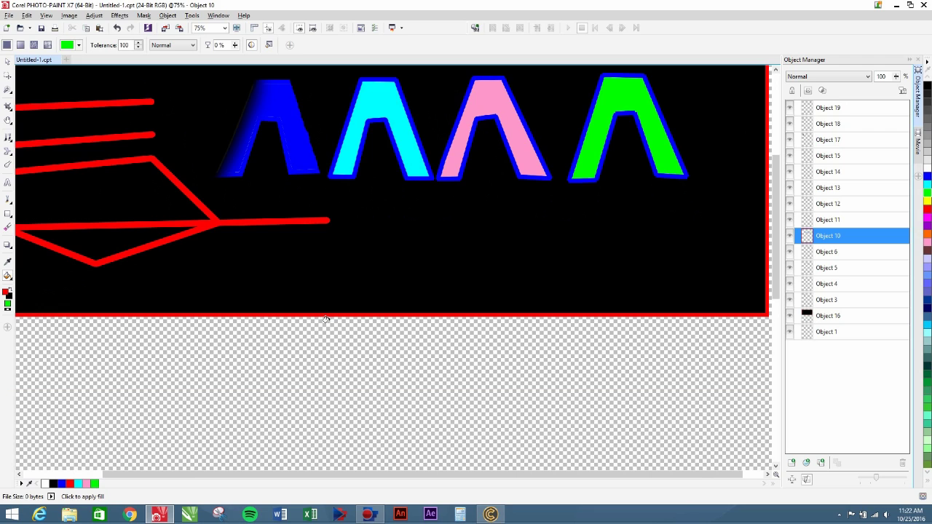
# - Activate the Freehand Mask tool and bring the blue-filled A into close view at 100% zoom
pyautogui.click(3, 92)
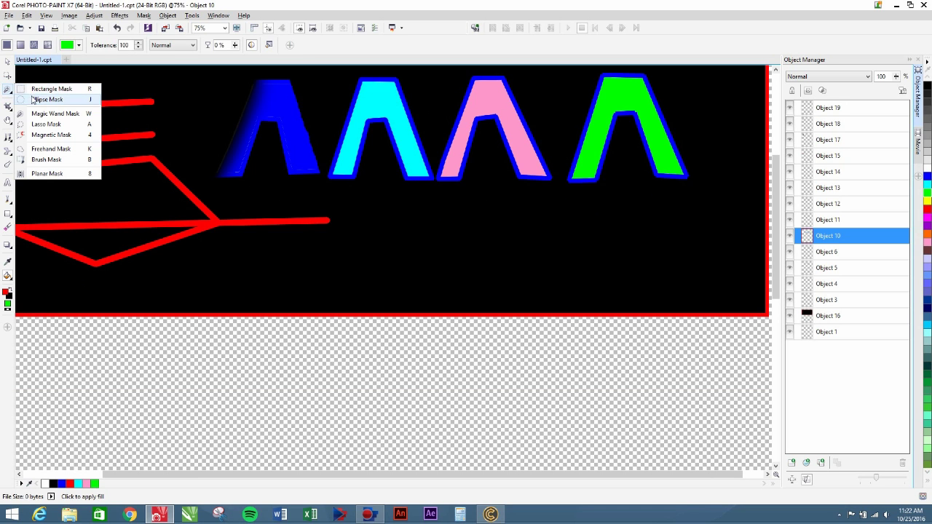
pyautogui.click(66, 150)
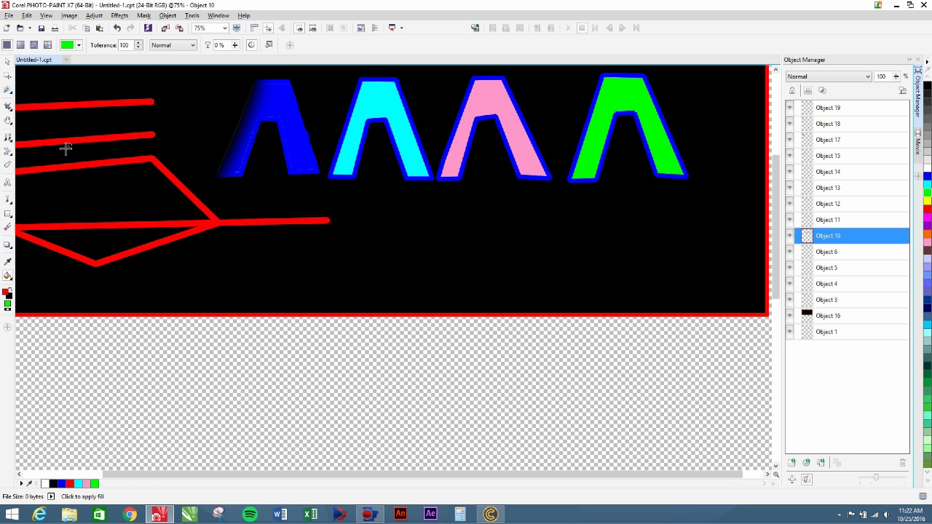
pyautogui.moveTo(777, 247); pyautogui.dragTo(777, 199)
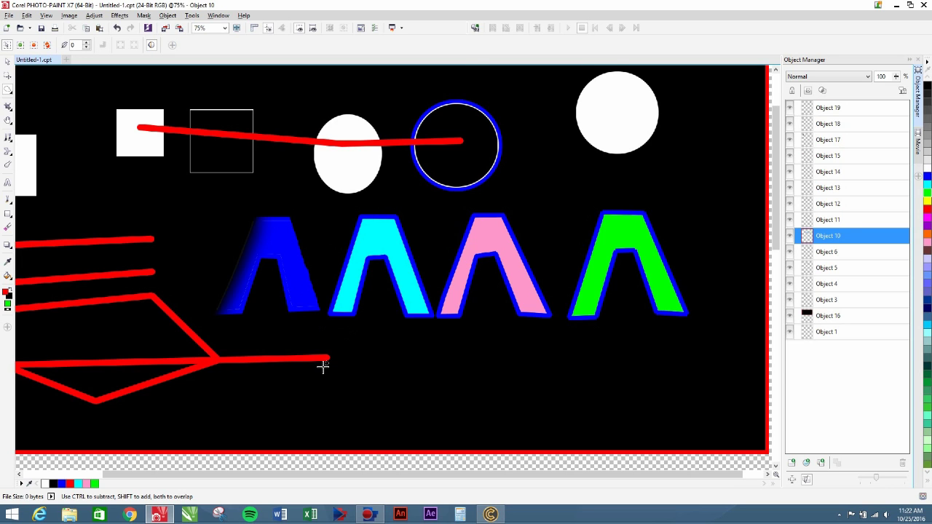
pyautogui.scroll(1, 344, 379)
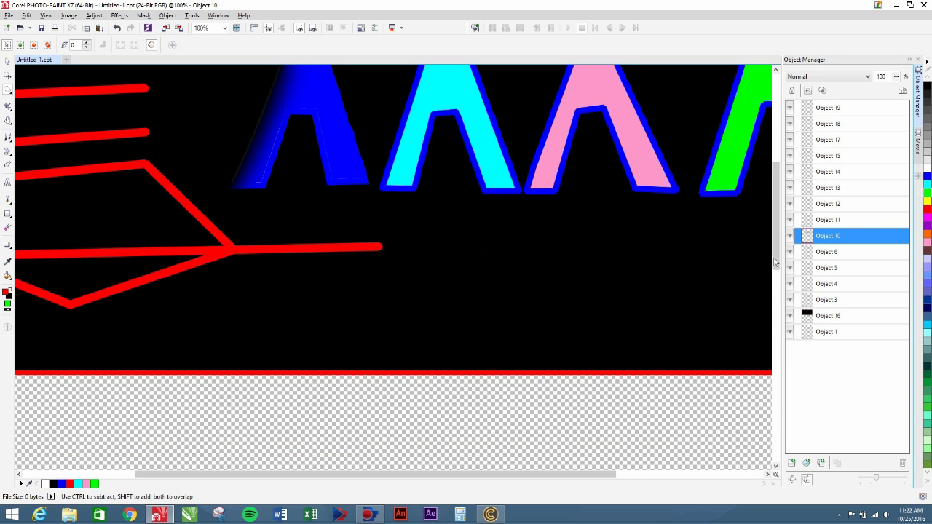
pyautogui.moveTo(774, 259); pyautogui.dragTo(757, 198)
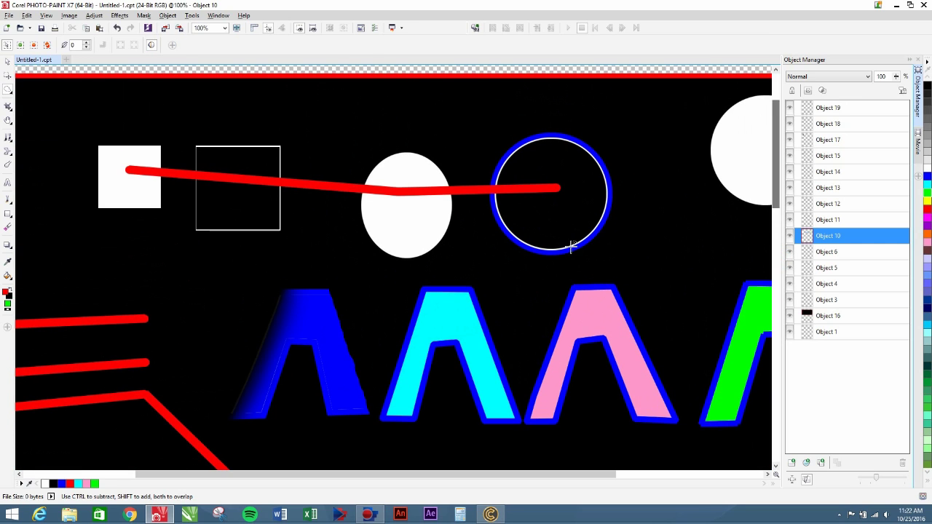
pyautogui.click(326, 272)
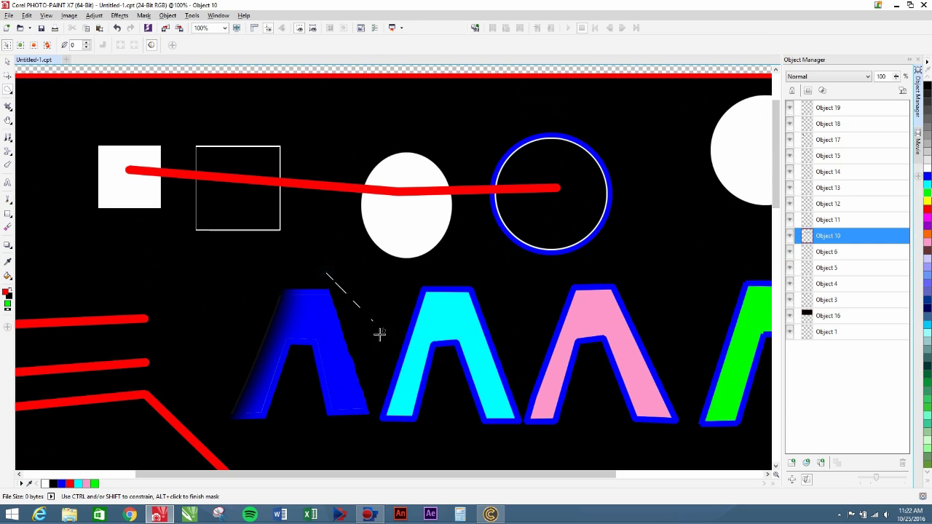
pyautogui.keyDown('alt'); pyautogui.click(380, 433); pyautogui.keyUp('alt')
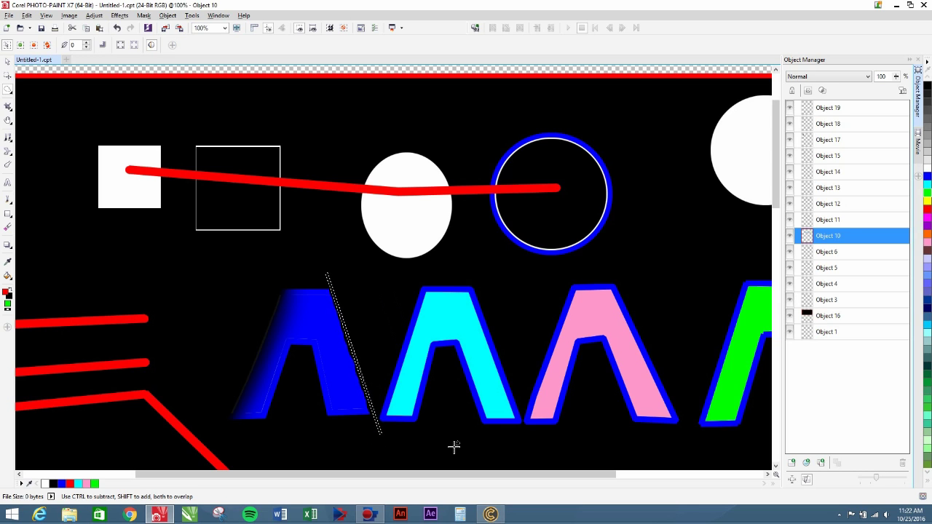
pyautogui.hotkey('ctrl', 'shift', 'r')
# - Draw a narrow slanted freehand mask, about 0.49 by 1.29 inches, along the blue A's right edge and activate the Mask Transform tool
pyautogui.click(326, 262)
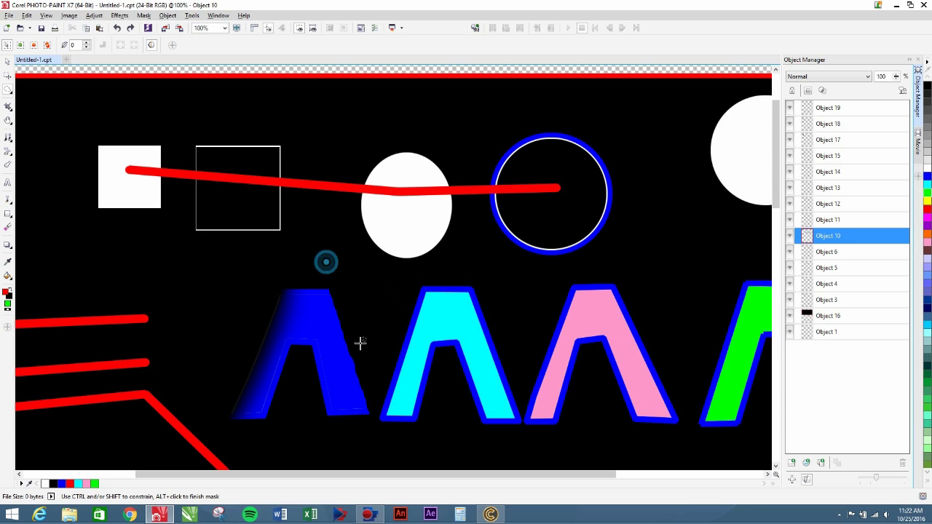
pyautogui.click(395, 444)
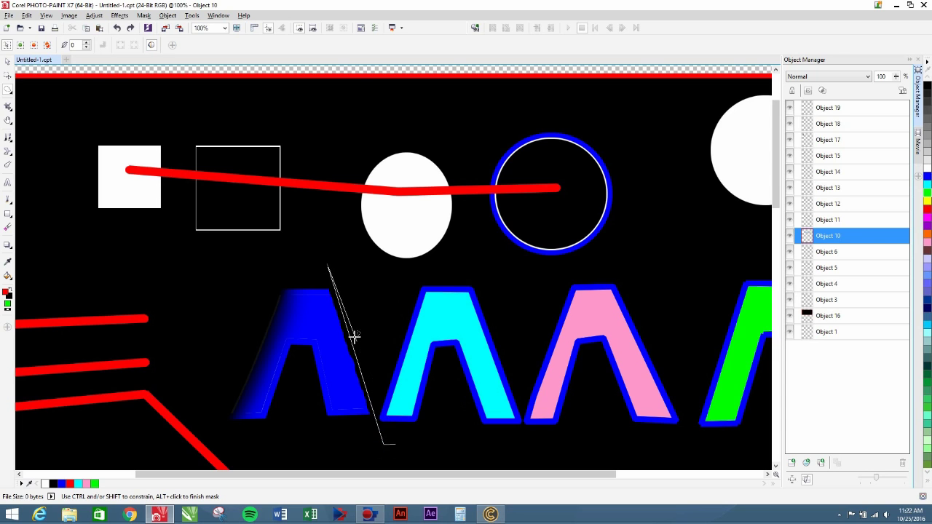
pyautogui.doubleClick(340, 259)
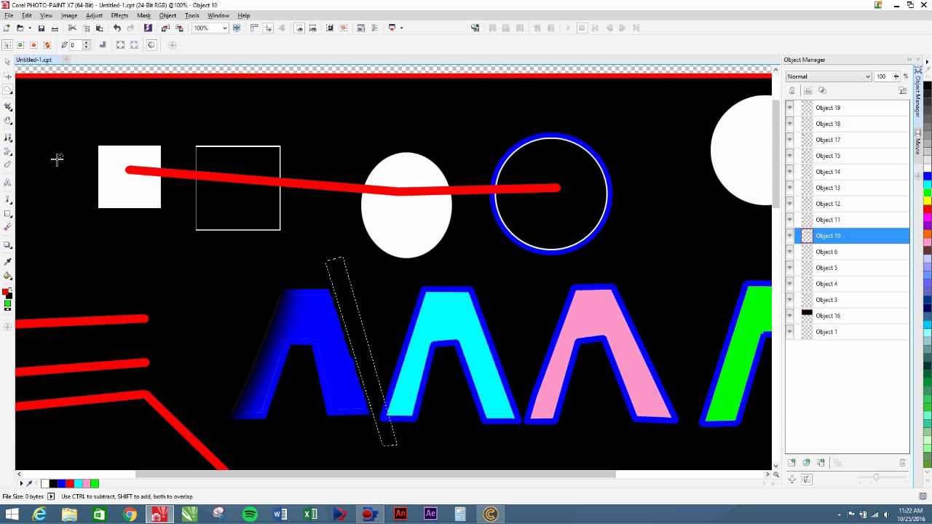
pyautogui.click(7, 75)
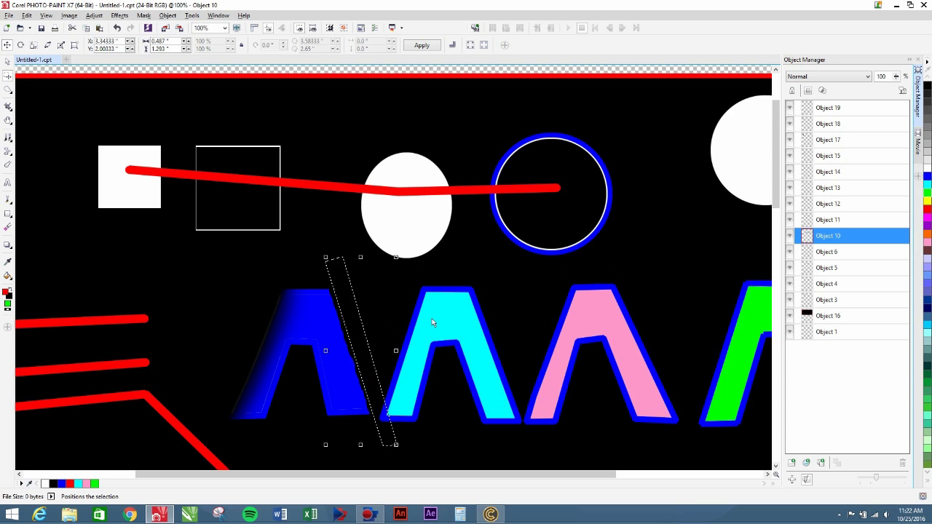
# - Move the row of A shapes slightly up and to the right, keeping the slanted mask in place
pyautogui.click(8, 62)
pyautogui.moveTo(476, 351); pyautogui.dragTo(484, 347)
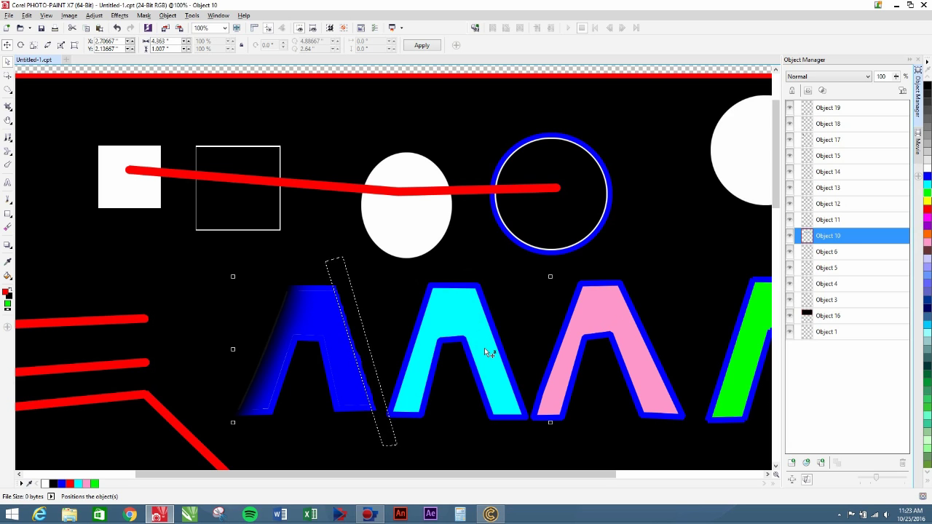
# - Try copying the masked strip of the blue A into a new object, shift it to the right, and delete it
pyautogui.click(7, 90)
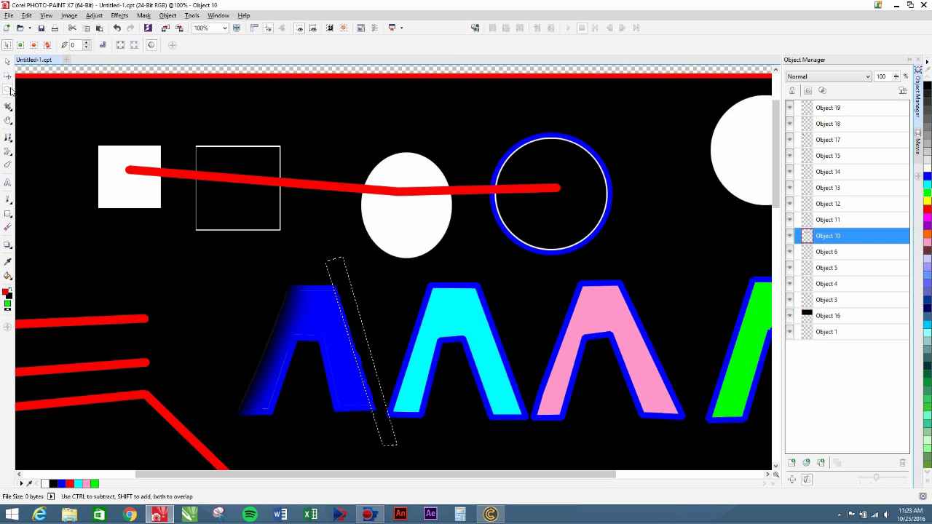
pyautogui.click(396, 353)
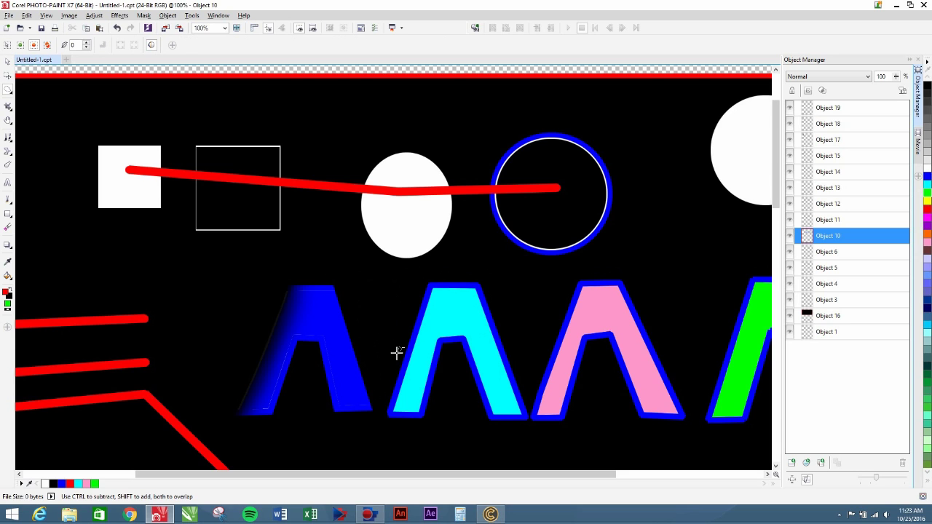
pyautogui.press('ctrl')
pyautogui.hotkey('ctrl', 'v')
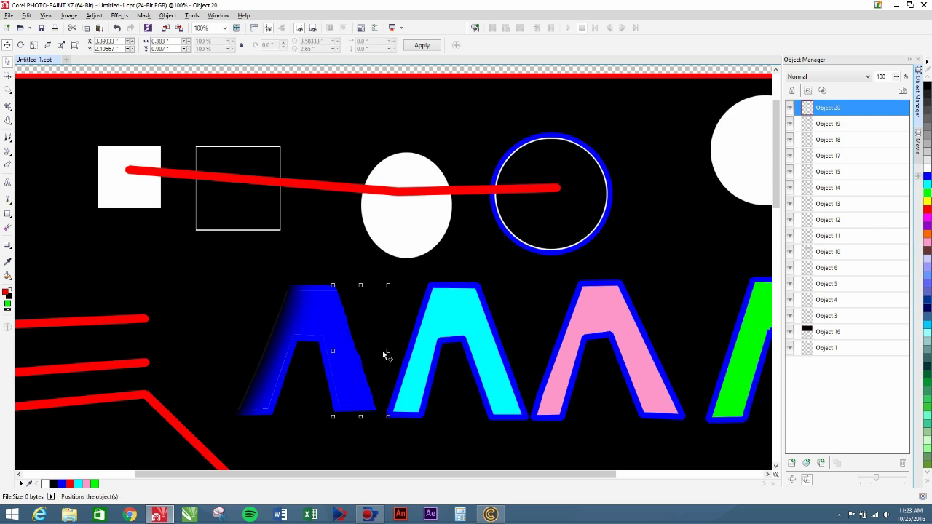
pyautogui.moveTo(360, 362); pyautogui.dragTo(395, 364)
pyautogui.press('Delete')
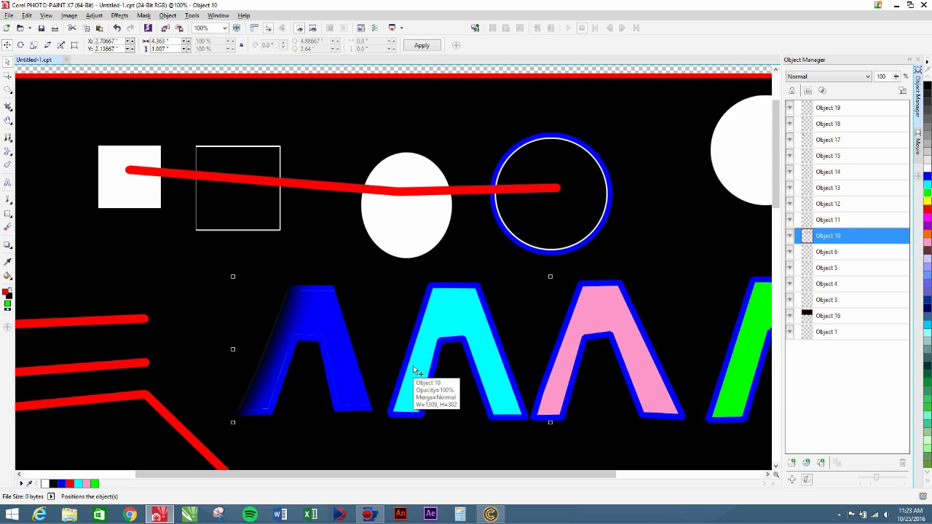
# - Mask the cyan A with the Lasso Mask at tolerance 10 by outlining it loosely, including the gap between its legs
pyautogui.click(8, 90)
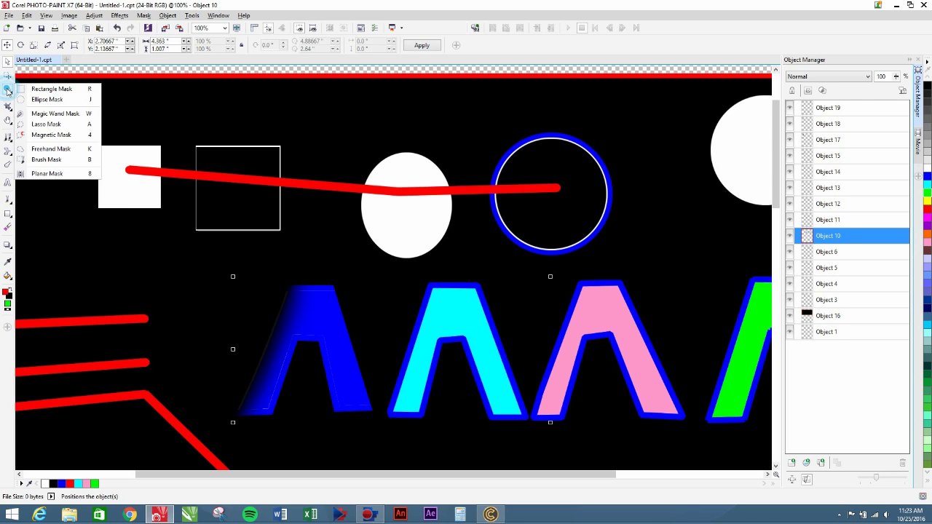
pyautogui.click(47, 125)
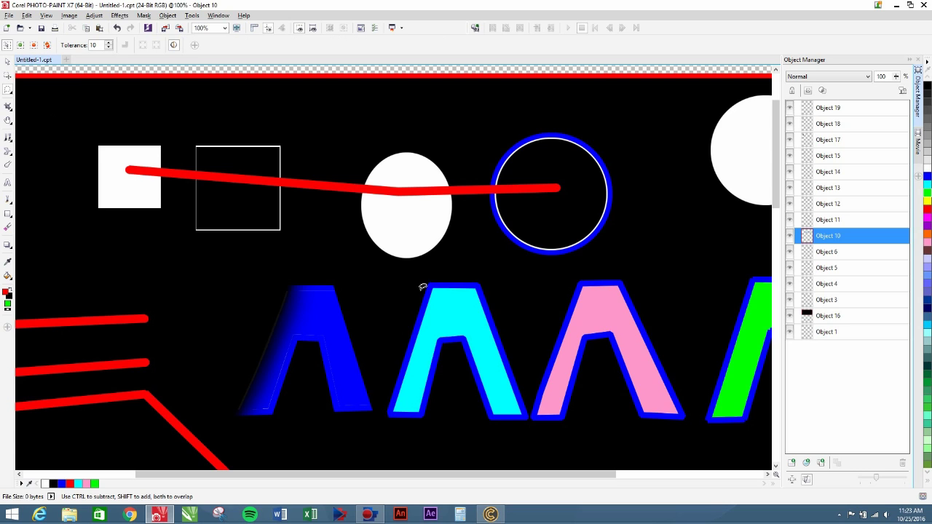
pyautogui.click(379, 426)
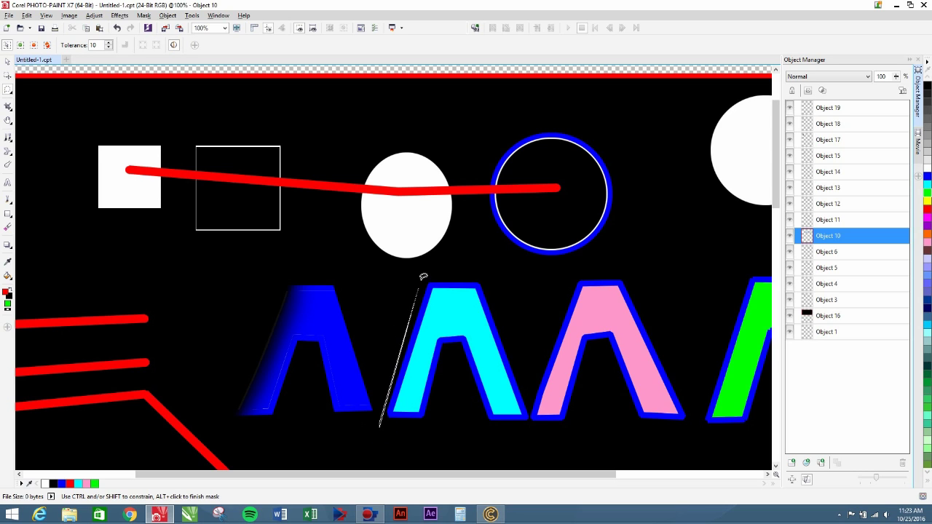
pyautogui.click(425, 278)
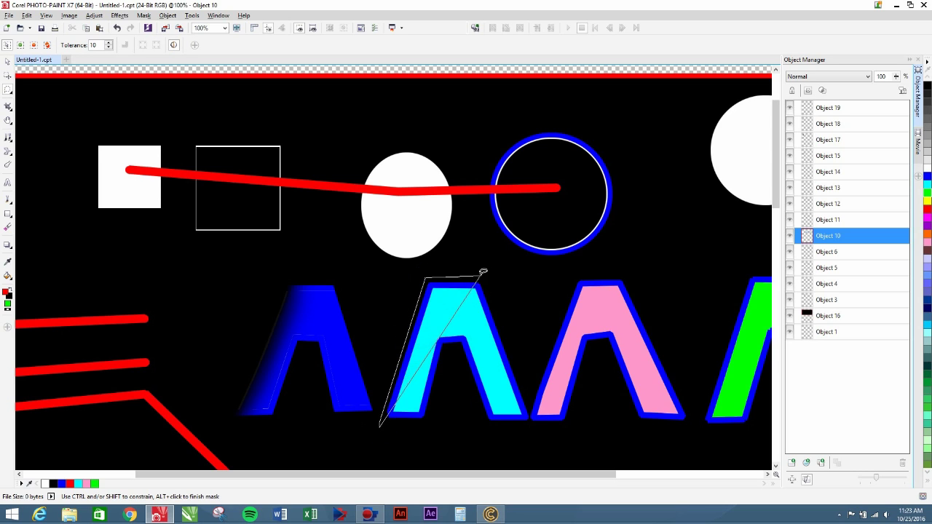
pyautogui.click(487, 277)
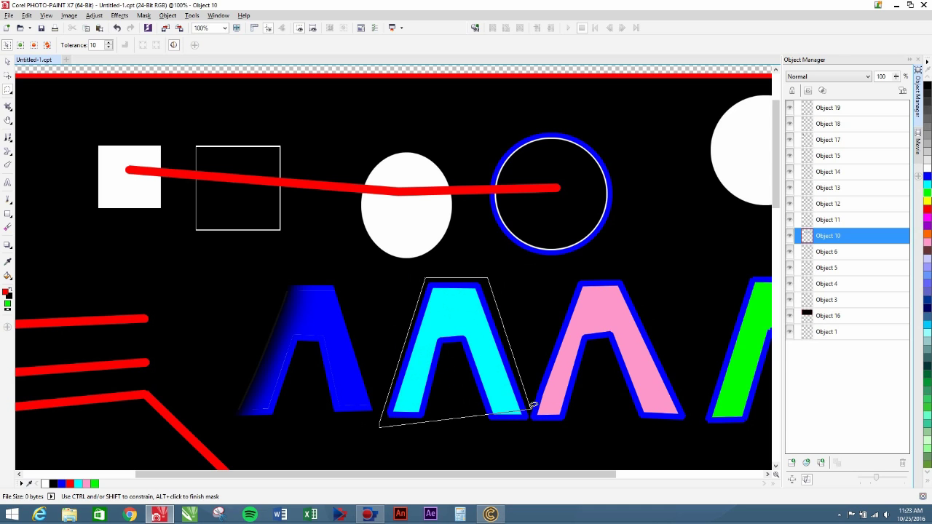
pyautogui.click(529, 417)
pyautogui.click(526, 448)
pyautogui.click(476, 420)
pyautogui.click(456, 348)
pyautogui.click(444, 349)
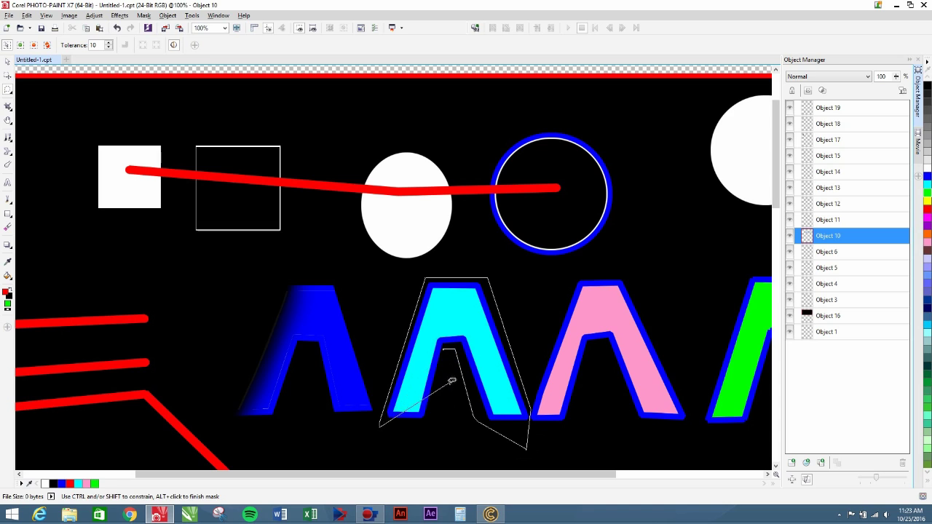
pyautogui.doubleClick(432, 421)
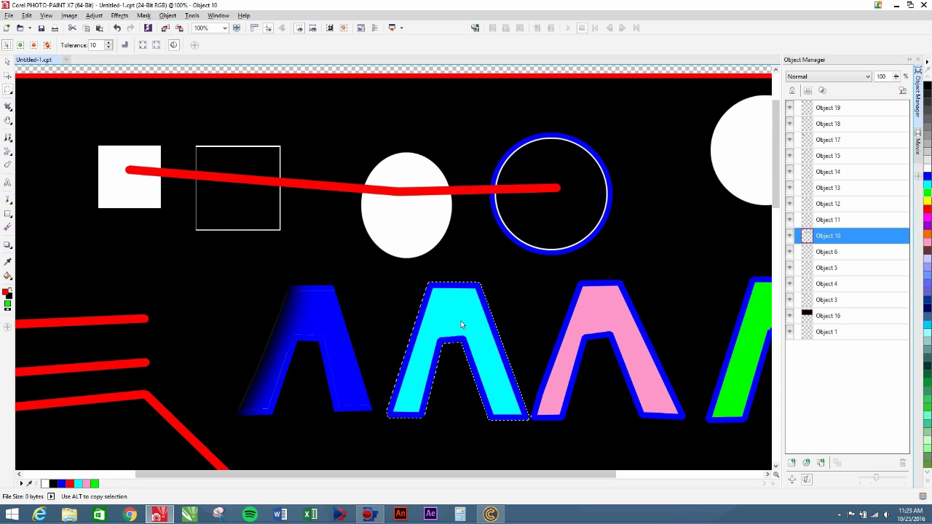
# - Copy the masked cyan A into a new object and move that copy over the white square
pyautogui.hotkey('ctrl', 'c')
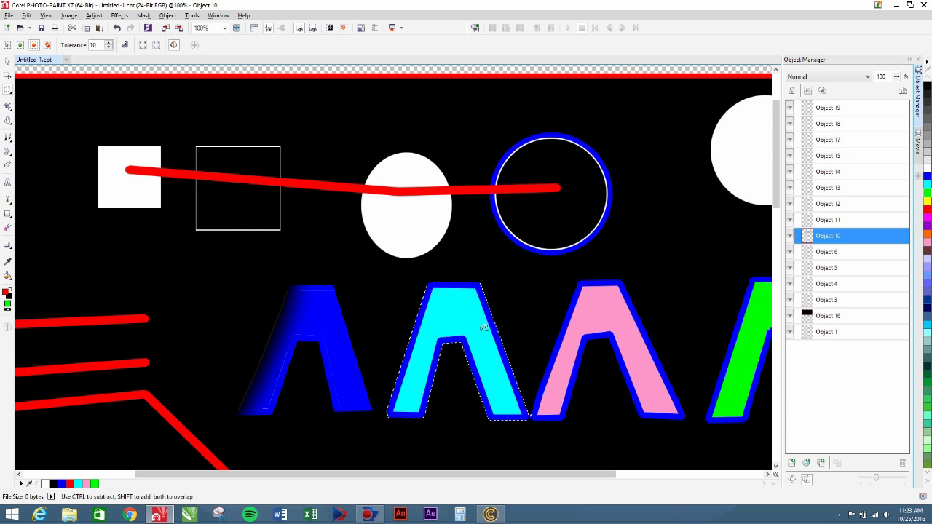
pyautogui.hotkey('ctrl', 'v')
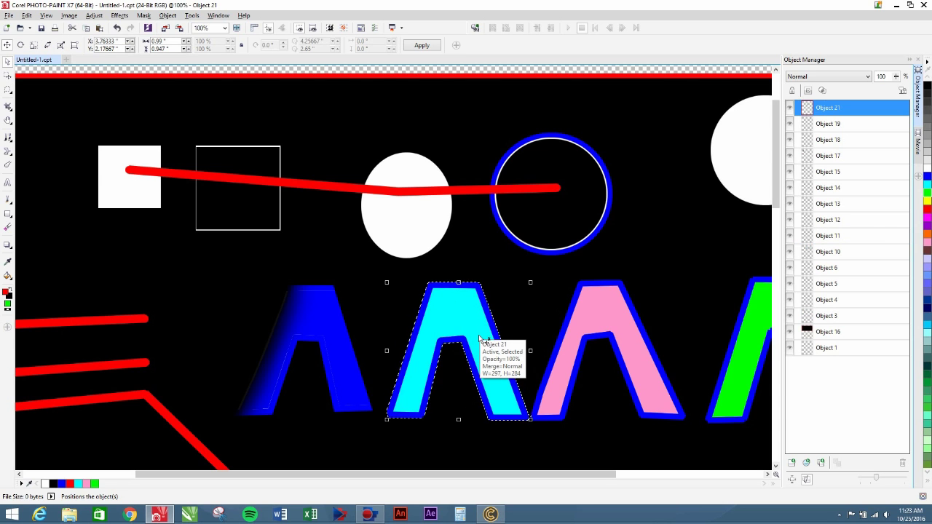
pyautogui.moveTo(479, 331); pyautogui.dragTo(144, 190)
# - Mask the cyan A in the row by tracing its outer and inner edges with the Magnetic Mask at tolerance 10
pyautogui.click(7, 89)
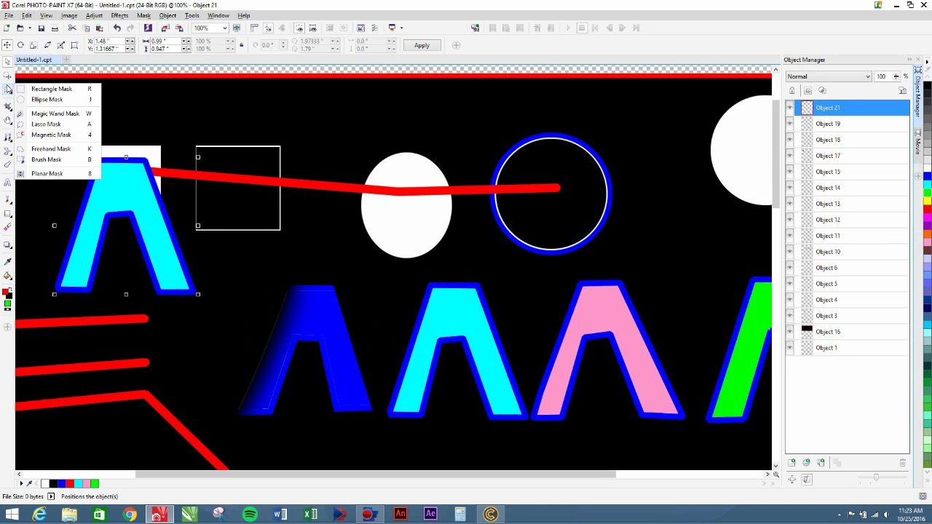
pyautogui.click(48, 135)
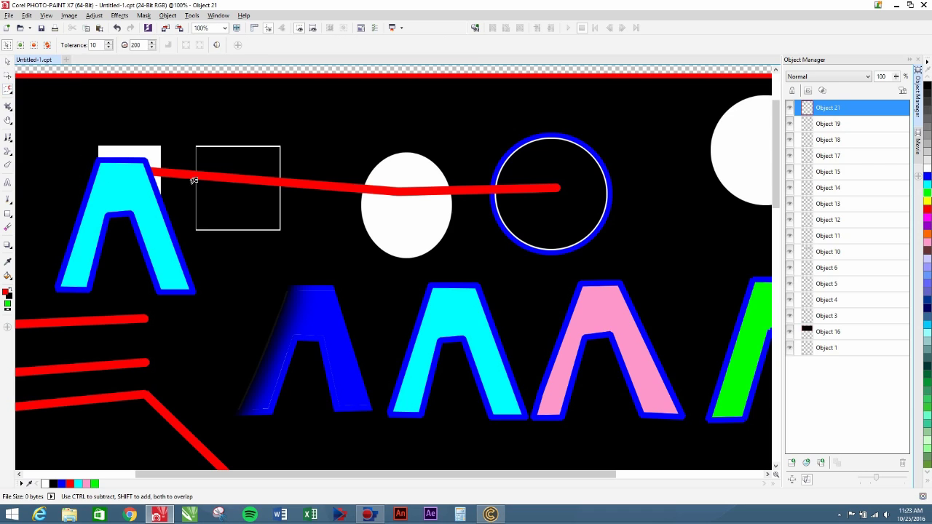
pyautogui.click(434, 278)
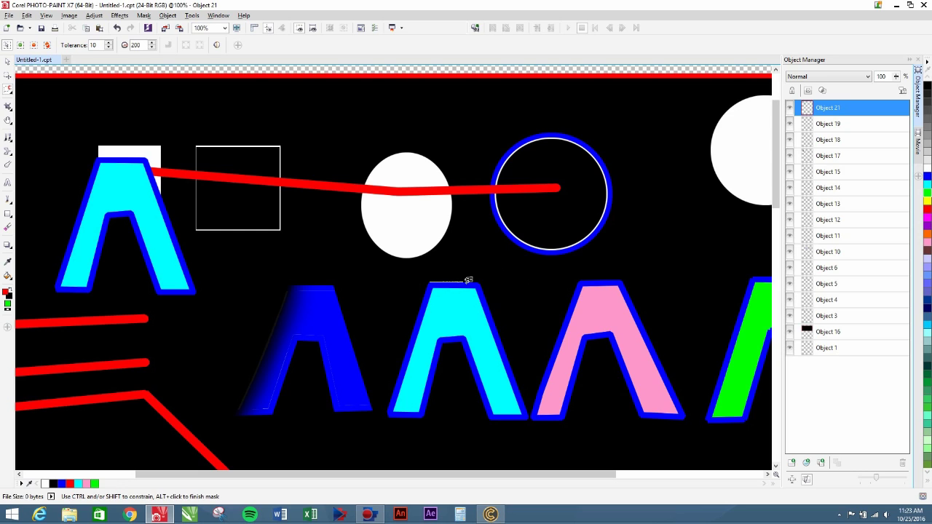
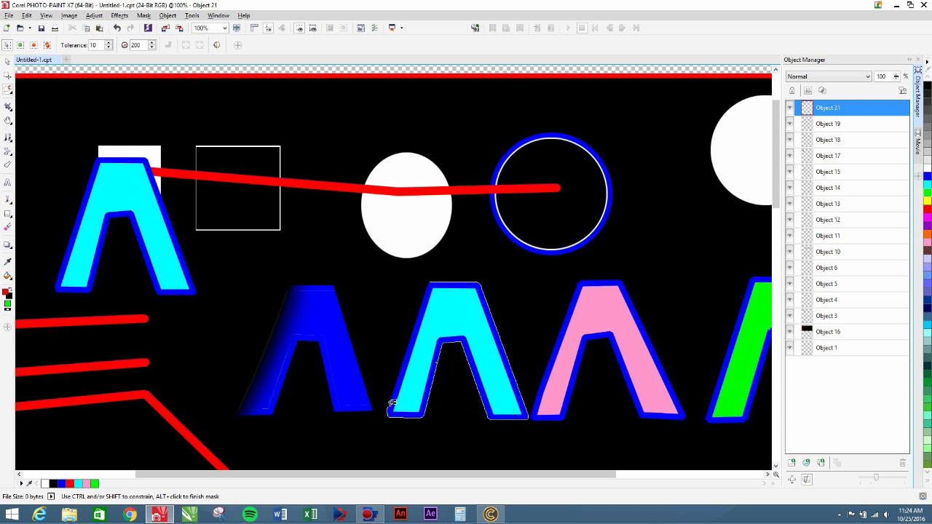
pyautogui.click(390, 403)
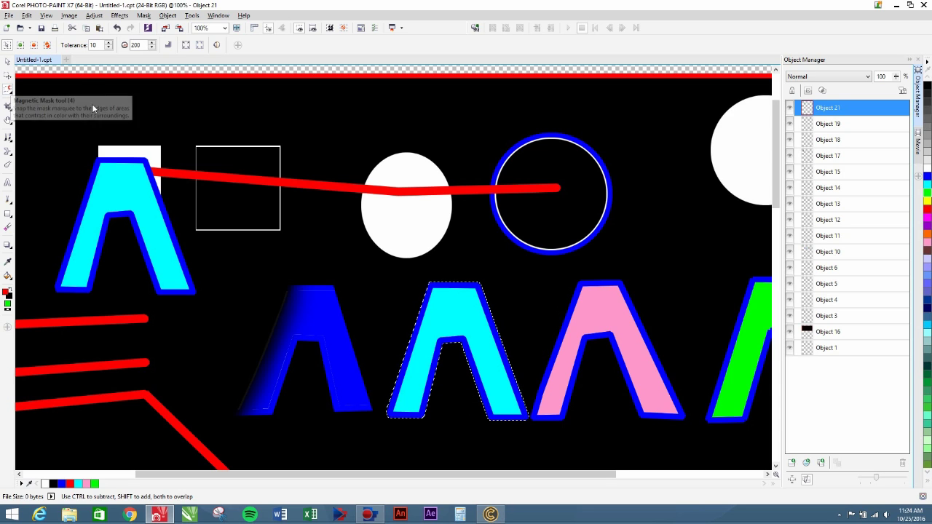
# - Switch to the Object Pick tool and remove the mask around the cyan A
pyautogui.click(7, 89)
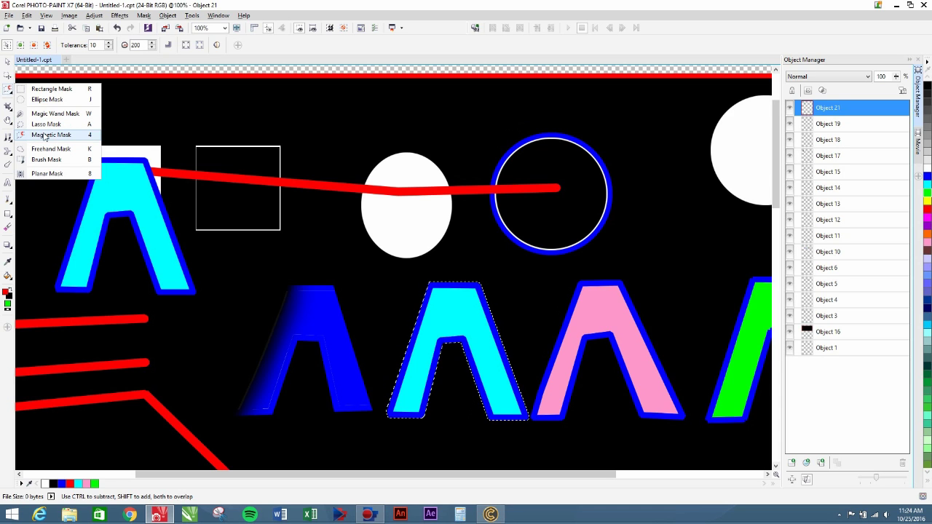
pyautogui.click(45, 136)
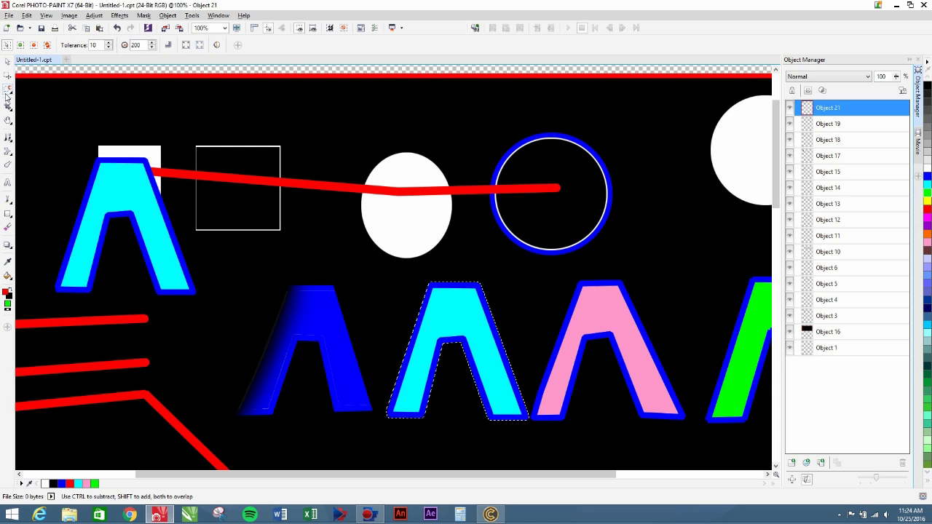
pyautogui.click(10, 123)
pyautogui.moveTo(8, 92)
pyautogui.click(5, 63)
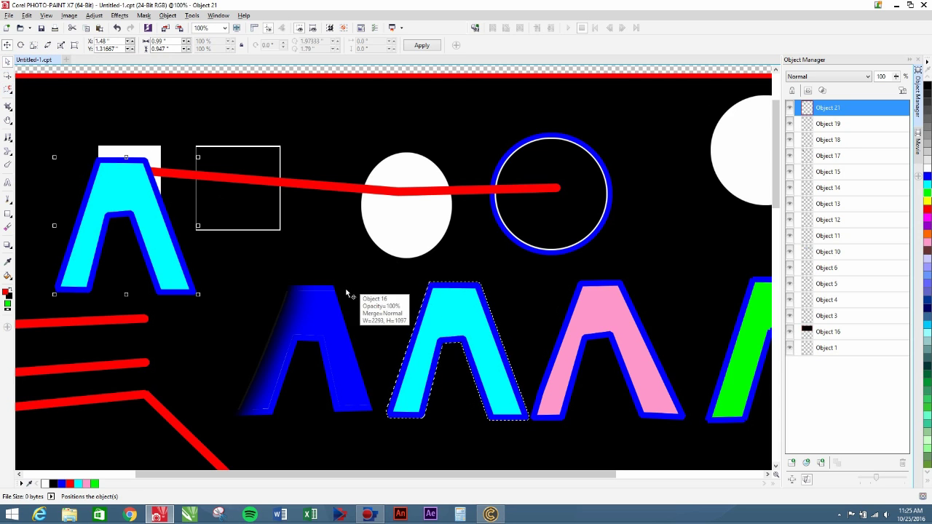
# - Paint brush masks of size 20 along the row's cyan A, covering its right outer edge and its left leg's inner edge
pyautogui.click(11, 88)
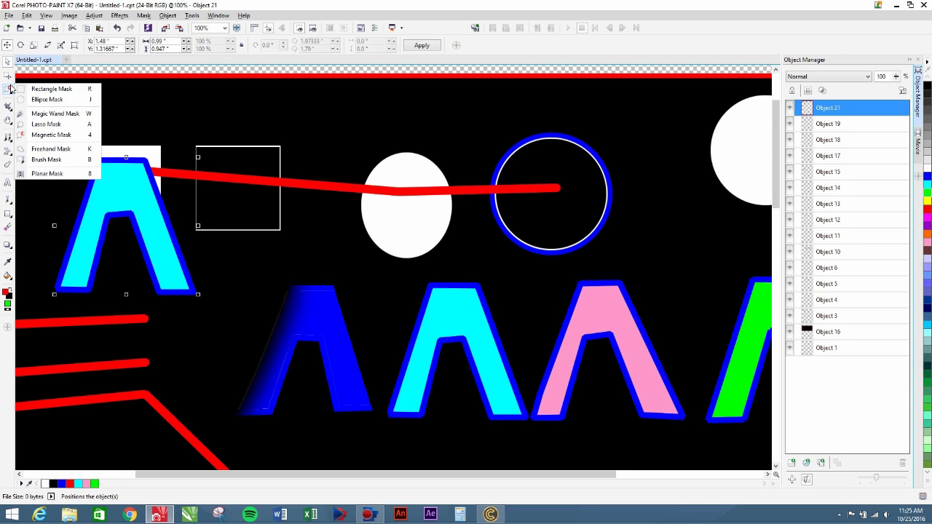
pyautogui.click(47, 159)
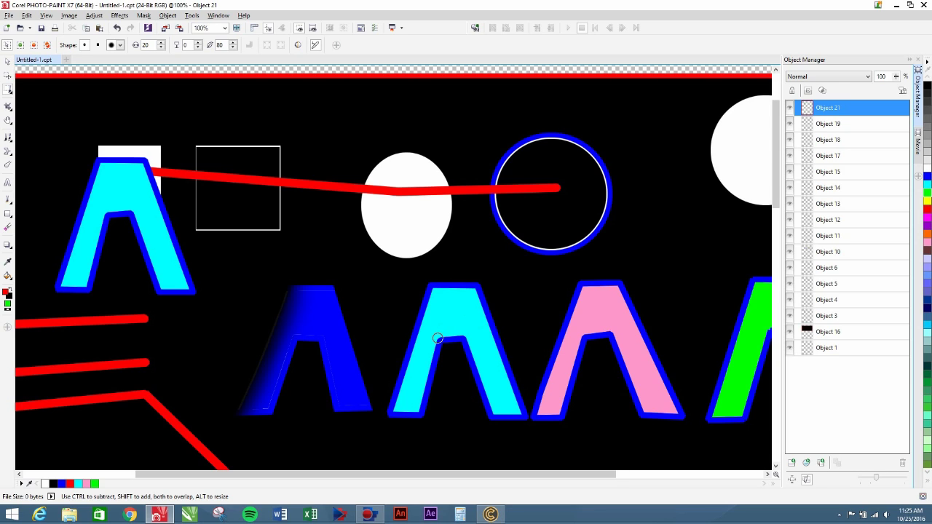
pyautogui.moveTo(438, 338); pyautogui.dragTo(426, 369)
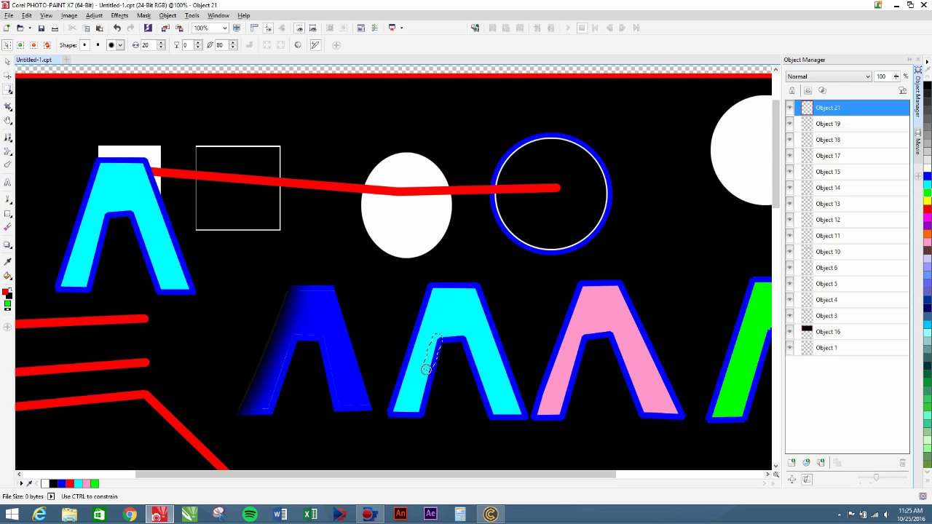
pyautogui.moveTo(414, 413); pyautogui.dragTo(413, 412)
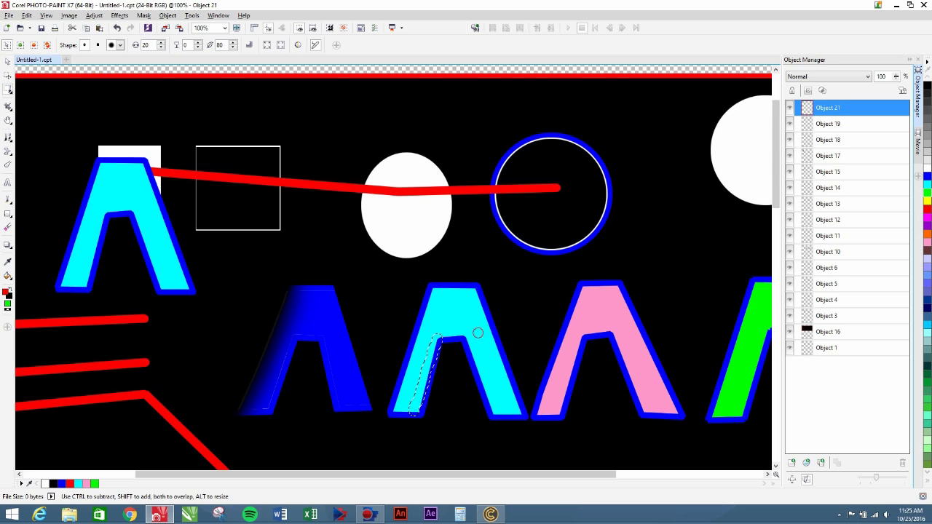
pyautogui.moveTo(477, 285); pyautogui.dragTo(481, 316)
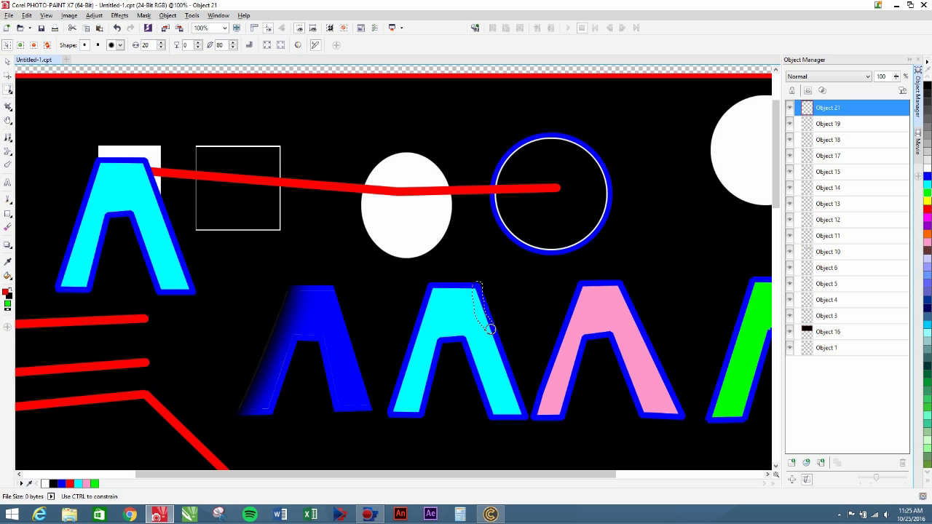
pyautogui.moveTo(497, 356); pyautogui.dragTo(520, 414)
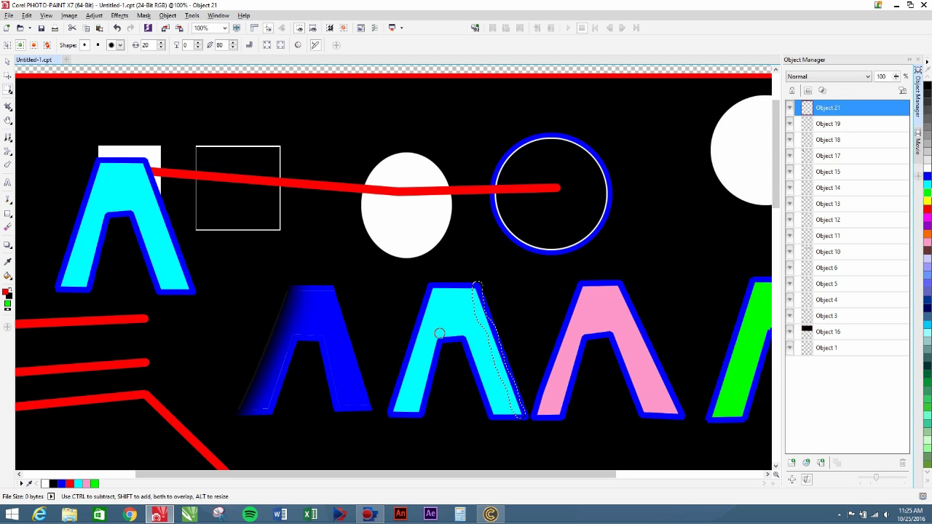
pyautogui.moveTo(436, 340); pyautogui.dragTo(423, 414)
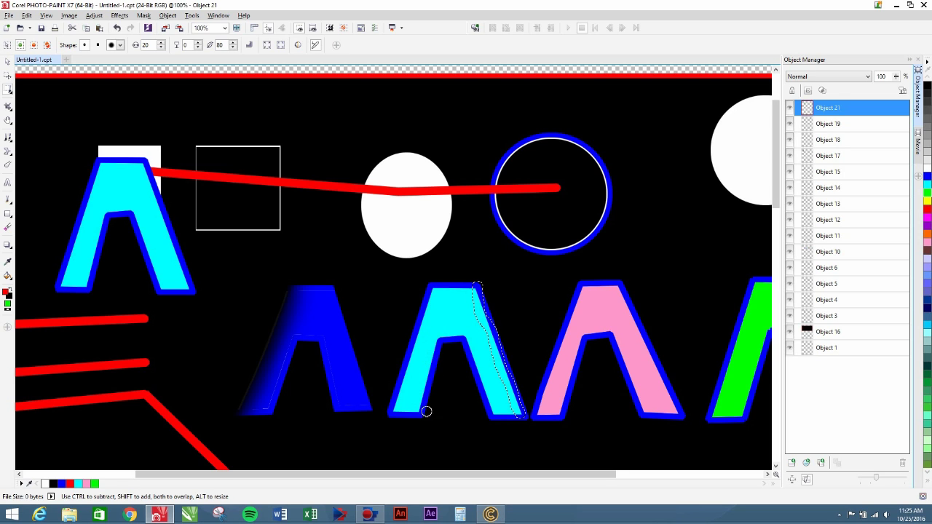
# - Select the row of A shapes and copy its brush-masked strips into a new object
pyautogui.click(8, 61)
pyautogui.click(451, 308)
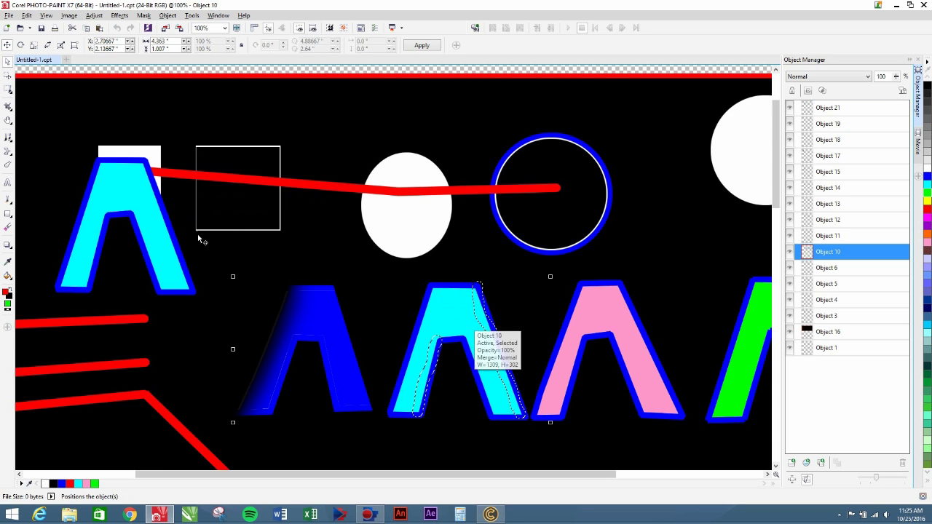
pyautogui.click(7, 89)
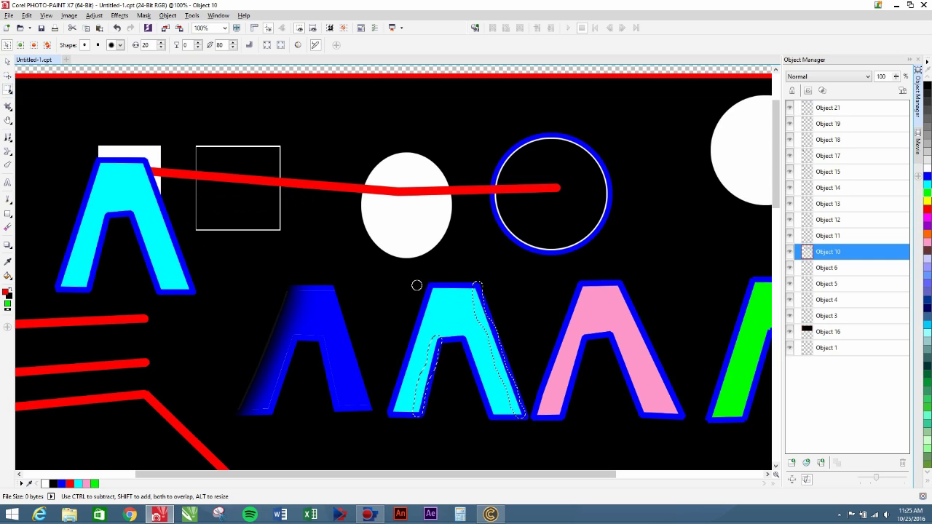
pyautogui.hotkey('ctrl', 'Up')
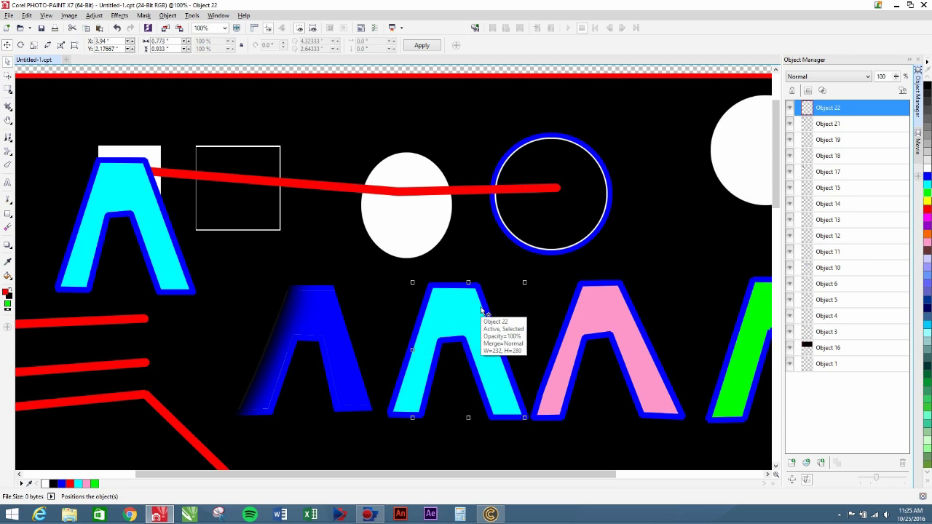
# - Fill both copied strips on the cyan A with green at tolerance 100
pyautogui.click(8, 275)
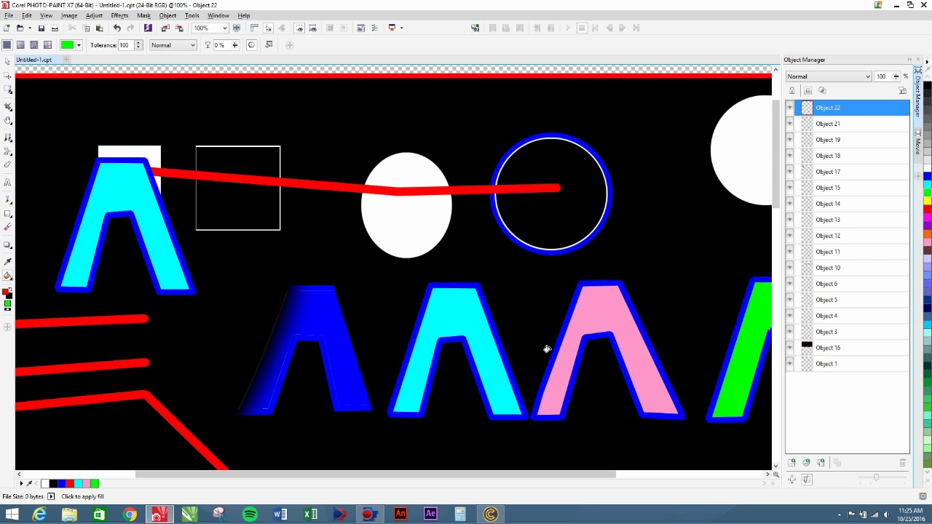
pyautogui.click(490, 348)
pyautogui.click(429, 363)
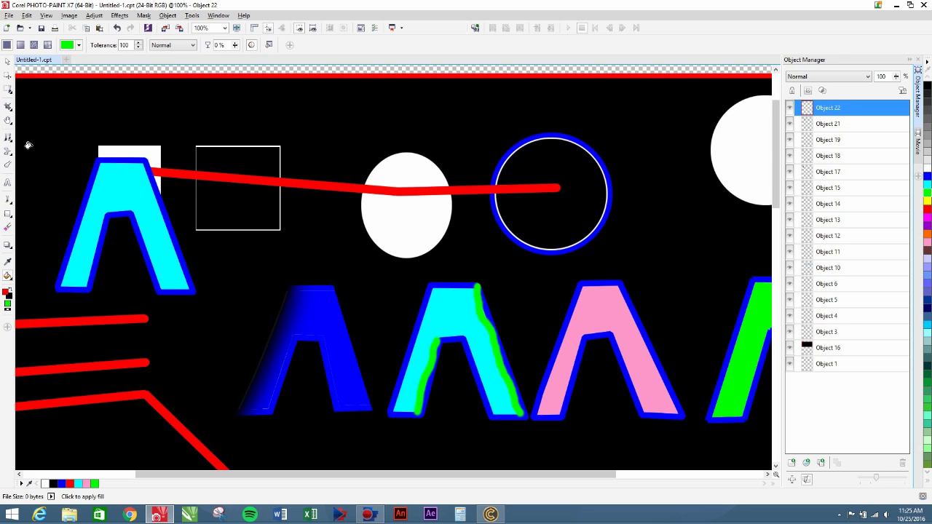
pyautogui.click(8, 183)
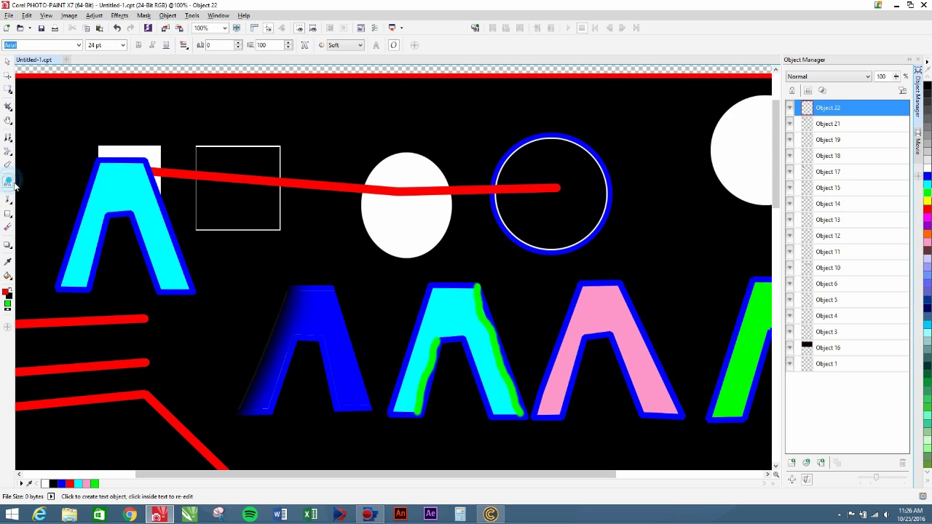
pyautogui.click(52, 151)
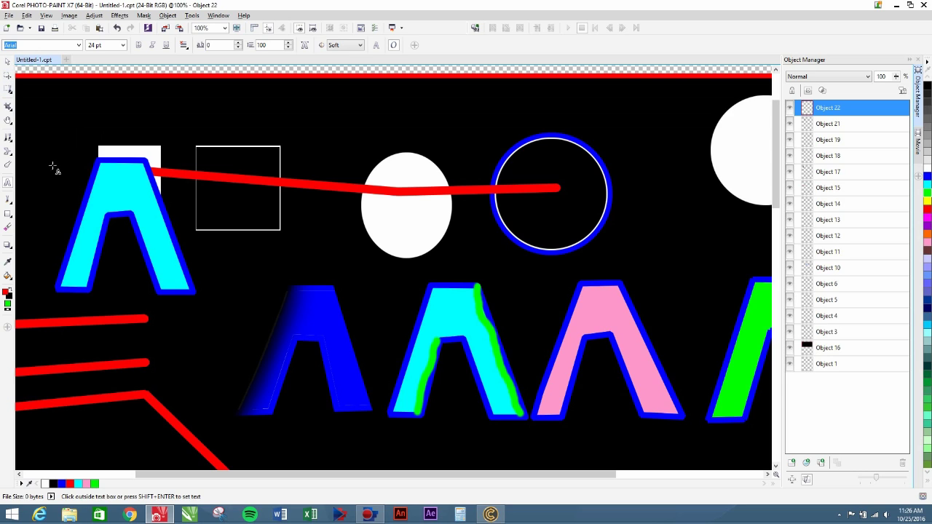
pyautogui.click(8, 62)
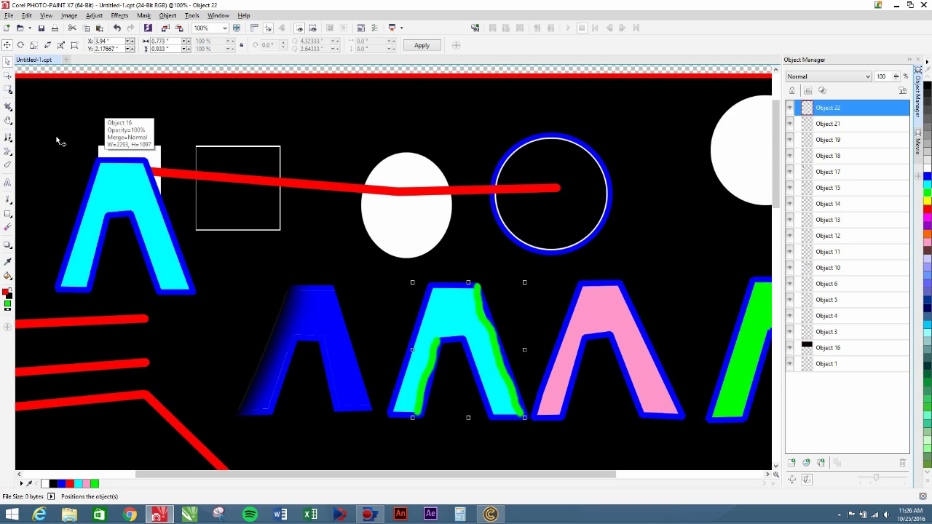
# - Add a red 24 pt Arial text object with a lowercase first name and move it over the row's blue and cyan A shapes
pyautogui.click(7, 182)
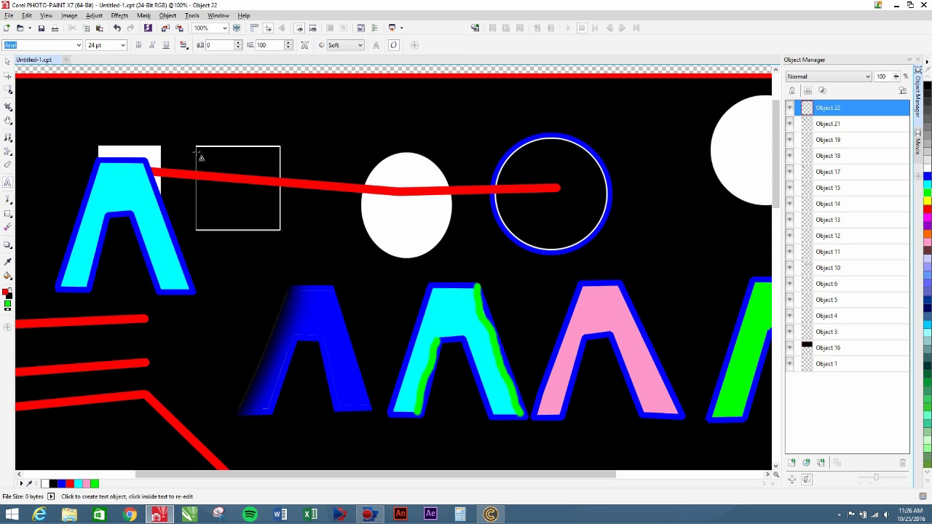
pyautogui.click(138, 217)
pyautogui.write('randall')
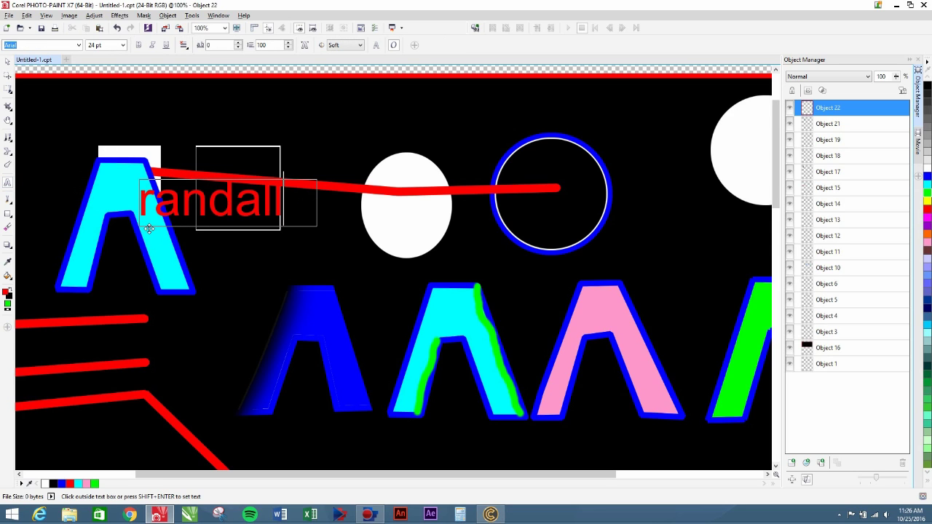
pyautogui.click(180, 141)
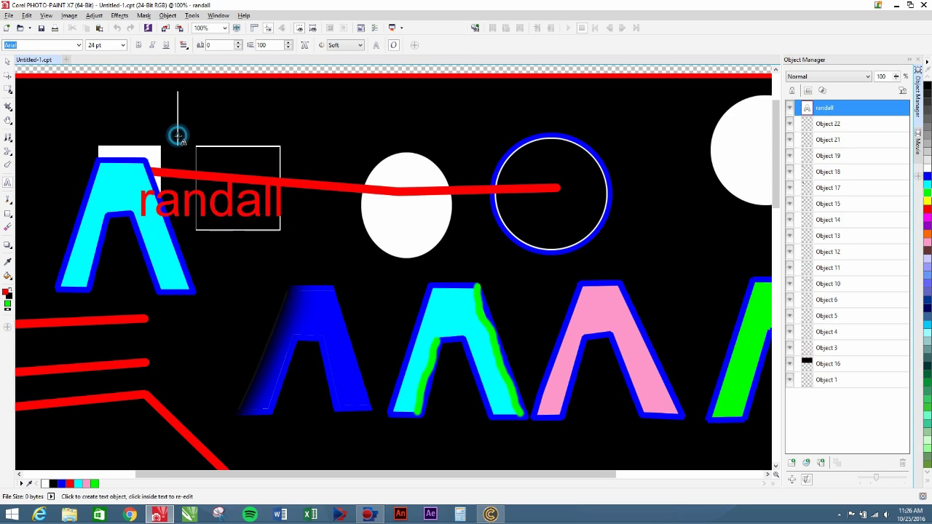
pyautogui.click(7, 62)
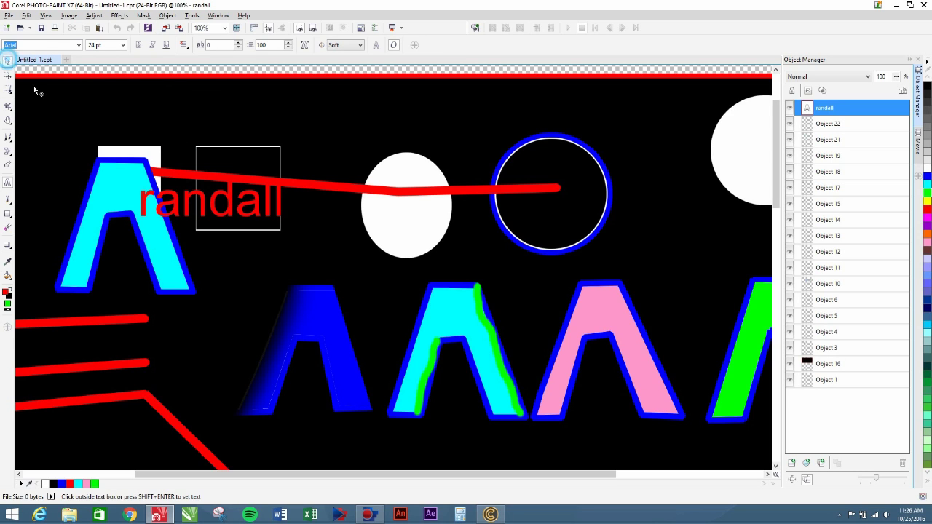
pyautogui.moveTo(258, 210); pyautogui.dragTo(445, 331)
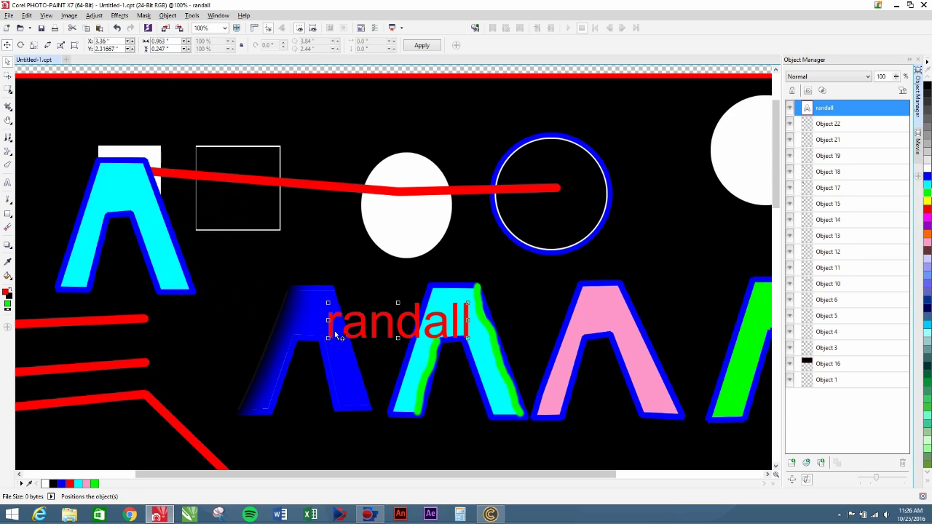
# - Reopen the text object for editing, accepting the loss of its transformations, and capitalize the first letter of the name
pyautogui.click(8, 182)
pyautogui.click(421, 321)
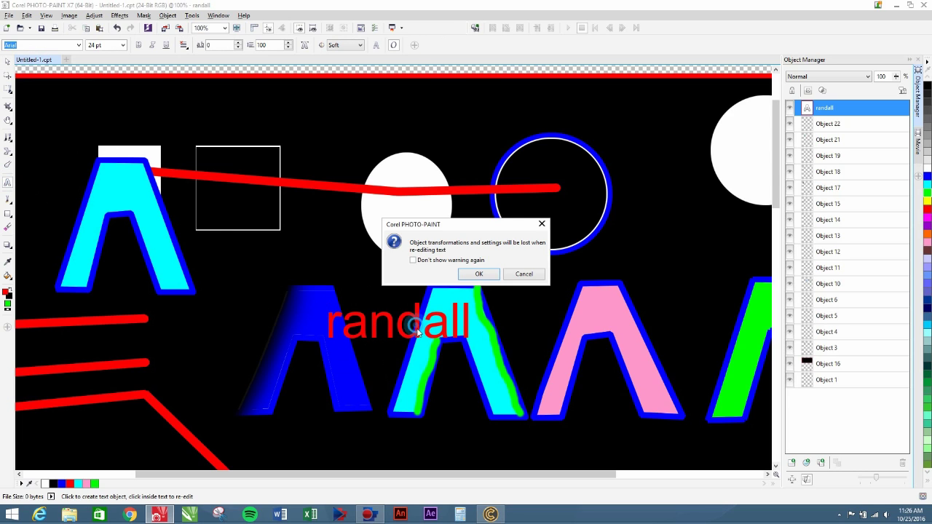
pyautogui.click(483, 276)
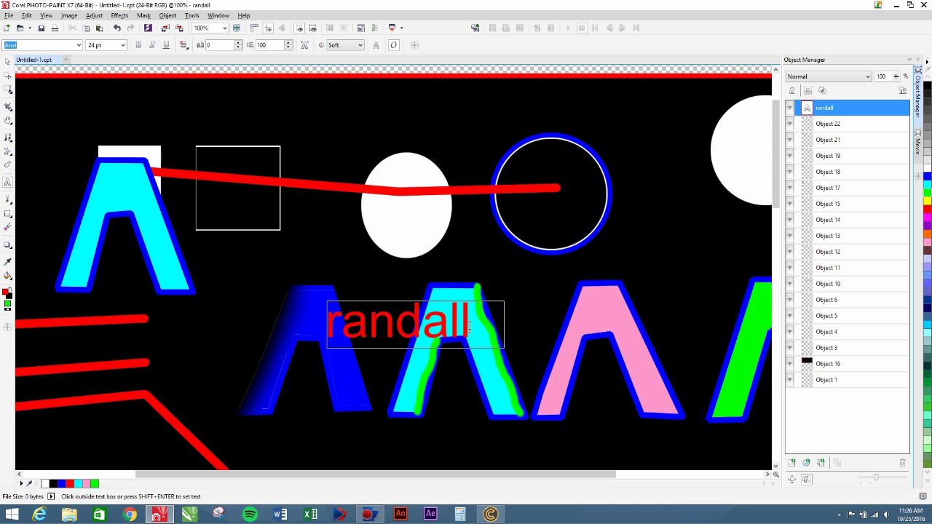
pyautogui.moveTo(339, 323); pyautogui.dragTo(324, 322)
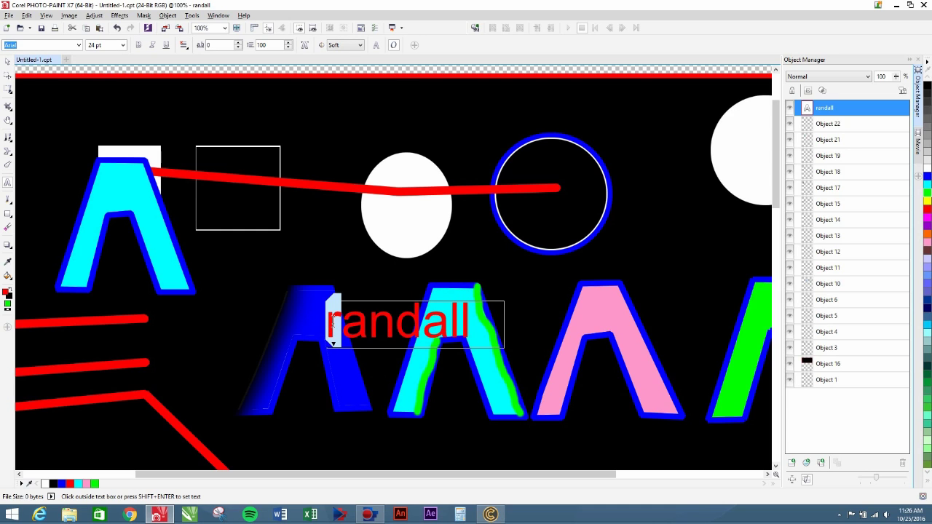
pyautogui.write('R')
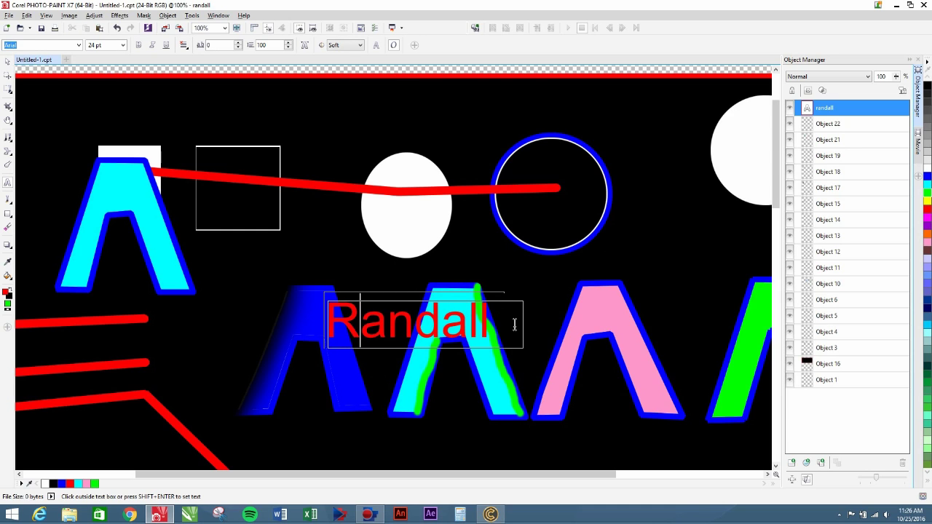
# - Make the whole name bold and change its font to Ataxia BRK
pyautogui.moveTo(514, 323); pyautogui.dragTo(321, 315)
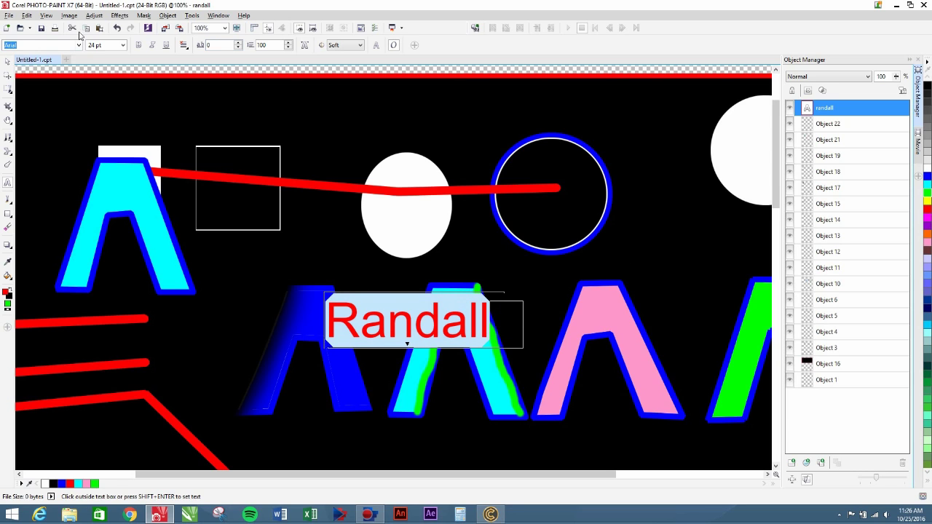
pyautogui.click(137, 46)
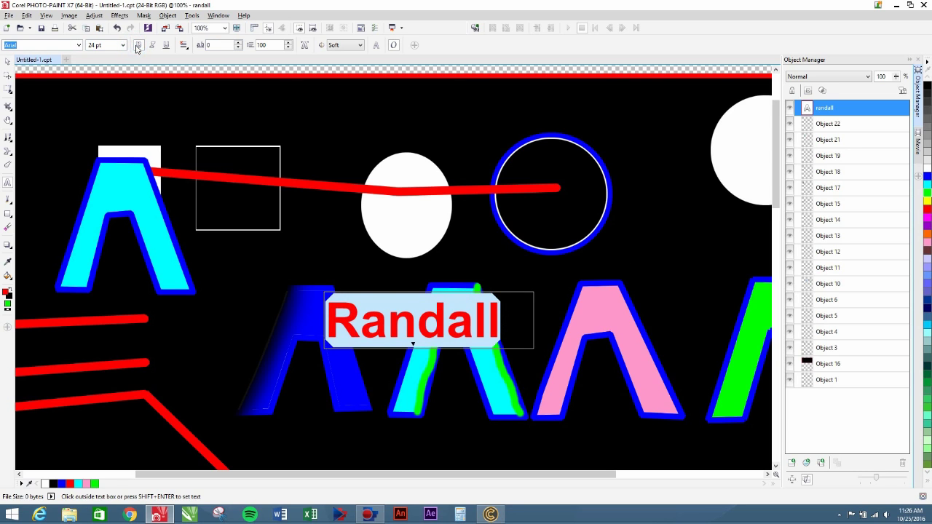
pyautogui.click(79, 45)
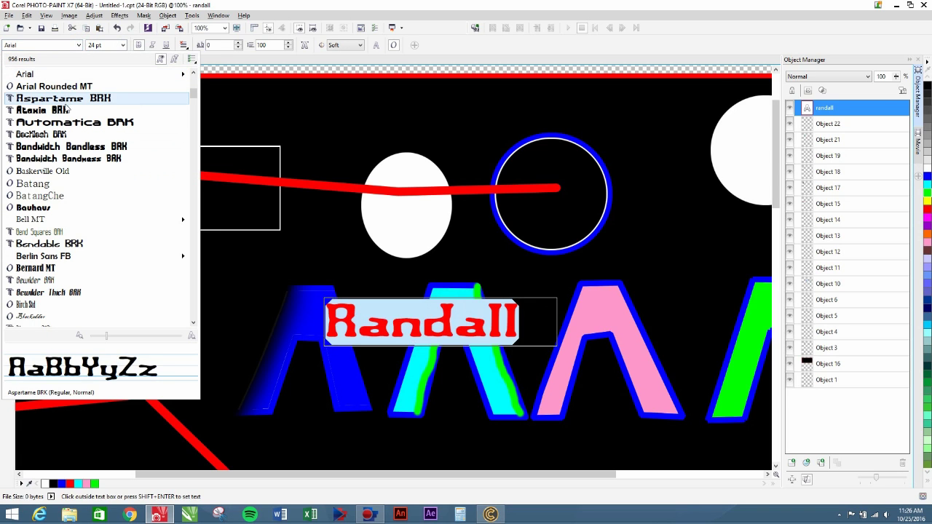
pyautogui.click(43, 110)
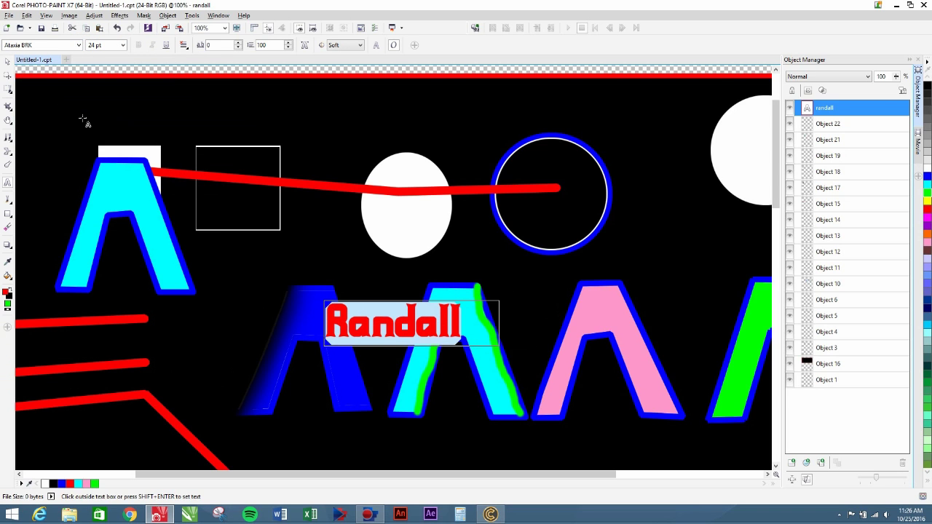
pyautogui.click(51, 109)
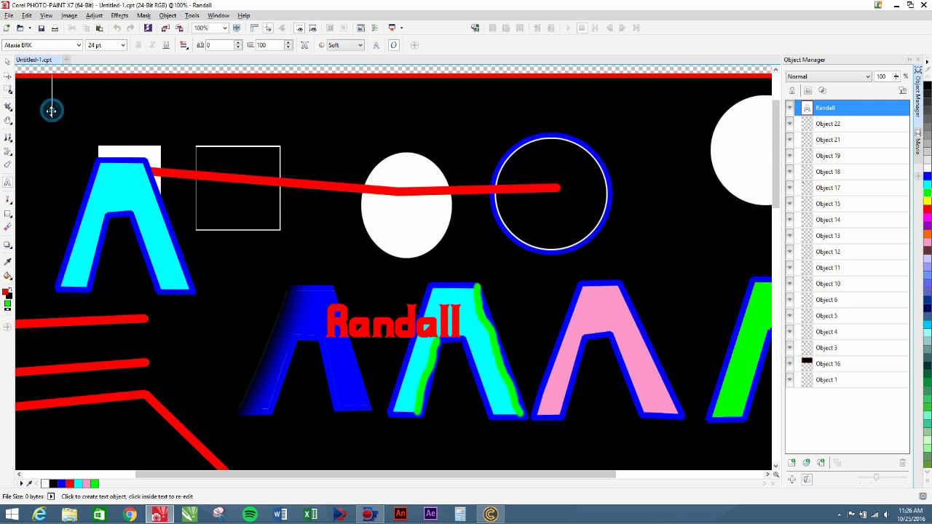
# - Select the text object with the Object Pick tool, move it slightly and delete it
pyautogui.click(8, 62)
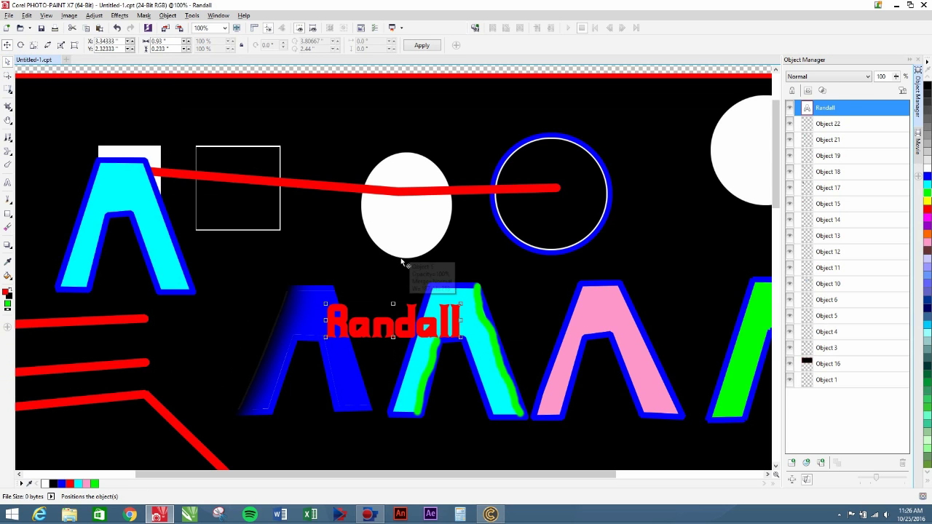
pyautogui.moveTo(409, 318); pyautogui.dragTo(367, 287)
pyautogui.press('Delete')
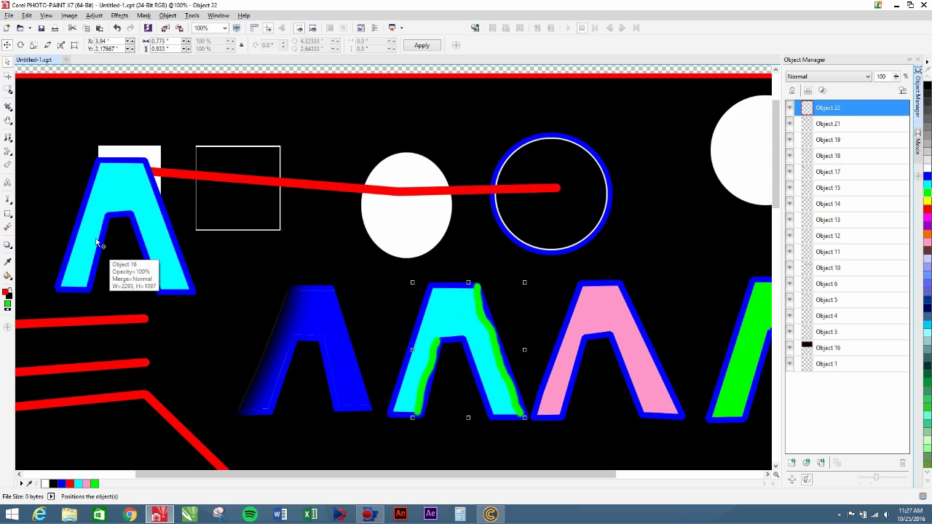
# - Activate the Paint tool, look through the Felt Tip and Pencil brush presets, and choose the Colored Pencil brush
pyautogui.click(7, 199)
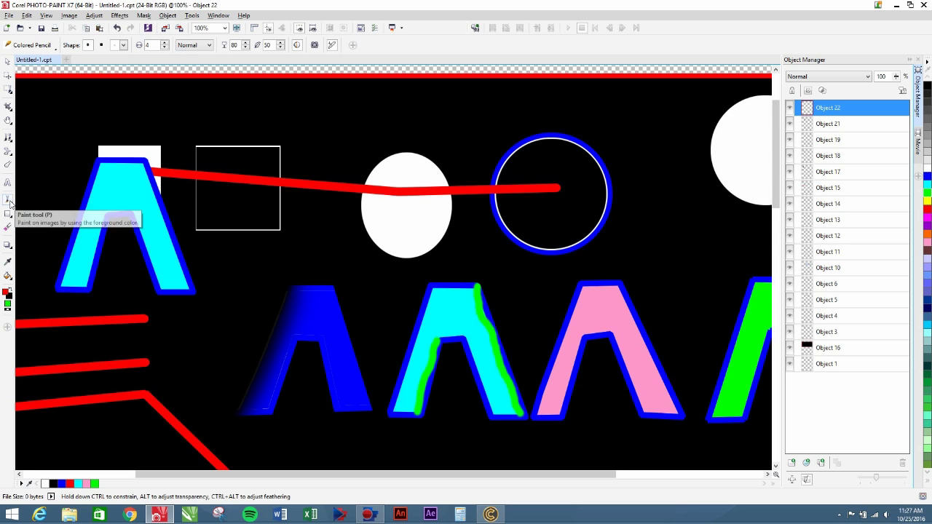
pyautogui.click(53, 46)
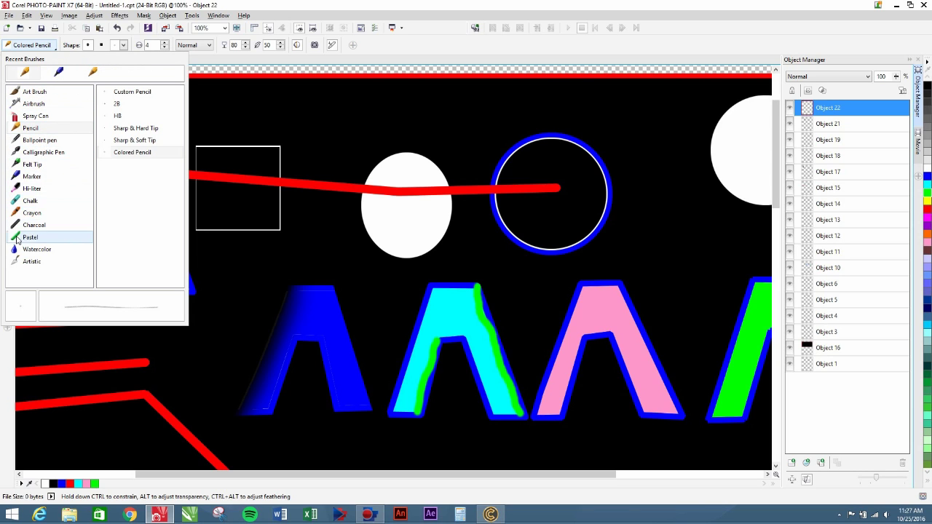
pyautogui.click(44, 165)
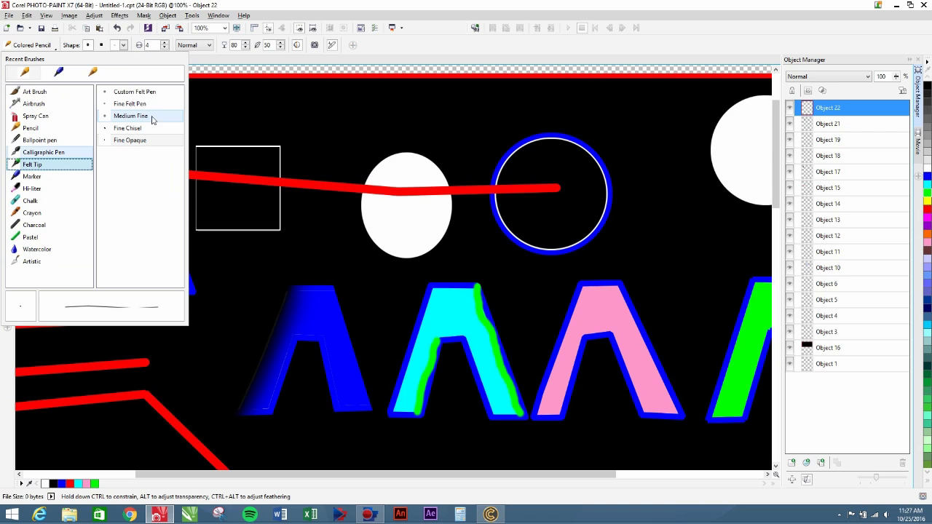
pyautogui.click(45, 129)
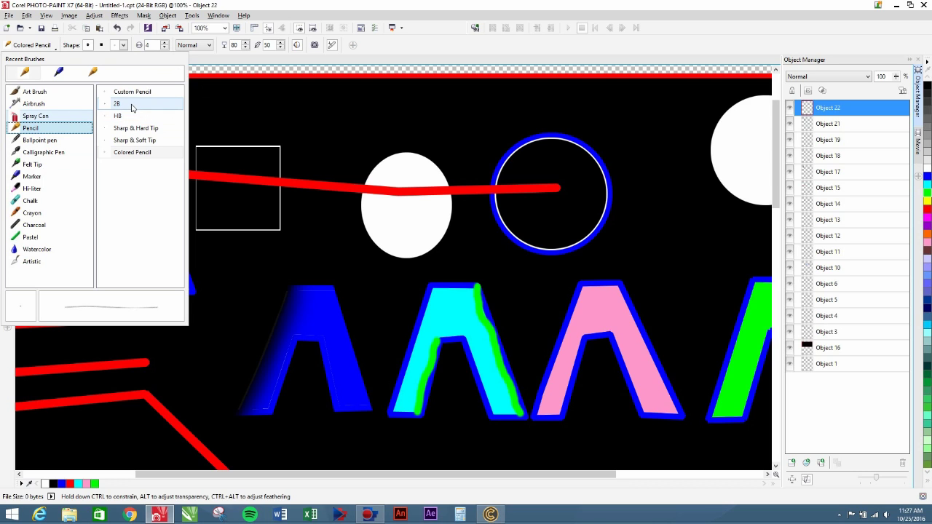
pyautogui.click(132, 152)
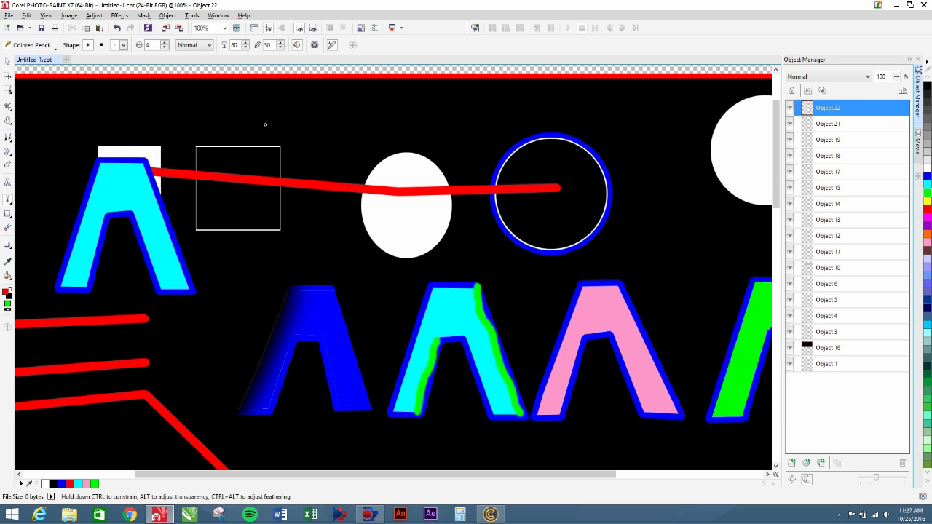
# - Sample the blue outline of the green A with the Eyedropper tool as the foreground color
pyautogui.moveTo(369, 474); pyautogui.dragTo(613, 472)
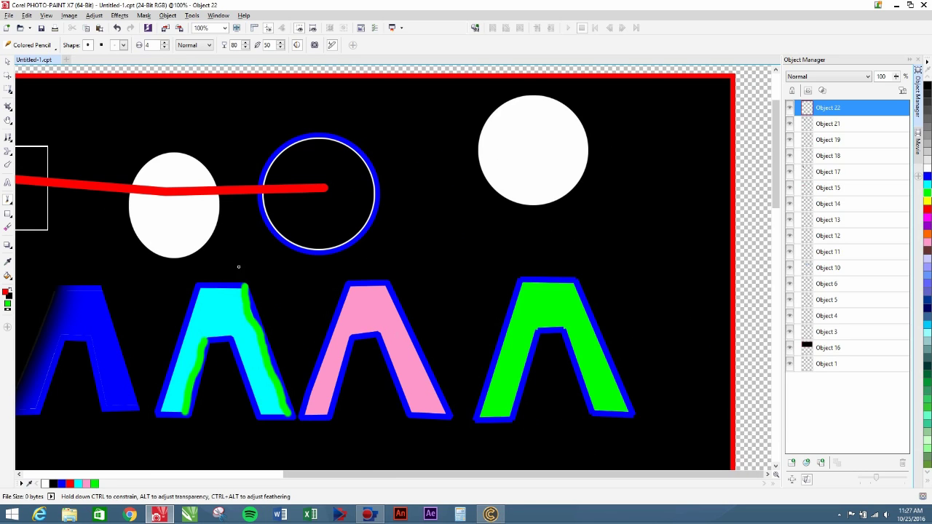
pyautogui.click(7, 263)
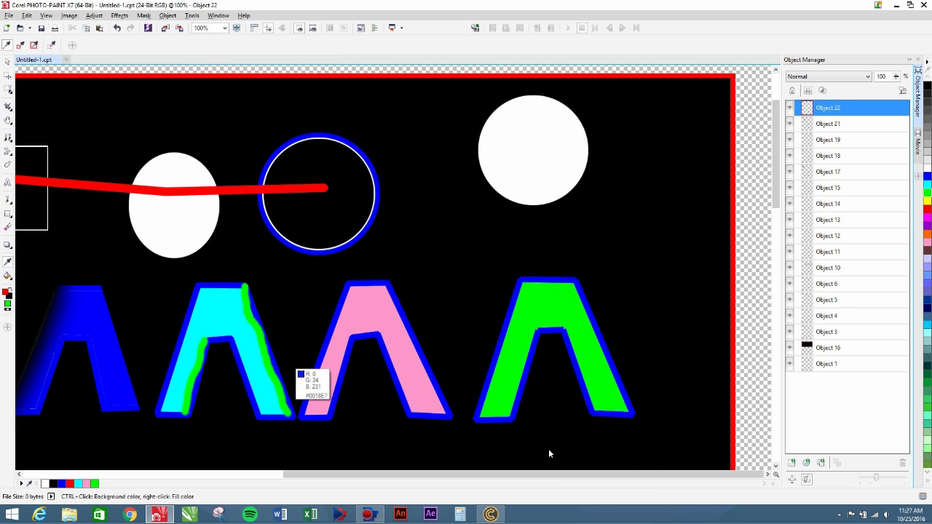
pyautogui.click(502, 418)
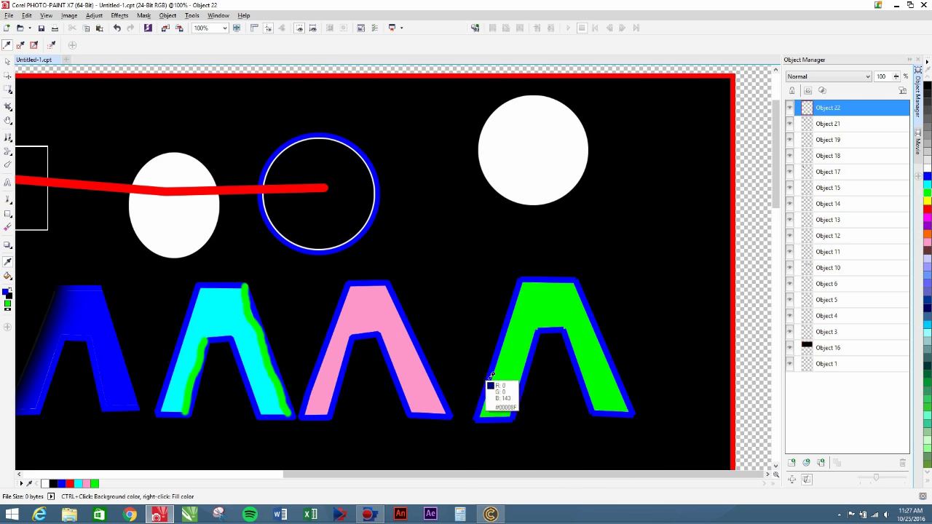
# - Paint over the jagged lower corners of the green A's left leg in blue with the size 4 Colored Pencil brush
pyautogui.scroll(2, 491, 375)
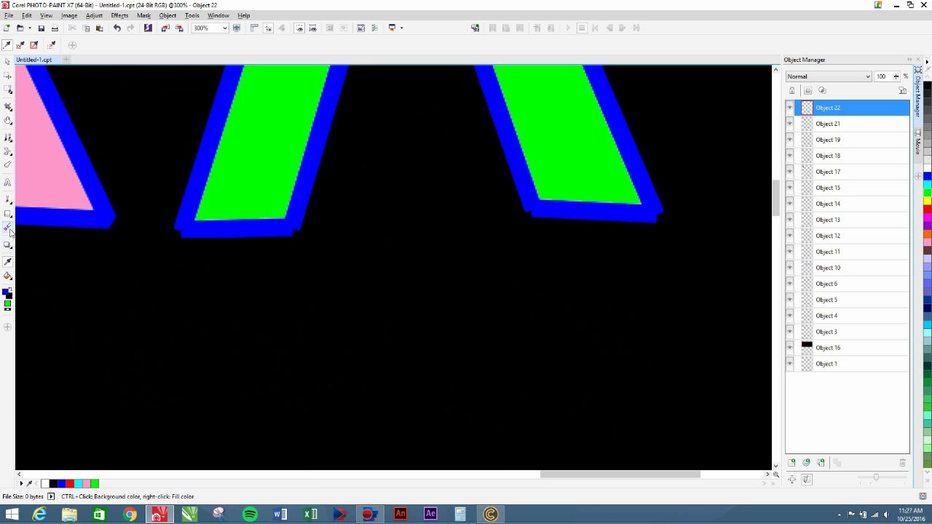
pyautogui.click(7, 199)
pyautogui.moveTo(186, 231); pyautogui.dragTo(180, 228)
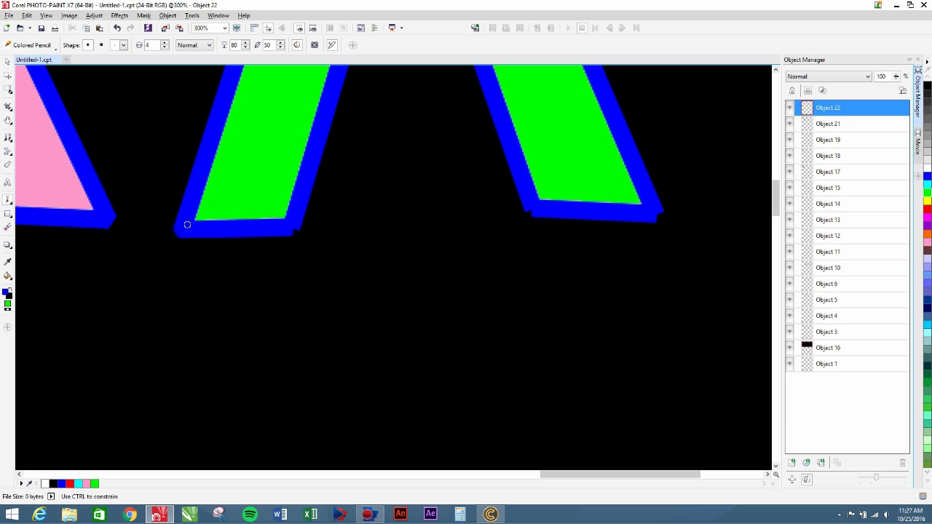
pyautogui.moveTo(194, 231); pyautogui.dragTo(203, 229)
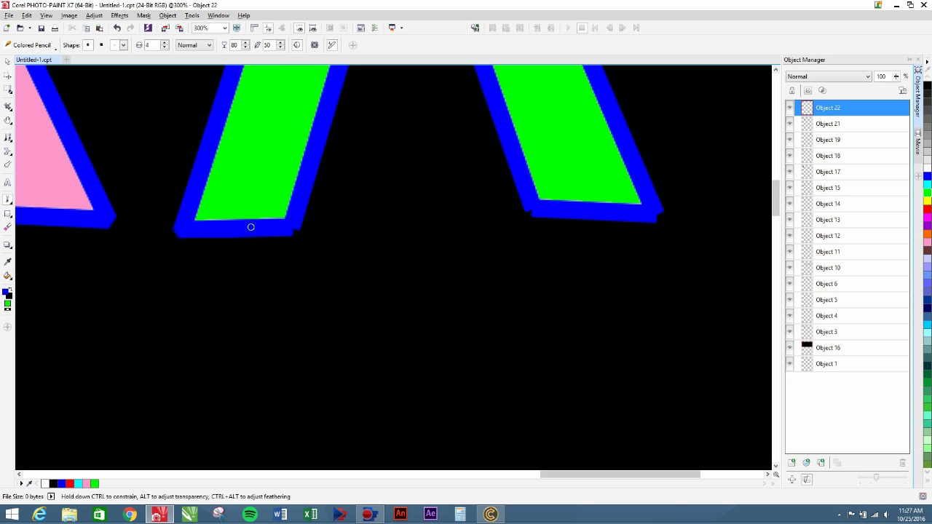
pyautogui.moveTo(298, 222); pyautogui.dragTo(286, 234)
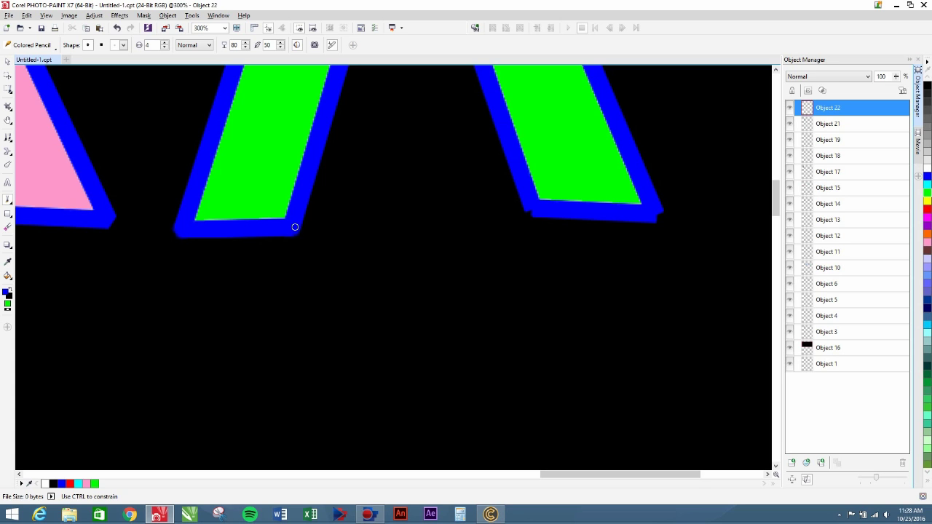
pyautogui.moveTo(289, 232); pyautogui.dragTo(294, 231)
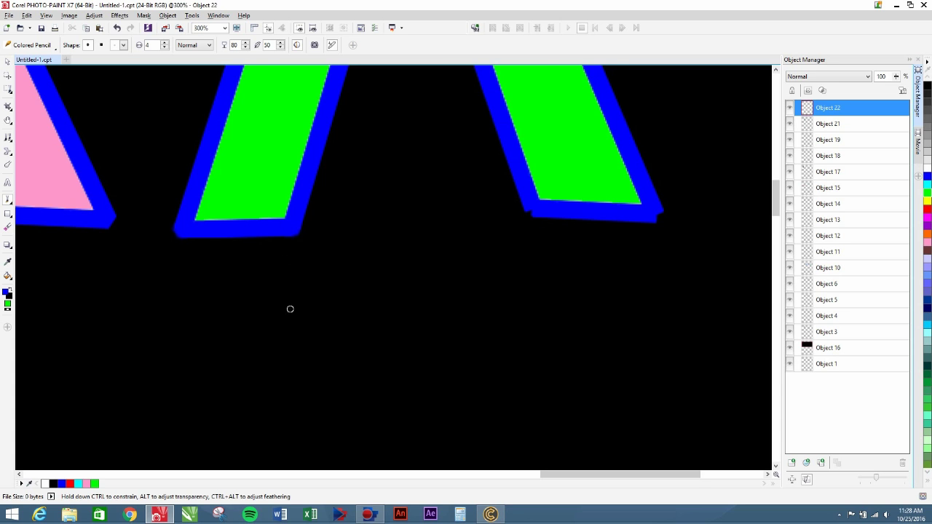
pyautogui.scroll(-4, 246, 331)
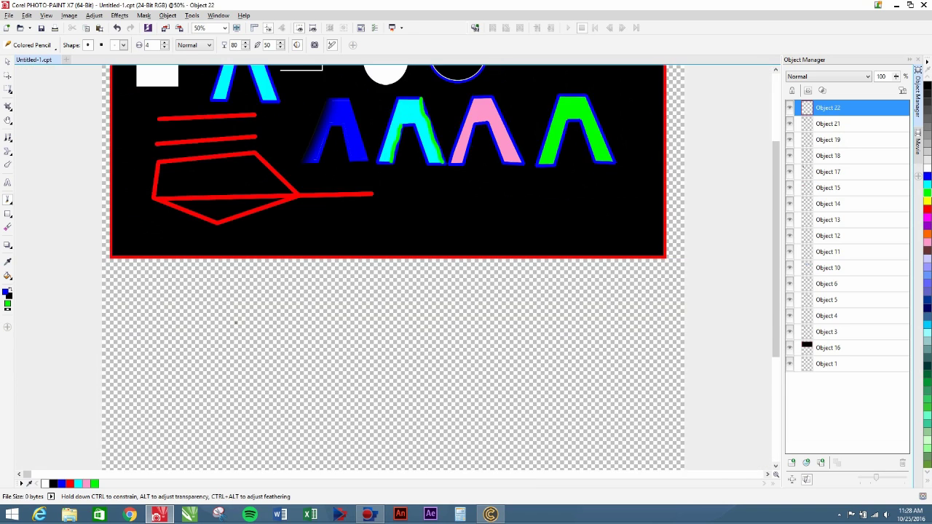
pyautogui.scroll(1, 235, 320)
pyautogui.scroll(1, 234, 319)
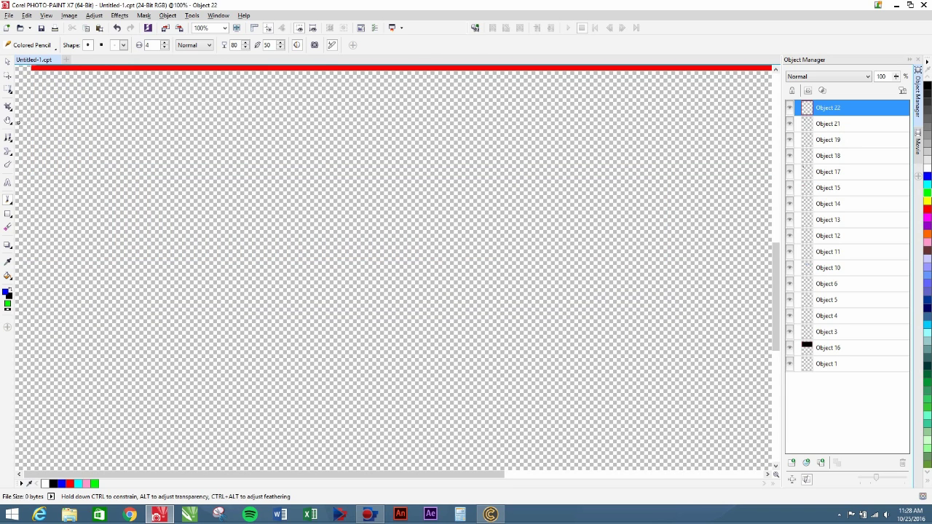
pyautogui.moveTo(776, 270); pyautogui.dragTo(789, 139)
pyautogui.scroll(-1, 601, 237)
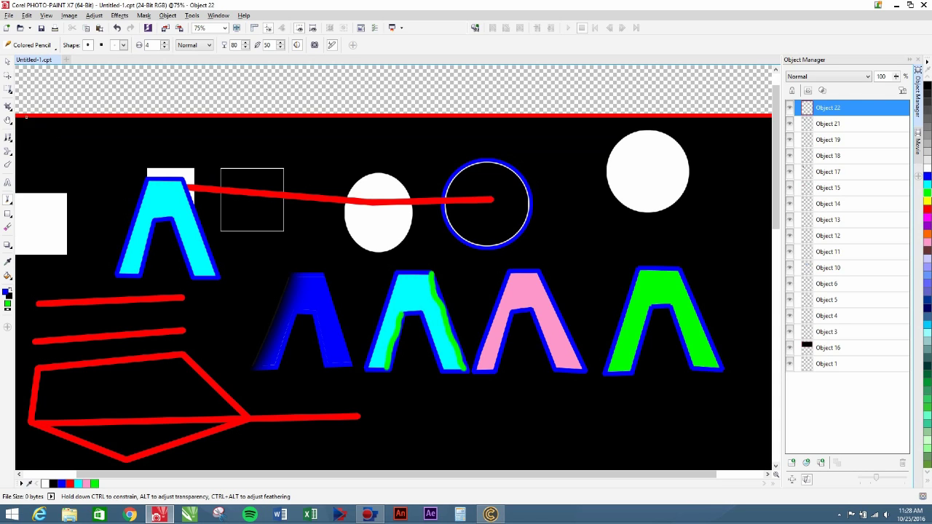
# - Select all the artwork inside the red-bordered black rectangle, including the rectangle, with the Object Pick tool and delete it
pyautogui.click(7, 61)
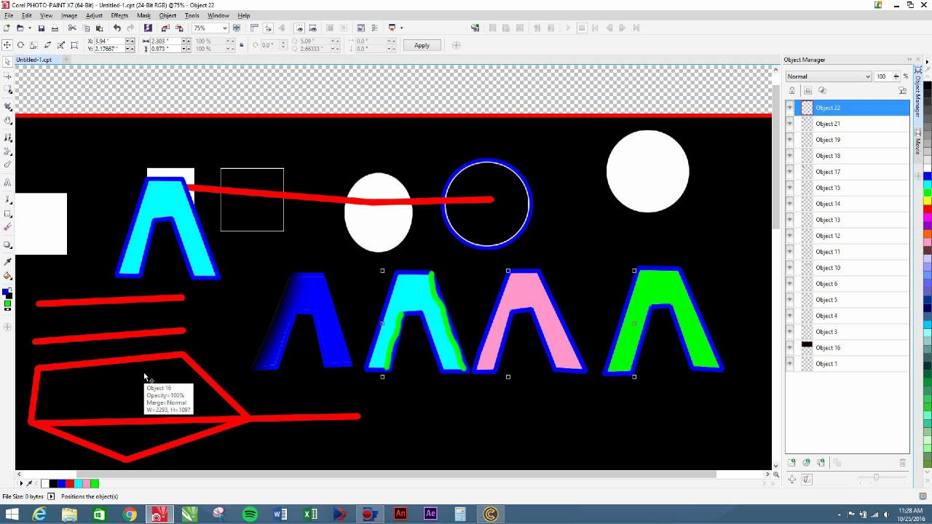
pyautogui.scroll(-1, 526, 244)
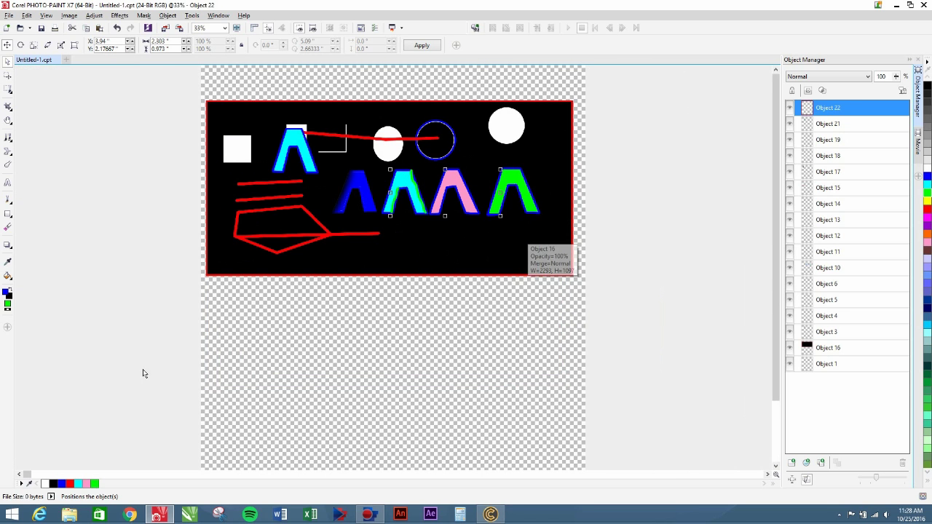
pyautogui.moveTo(146, 369); pyautogui.dragTo(683, 89)
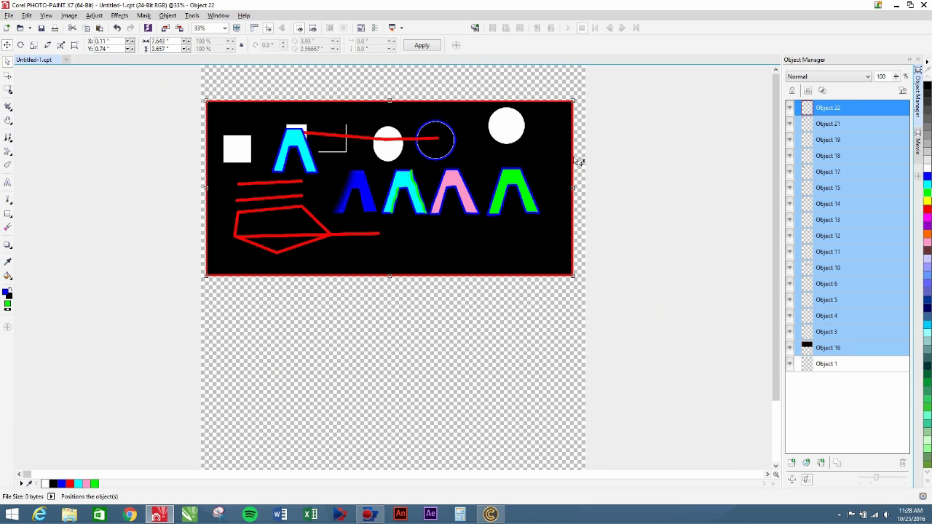
pyautogui.press('Delete')
# - Draw a large white-filled circle with a black outline of width 10 on the empty canvas using the Ellipse tool
pyautogui.scroll(1, 512, 257)
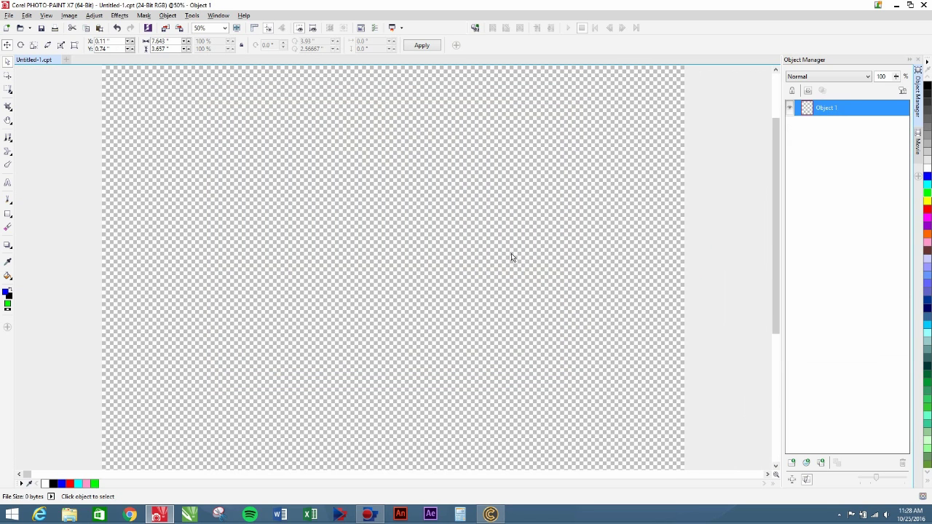
pyautogui.scroll(2, 511, 257)
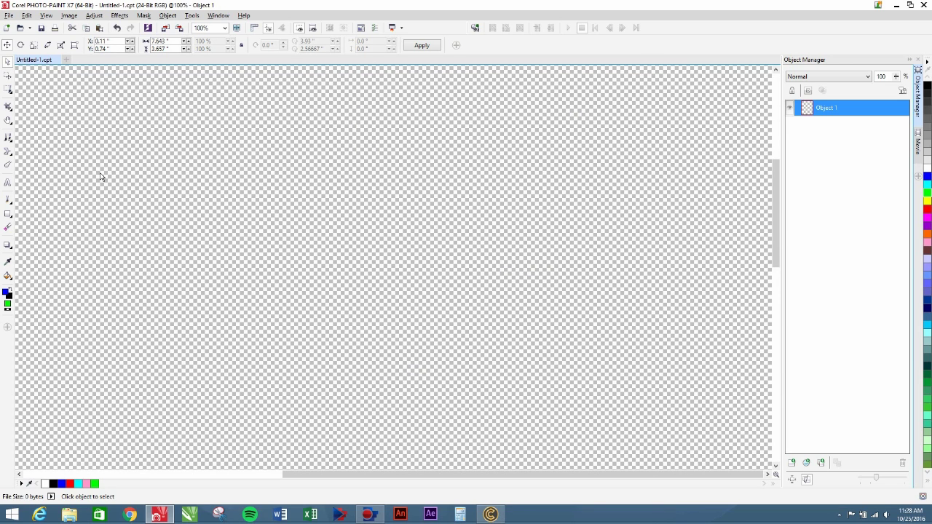
pyautogui.click(8, 214)
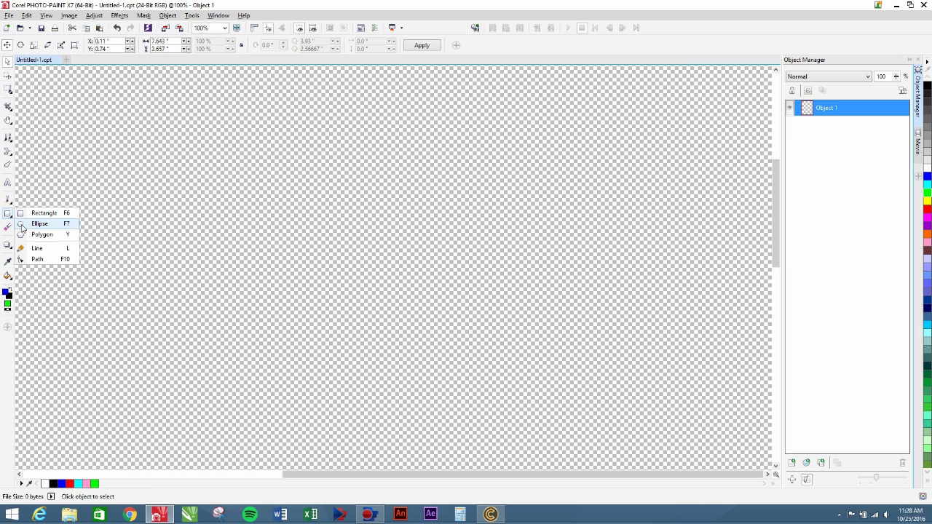
pyautogui.click(22, 227)
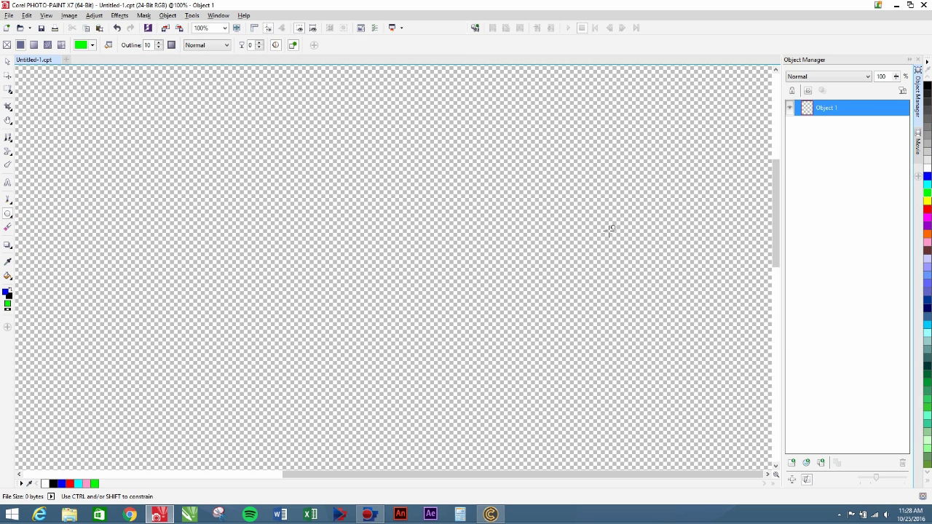
pyautogui.click(928, 86)
pyautogui.click(927, 170)
pyautogui.moveTo(267, 156); pyautogui.dragTo(451, 364)
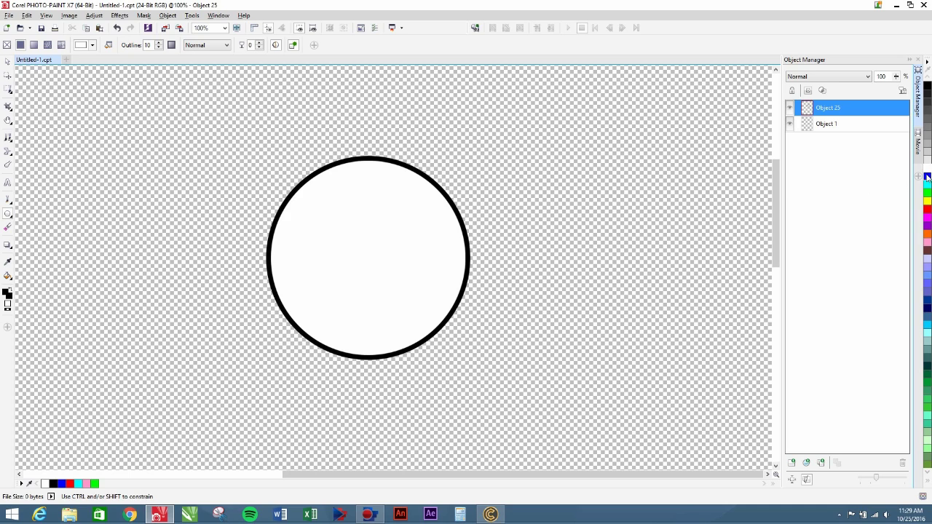
# - Draw a brown-filled, black-outlined circle about 0.89 inches wide and move it to the center of the white circle
pyautogui.click(927, 249)
pyautogui.moveTo(110, 155); pyautogui.dragTo(240, 275)
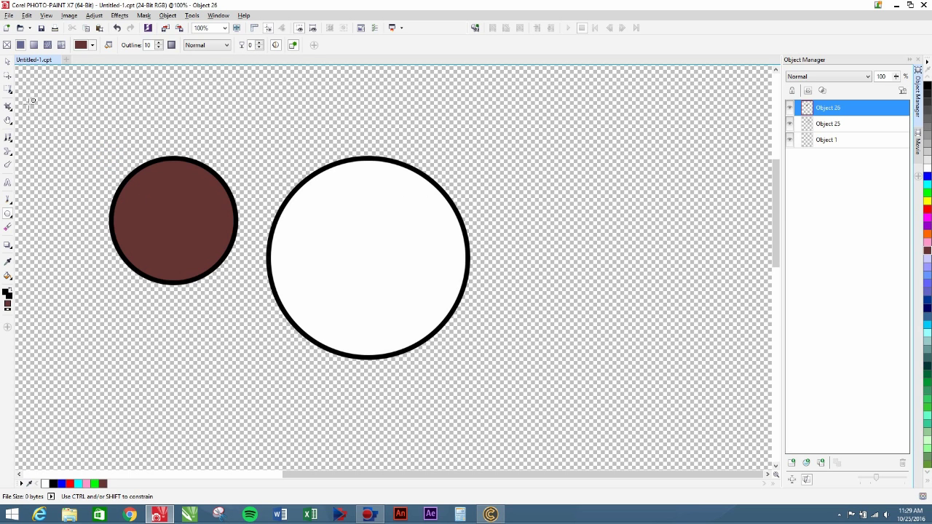
pyautogui.click(7, 61)
pyautogui.moveTo(142, 195); pyautogui.dragTo(339, 234)
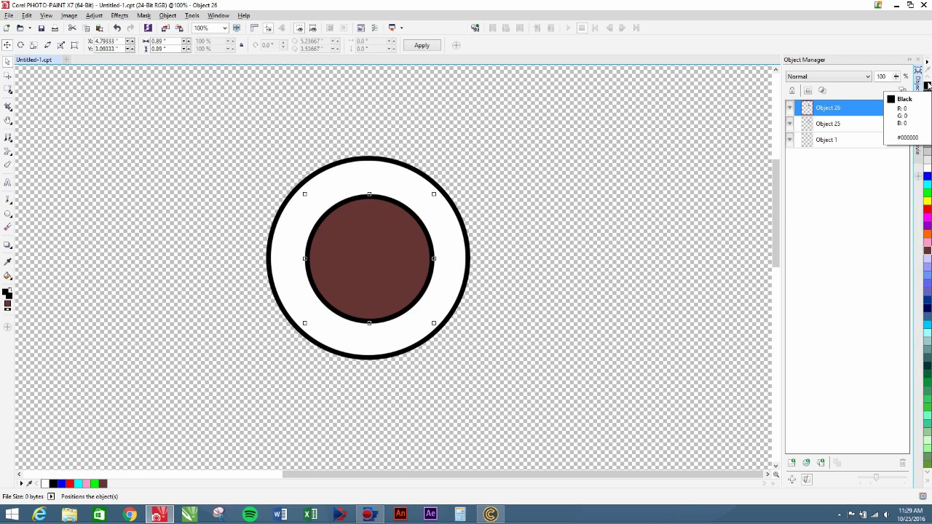
# - Draw a solid black pupil circle inside the brown circle and a small all-white highlight circle over the pupil's upper-right edge
pyautogui.click(927, 86)
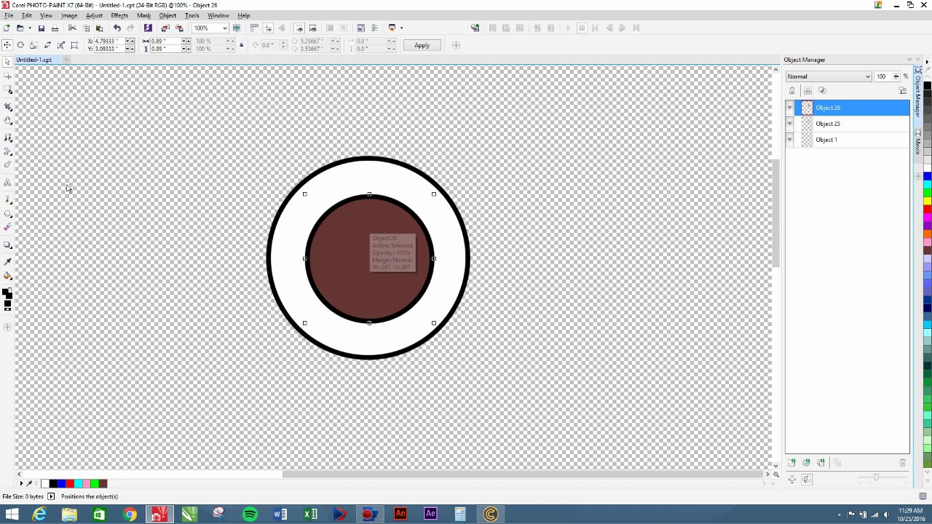
pyautogui.click(7, 214)
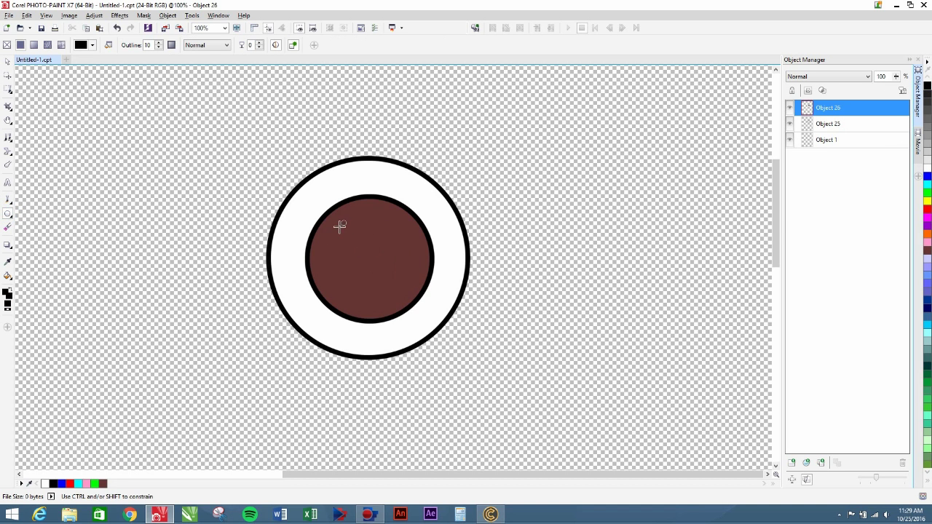
pyautogui.moveTo(338, 226); pyautogui.dragTo(415, 295)
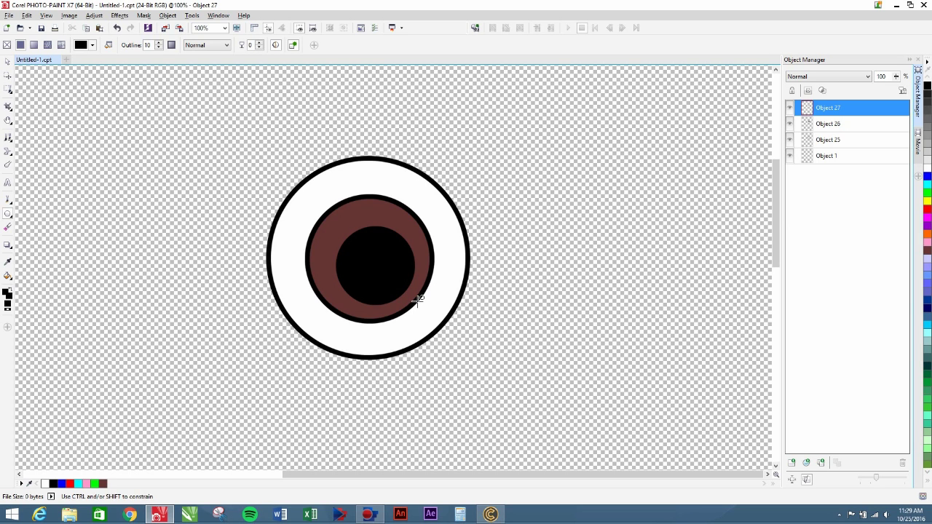
pyautogui.click(929, 168)
pyautogui.moveTo(385, 223); pyautogui.dragTo(415, 254)
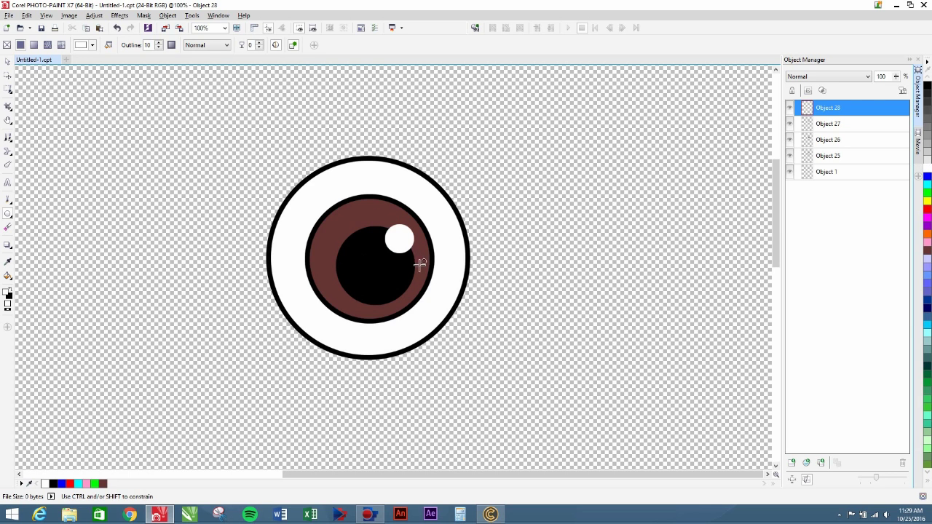